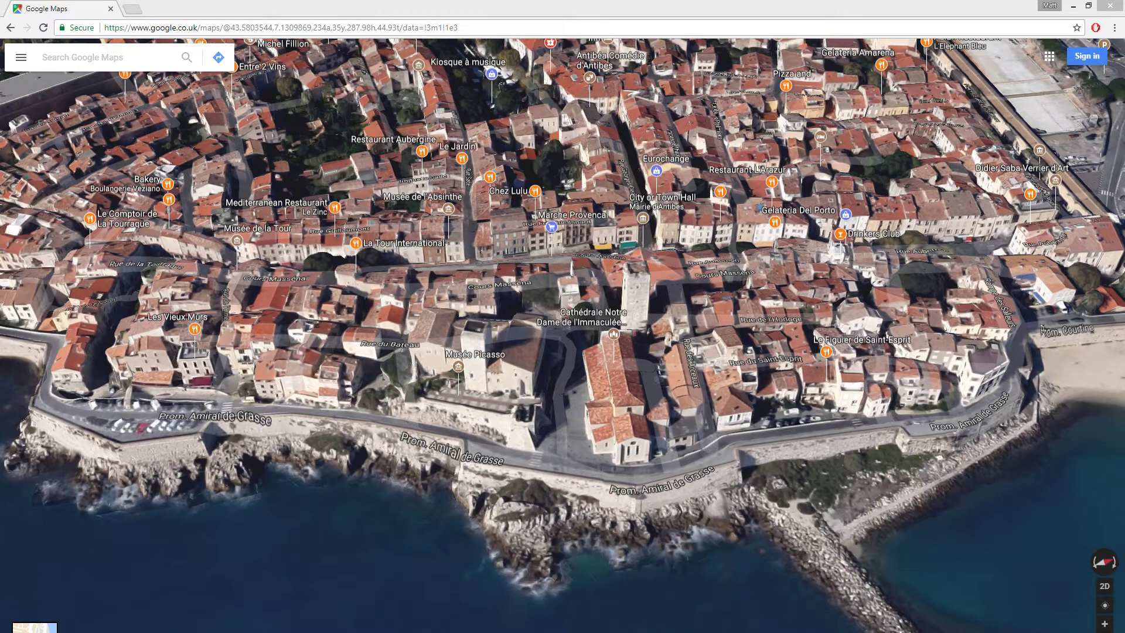
- Pan, tilt and zoom the 3D map down to the square beside Musée Picasso and the cathedral
{"action": "left_click_drag", "start_coordinate": [528, 361], "coordinate": [479, 374]}
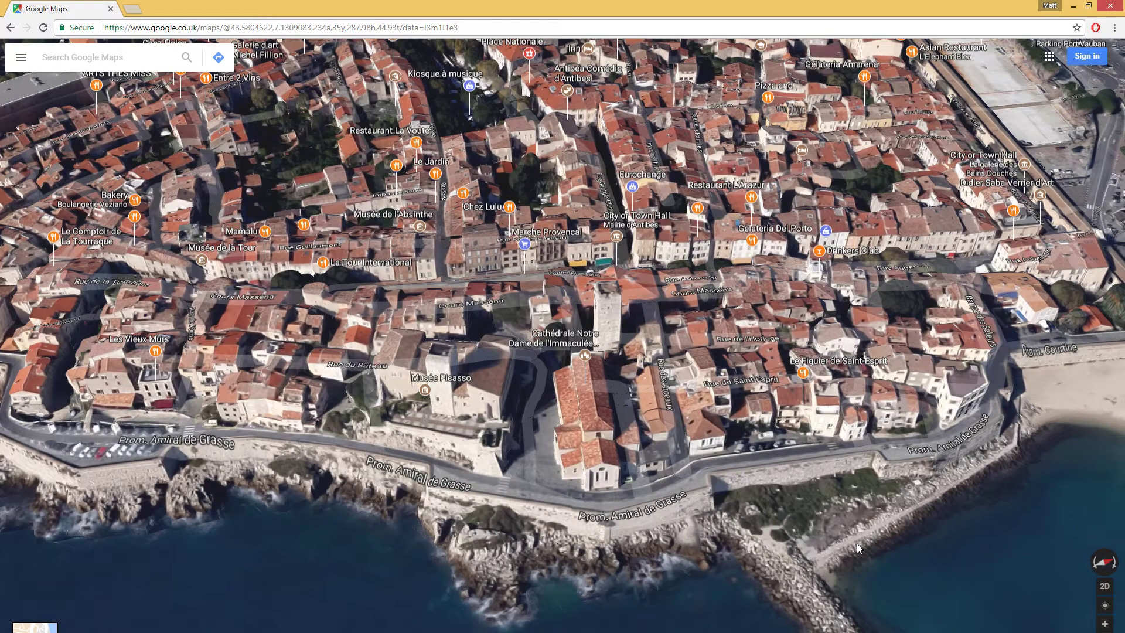
{"action": "left_click_drag", "start_coordinate": [685, 429], "coordinate": [777, 445]}
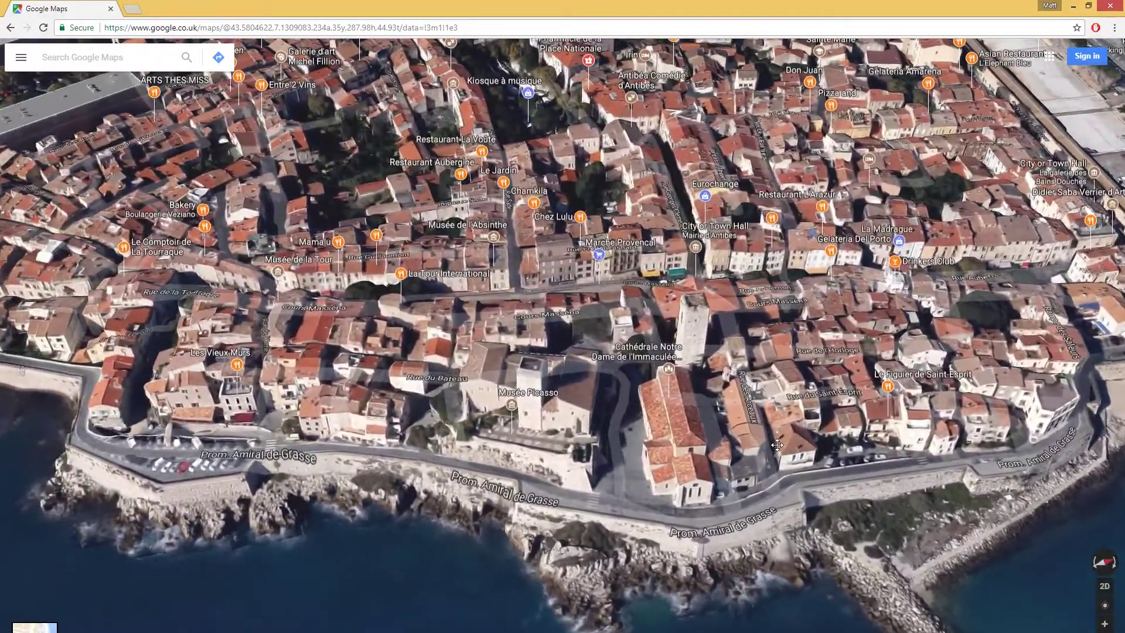
{"action": "scroll", "coordinate": [614, 444], "scroll_direction": "up", "scroll_amount": 3}
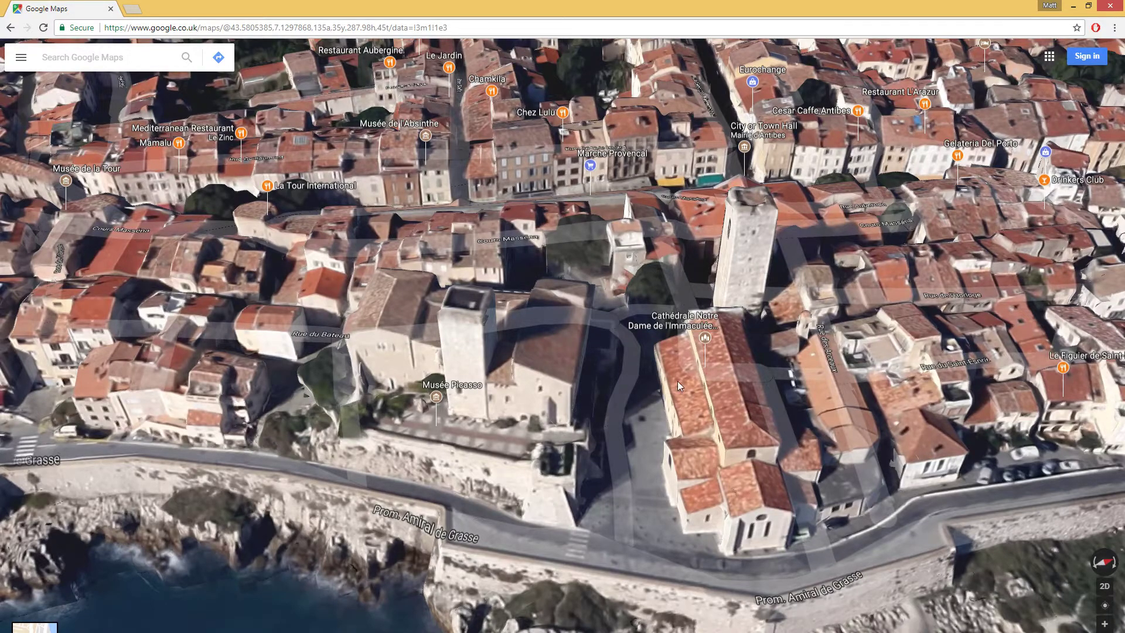
{"action": "left_click_drag", "start_coordinate": [753, 379], "coordinate": [561, 316], "text": "ctrl"}
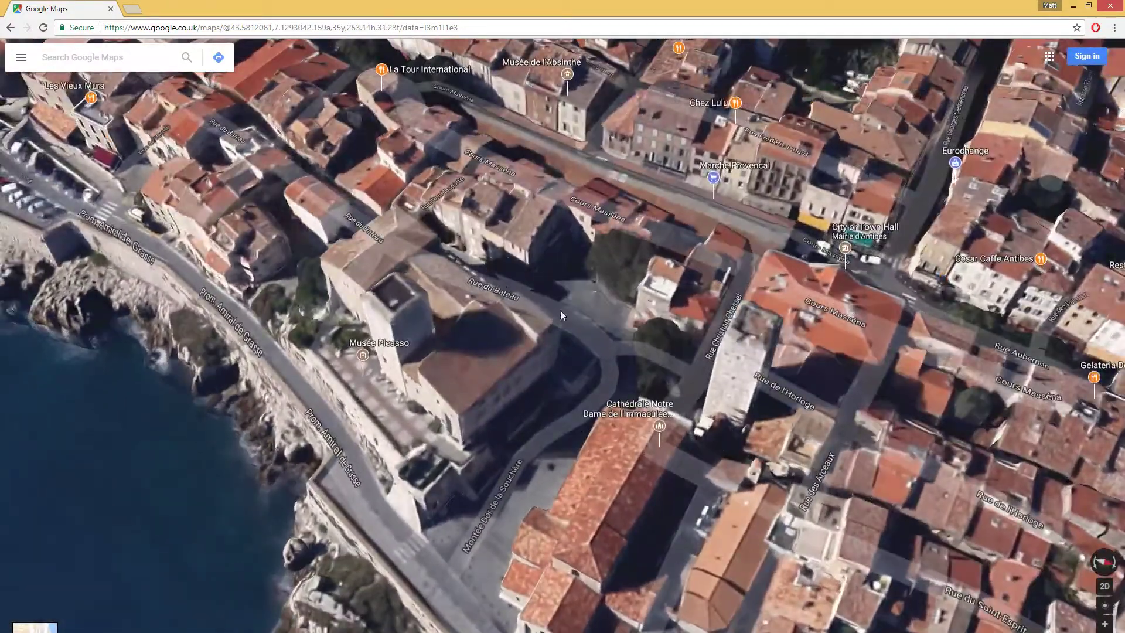
{"action": "scroll", "coordinate": [559, 313], "scroll_direction": "up", "scroll_amount": 1}
{"action": "scroll", "coordinate": [573, 316], "scroll_direction": "up", "scroll_amount": 1}
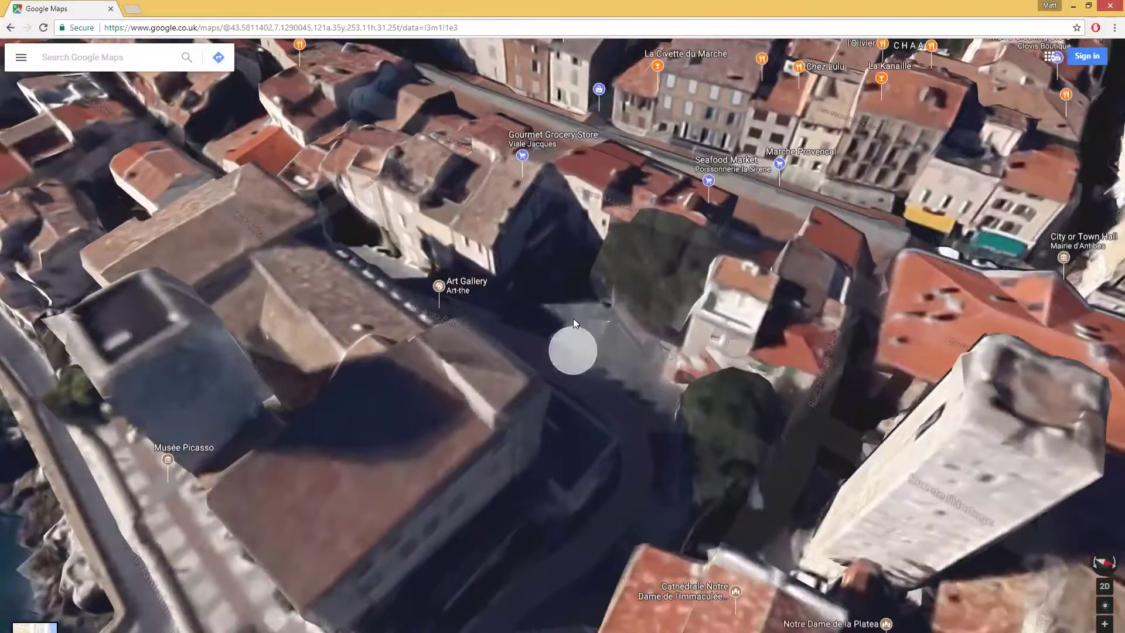
{"action": "scroll", "coordinate": [573, 322], "scroll_direction": "up", "scroll_amount": 1}
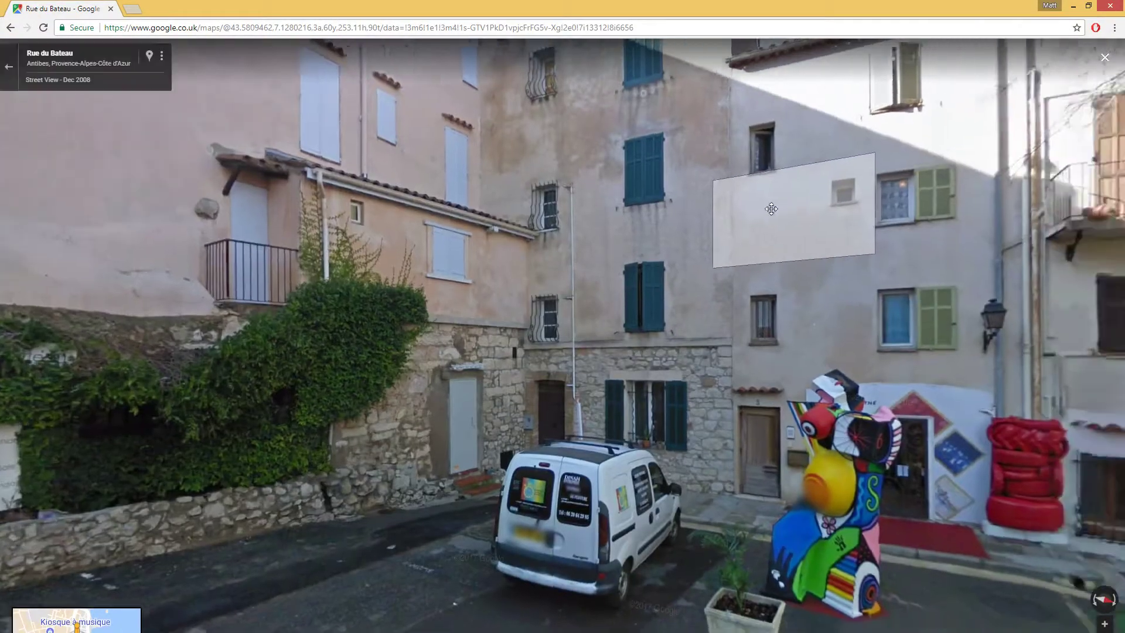
- Look around Rue du Bateau in Street View, from the statue and shuttered houses to the ivy-walled alley
{"action": "left_click_drag", "start_coordinate": [841, 188], "coordinate": [143, 126]}
{"action": "left_click_drag", "start_coordinate": [776, 229], "coordinate": [1043, 301]}
{"action": "left_click_drag", "start_coordinate": [479, 267], "coordinate": [1107, 319]}
{"action": "left_click_drag", "start_coordinate": [389, 359], "coordinate": [947, 333]}
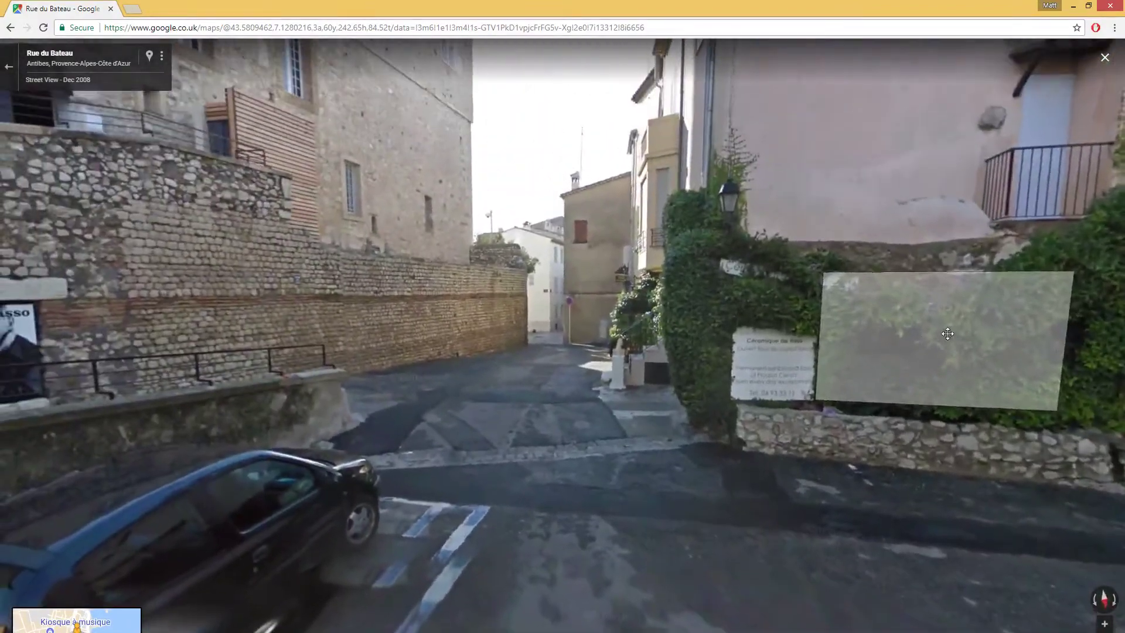
{"action": "left_click_drag", "start_coordinate": [348, 356], "coordinate": [252, 386]}
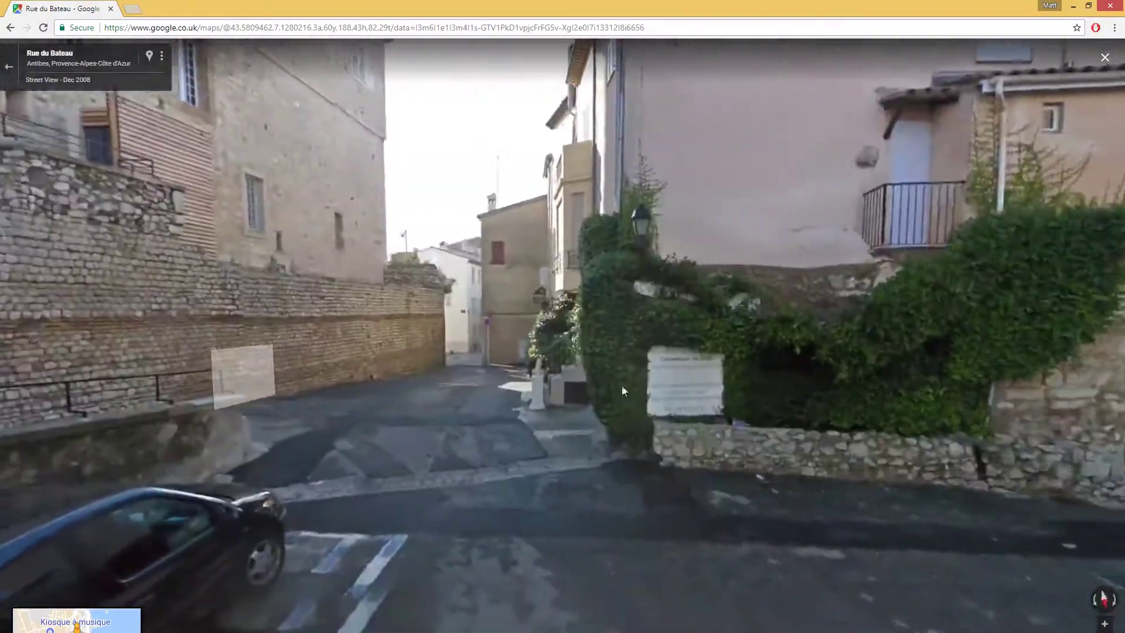
{"action": "left_click_drag", "start_coordinate": [622, 389], "coordinate": [213, 454]}
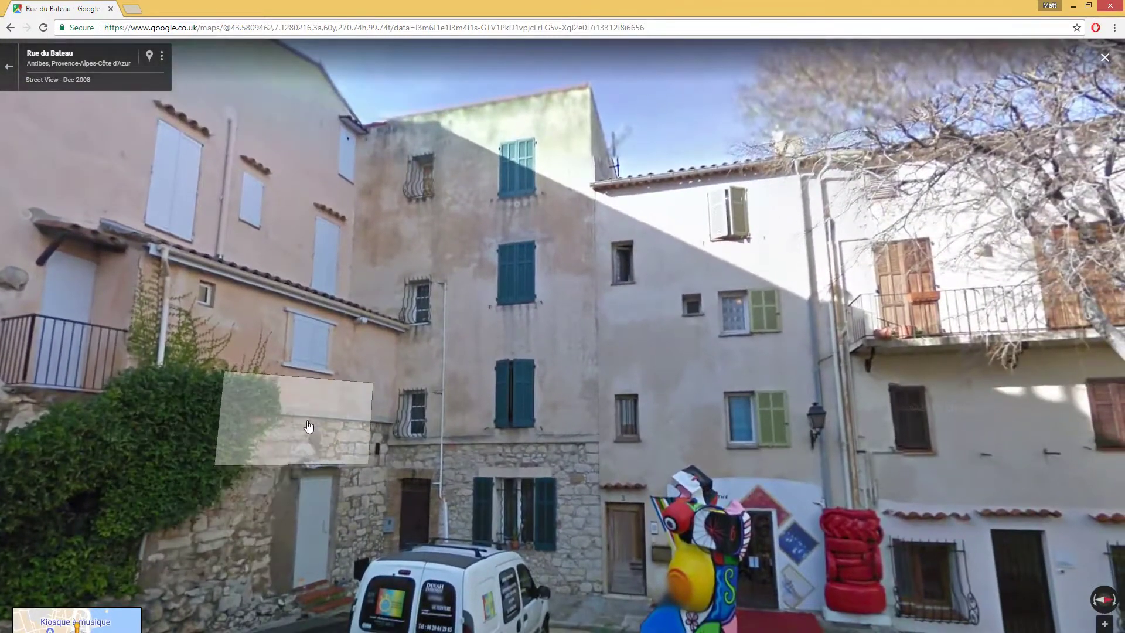
{"action": "key", "text": "alt+Tab"}
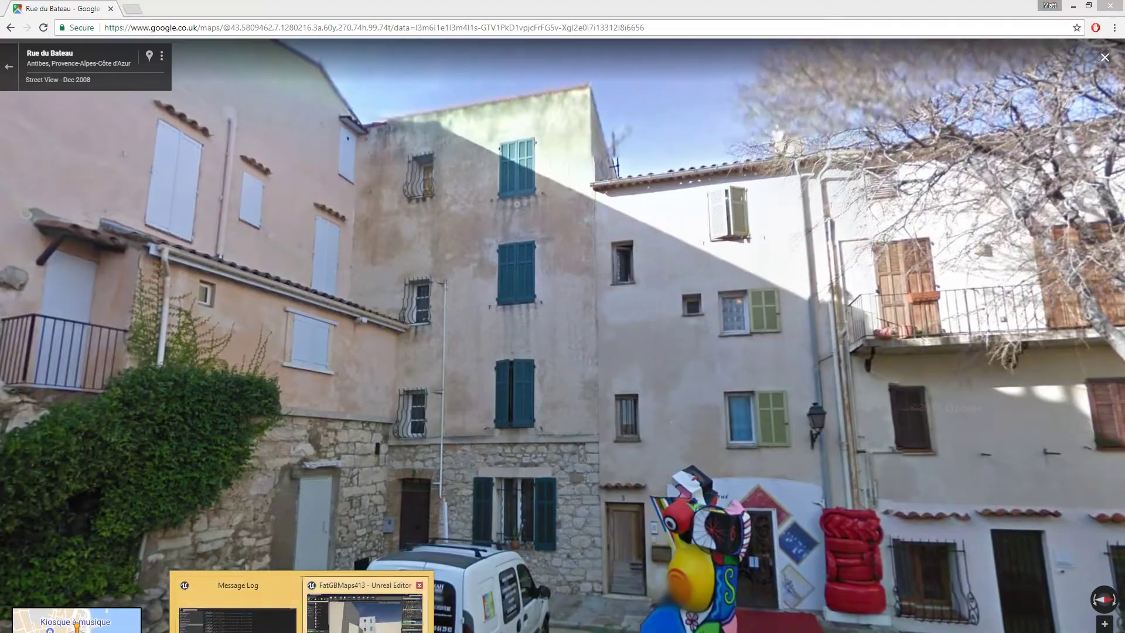
- Fly the Unreal old-town camera up to the stone house's wooden door and teal-shuttered window
{"action": "left_click", "coordinate": [364, 613]}
{"action": "right_click_drag", "start_coordinate": [504, 485], "coordinate": [450, 504]}
{"action": "right_click_drag", "start_coordinate": [558, 389], "coordinate": [593, 435]}
{"action": "key", "text": "w"}
{"action": "key", "text": "w"}
{"action": "key", "text": "s"}
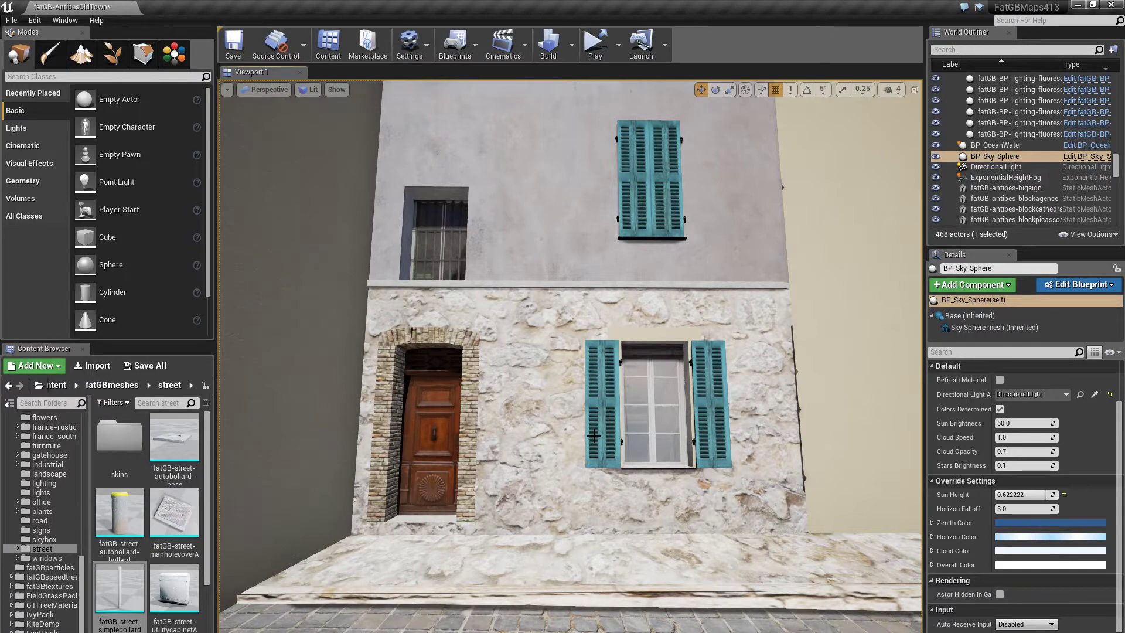
{"action": "left_click_drag", "start_coordinate": [527, 410], "coordinate": [527, 387]}
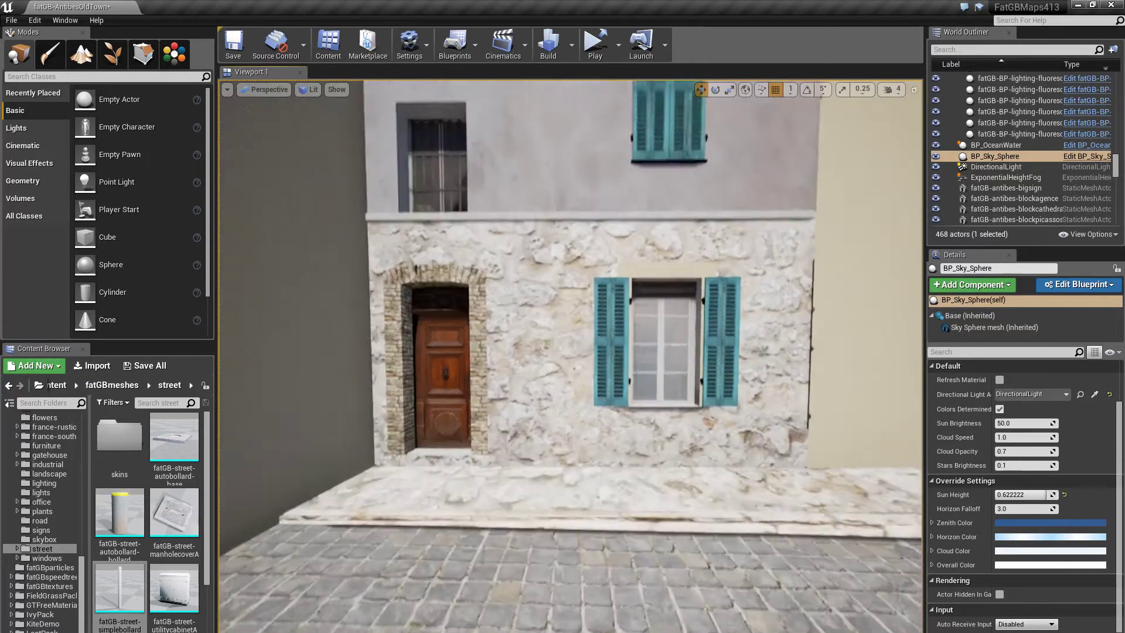
{"action": "mouse_move", "coordinate": [527, 387]}
{"action": "right_mouse_down"}
{"action": "mouse_move", "coordinate": [523, 357]}
{"action": "mouse_move", "coordinate": [515, 390]}
{"action": "mouse_move", "coordinate": [496, 383]}
{"action": "mouse_move", "coordinate": [495, 343]}
{"action": "mouse_move", "coordinate": [497, 383]}
{"action": "mouse_move", "coordinate": [496, 345]}
{"action": "mouse_move", "coordinate": [525, 389]}
{"action": "mouse_move", "coordinate": [530, 379]}
{"action": "mouse_move", "coordinate": [514, 368]}
{"action": "mouse_move", "coordinate": [532, 370]}
{"action": "right_mouse_up"}
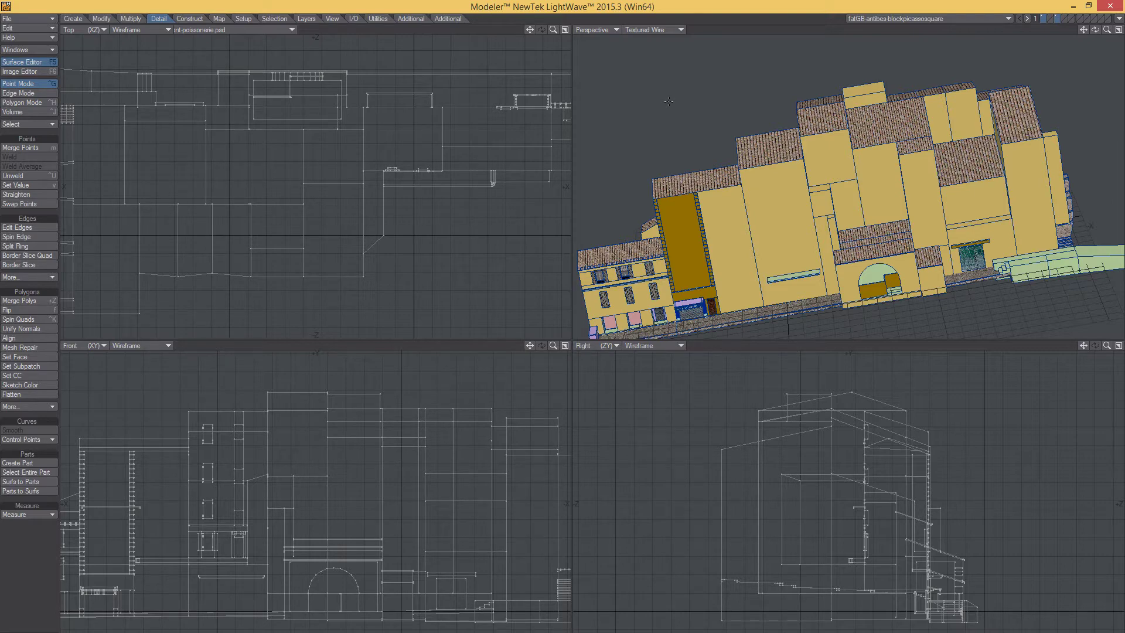
- Orbit, zoom and pan the Picasso square block model in LightWave, then return to Unreal
{"action": "left_click_drag", "start_coordinate": [750, 88], "coordinate": [887, 137], "text": "alt"}
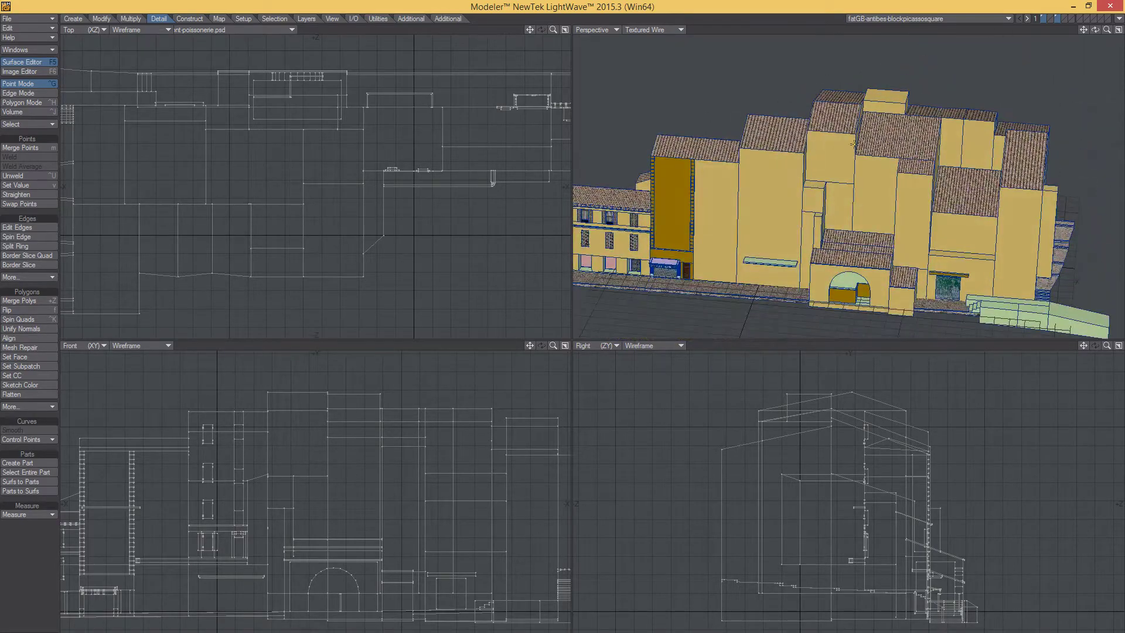
{"action": "scroll", "coordinate": [826, 143], "scroll_direction": "up", "scroll_amount": 4}
{"action": "scroll", "coordinate": [825, 144], "scroll_direction": "down", "scroll_amount": 6}
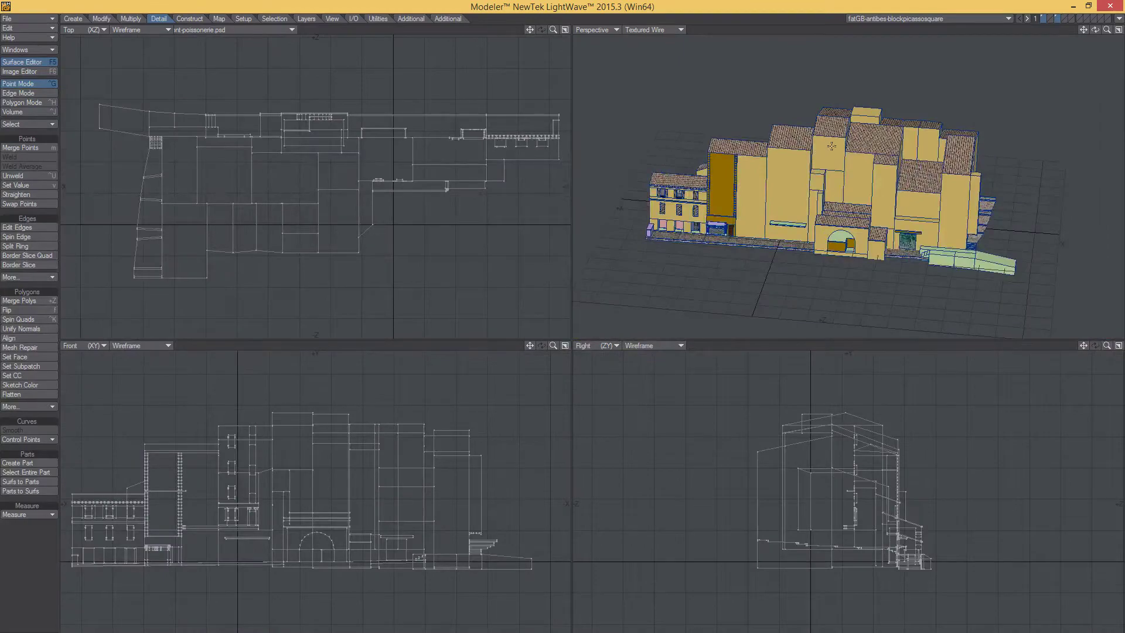
{"action": "scroll", "coordinate": [847, 130], "scroll_direction": "up", "scroll_amount": 3}
{"action": "left_click_drag", "start_coordinate": [847, 128], "coordinate": [720, 153], "text": "alt+shift"}
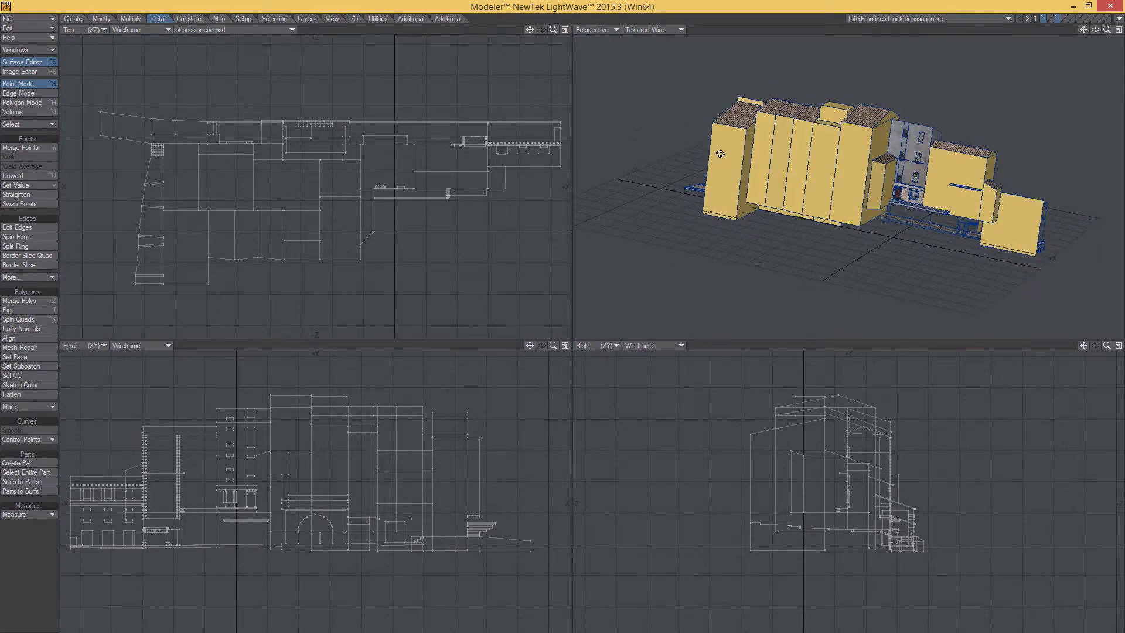
{"action": "left_click_drag", "start_coordinate": [787, 133], "coordinate": [798, 183], "text": "alt+shift"}
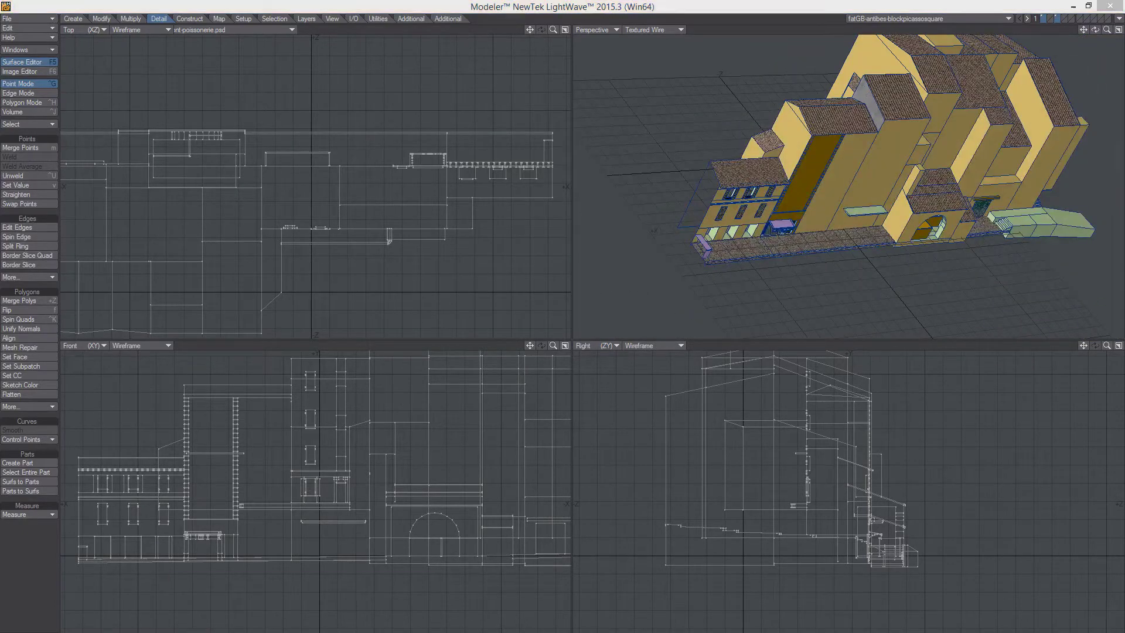
{"action": "mouse_move", "coordinate": [336, 624]}
{"action": "left_click", "coordinate": [365, 604]}
- Fly the camera above the rooftops, out toward the sea and marina, then low over the old town
{"action": "scroll", "coordinate": [705, 442], "scroll_direction": "down", "scroll_amount": 6}
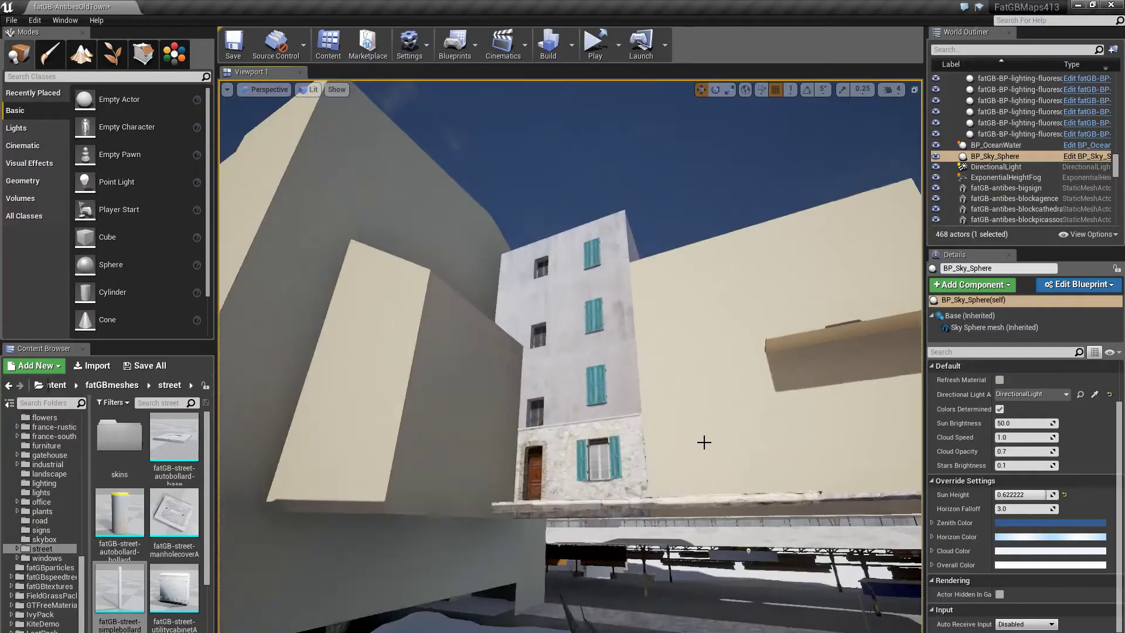
{"action": "middle_click_drag", "start_coordinate": [668, 464], "coordinate": [659, 328]}
{"action": "right_click_drag", "start_coordinate": [659, 328], "coordinate": [813, 275]}
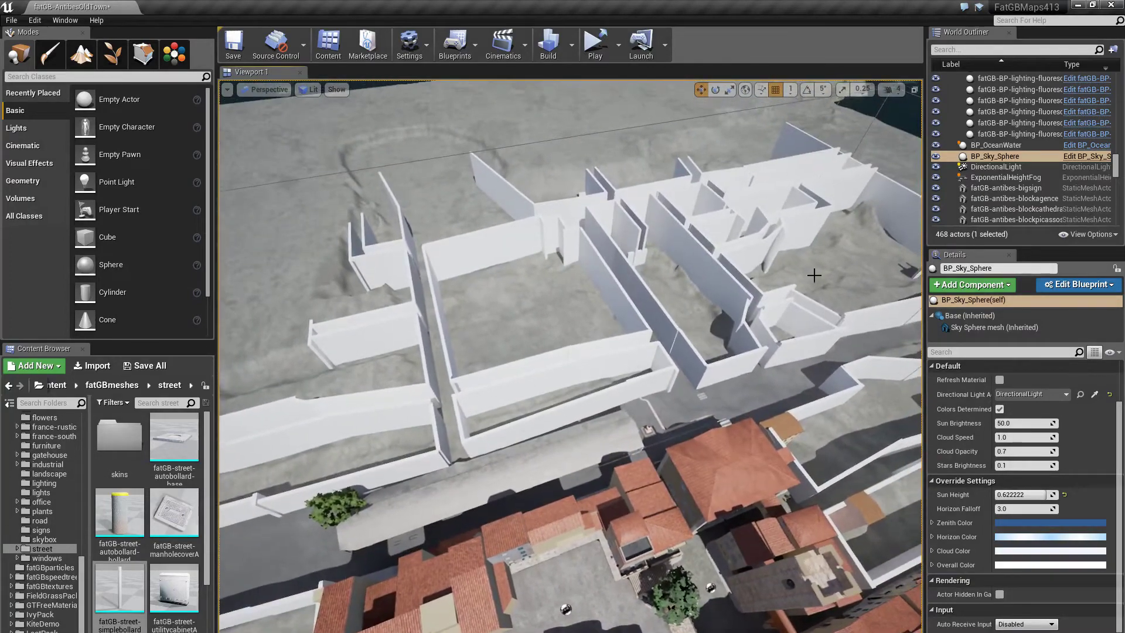
{"action": "right_click_drag", "start_coordinate": [565, 268], "coordinate": [580, 316]}
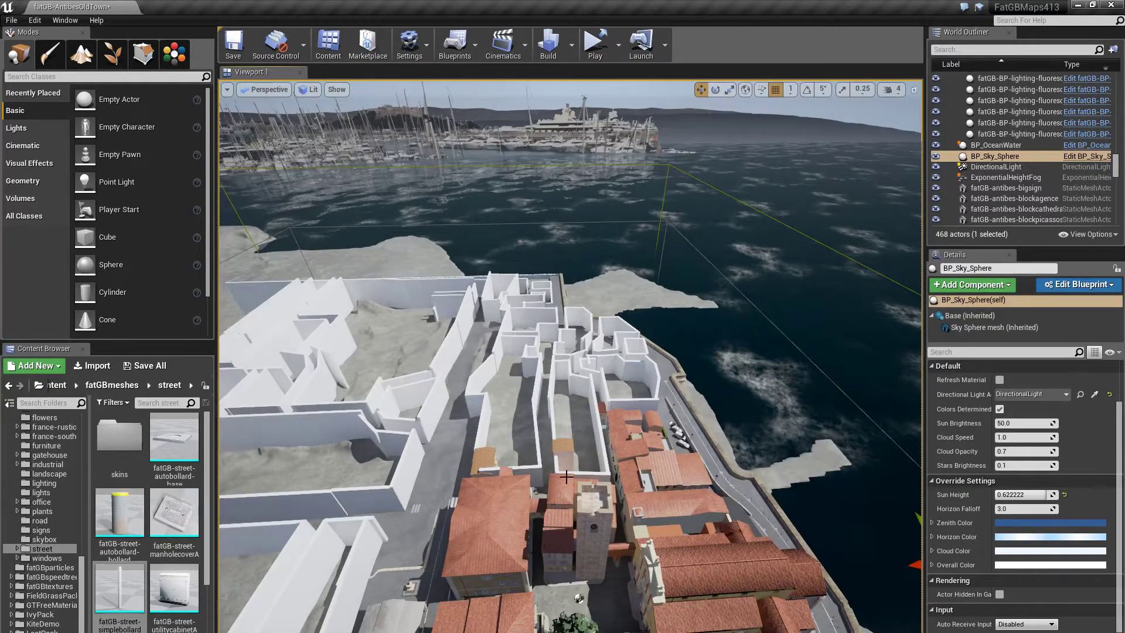
{"action": "right_click_drag", "start_coordinate": [561, 388], "coordinate": [750, 460]}
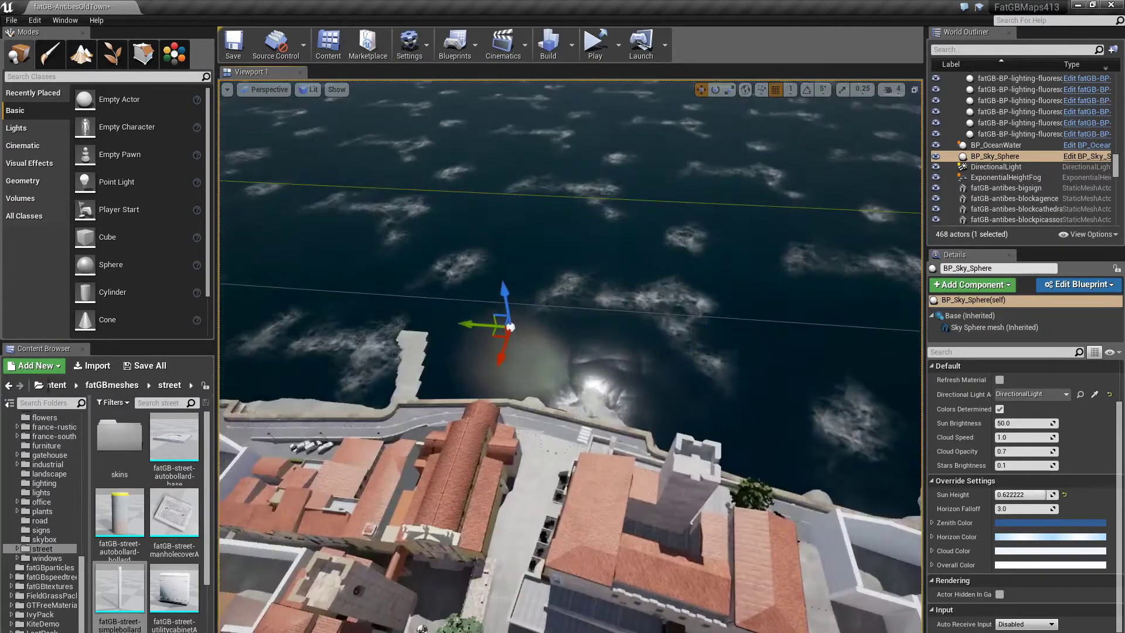
{"action": "right_click_drag", "start_coordinate": [568, 351], "coordinate": [422, 346]}
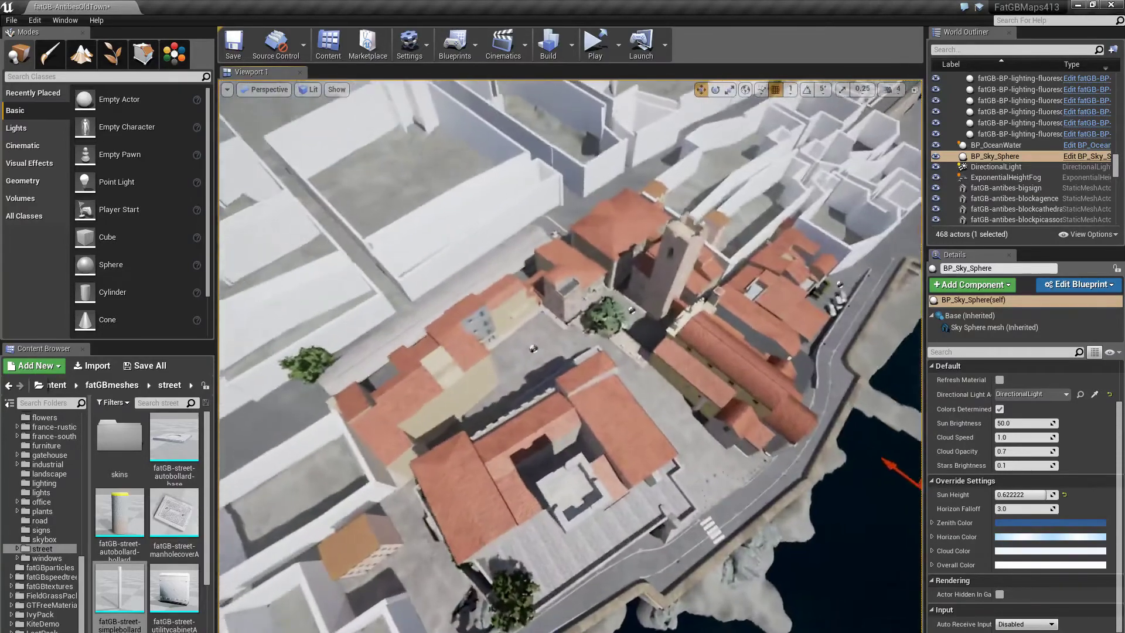
{"action": "right_click_drag", "start_coordinate": [570, 356], "coordinate": [573, 367]}
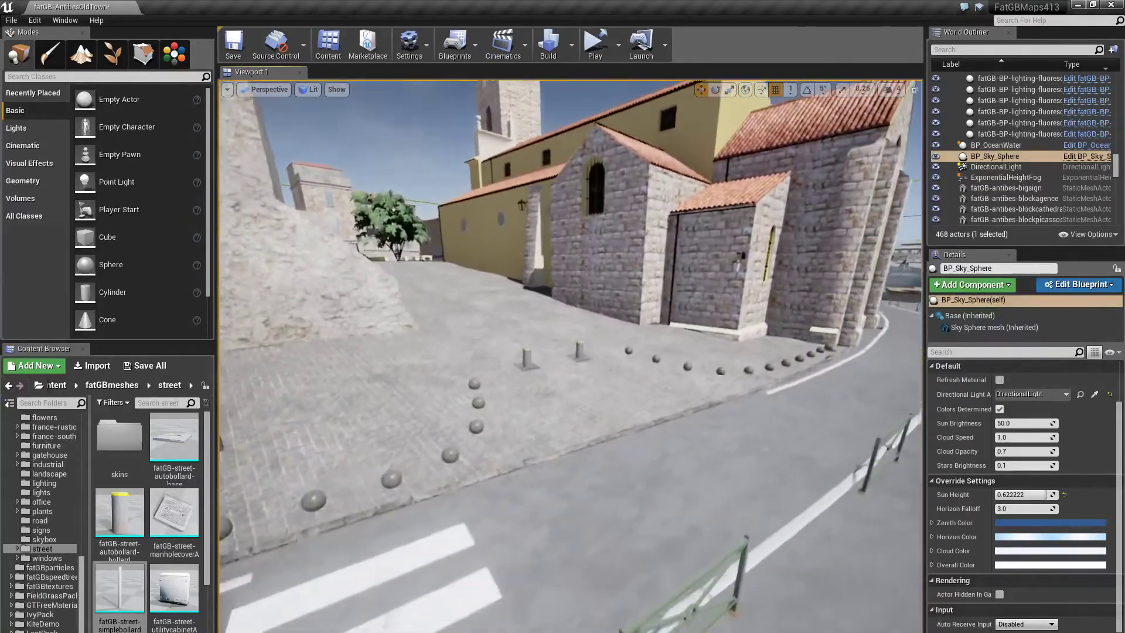
- Fly along the street to the orange building, past the lamp to the white AGENCE wall, then back off
{"action": "right_click_drag", "start_coordinate": [571, 358], "coordinate": [512, 353]}
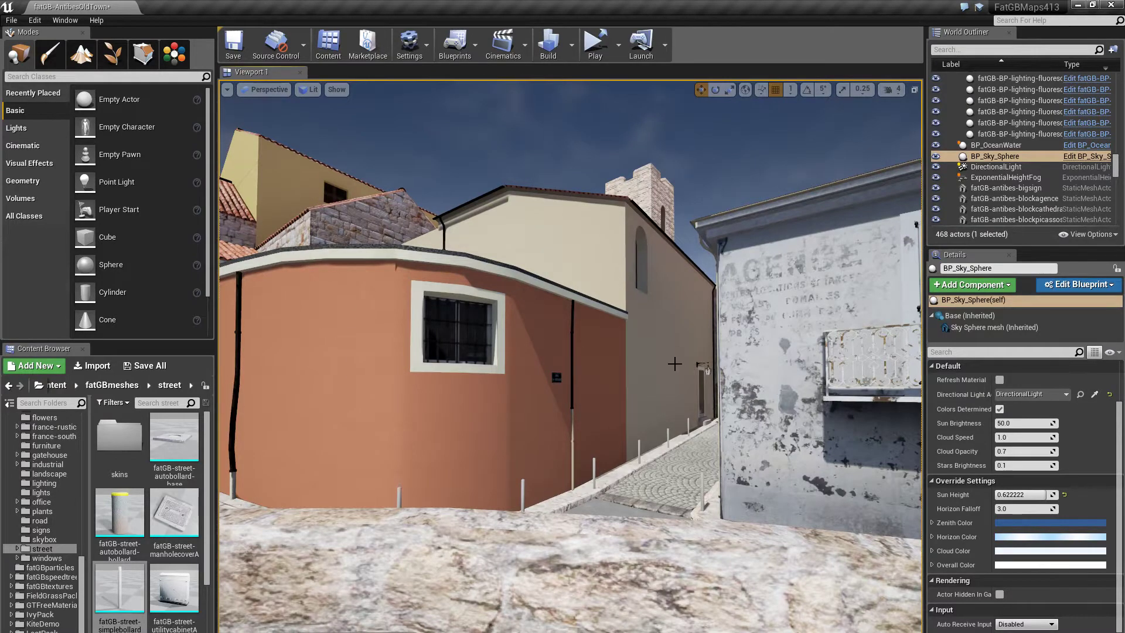
{"action": "right_click_drag", "start_coordinate": [615, 361], "coordinate": [662, 391]}
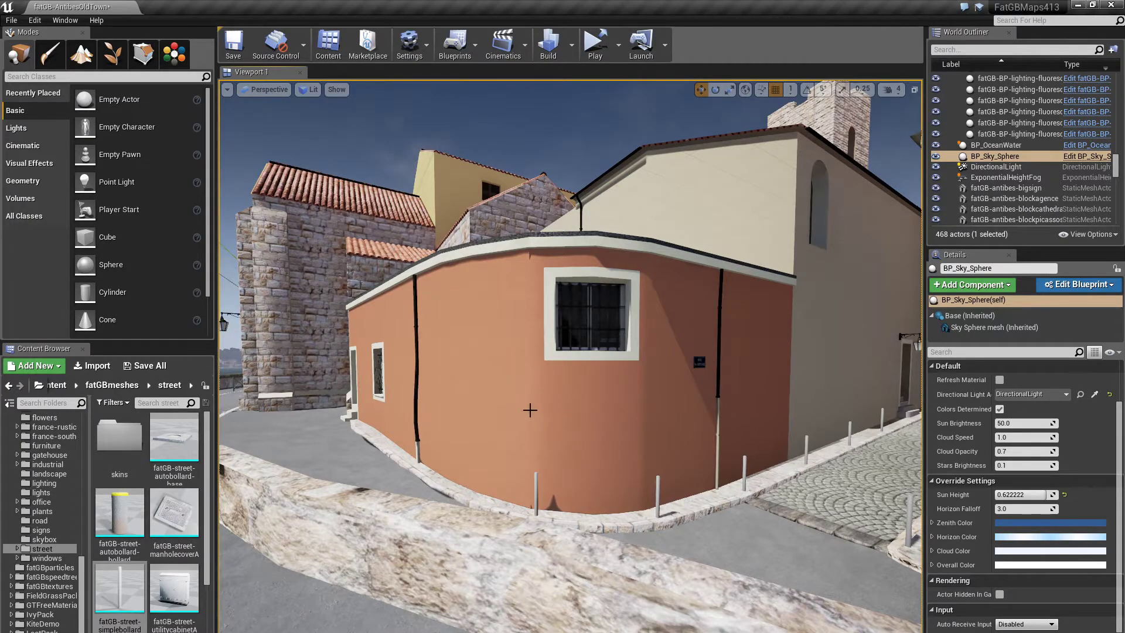
{"action": "right_click_drag", "start_coordinate": [530, 410], "coordinate": [644, 411]}
{"action": "right_click_drag", "start_coordinate": [570, 356], "coordinate": [521, 358]}
{"action": "key", "text": "d"}
{"action": "key", "text": "w"}
{"action": "key", "text": "s"}
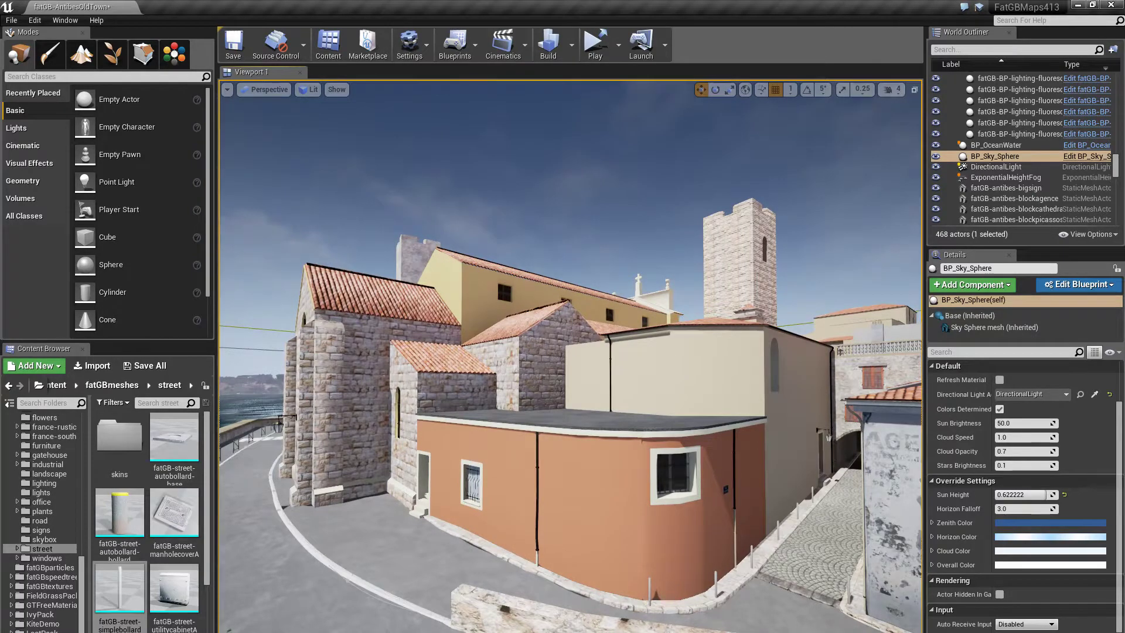
- Circle the orange building toward the white houses, ending on its windowed wall
{"action": "mouse_move", "coordinate": [521, 359]}
{"action": "right_mouse_down"}
{"action": "mouse_move", "coordinate": [481, 358]}
{"action": "mouse_move", "coordinate": [538, 364]}
{"action": "right_mouse_up"}
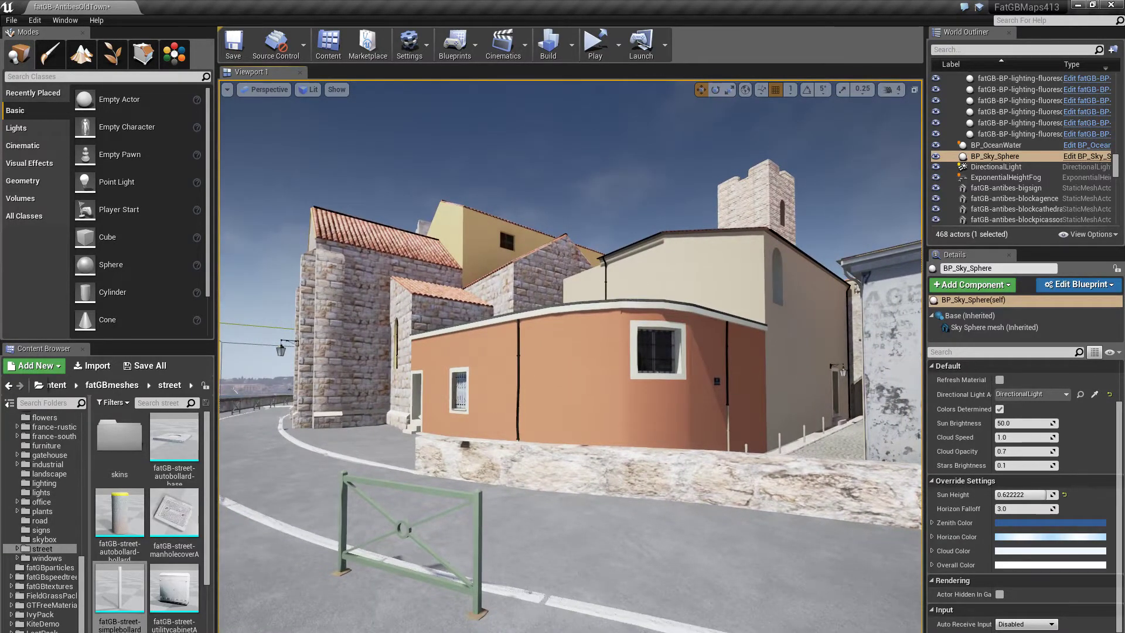
{"action": "right_click_drag", "start_coordinate": [538, 364], "coordinate": [538, 364]}
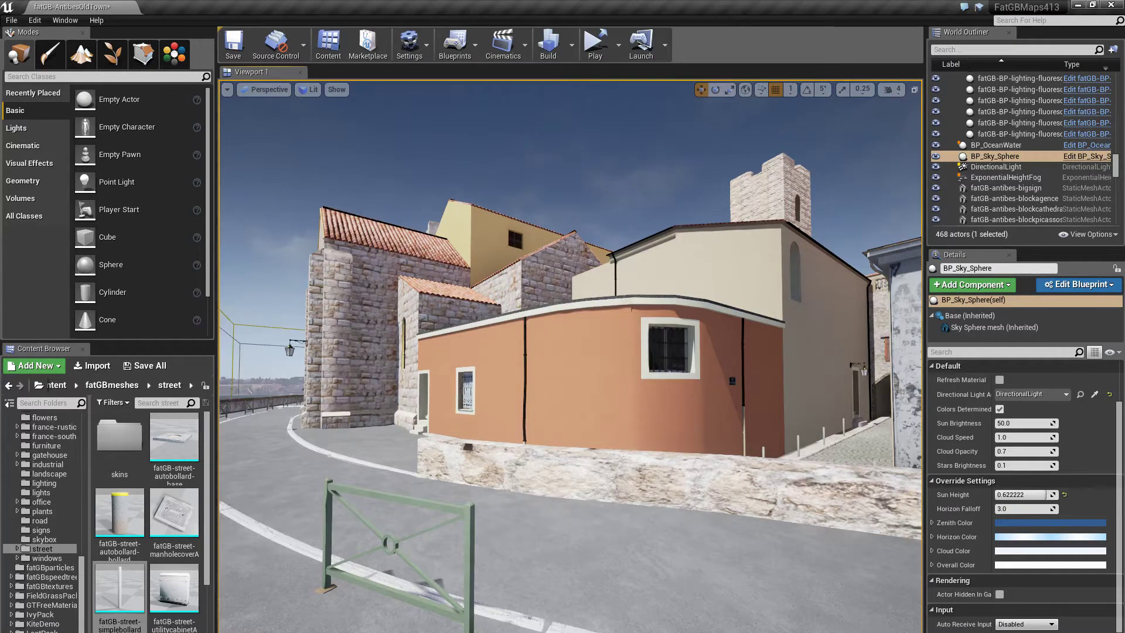
{"action": "right_click_drag", "start_coordinate": [538, 364], "coordinate": [538, 364]}
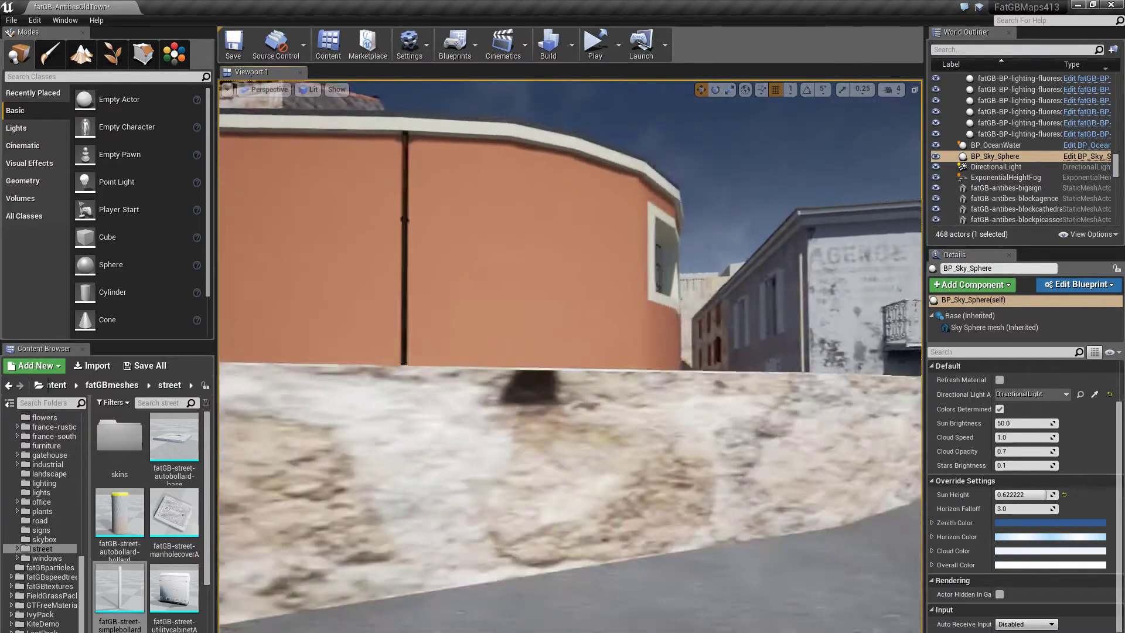
{"action": "right_click_drag", "start_coordinate": [567, 289], "coordinate": [567, 289]}
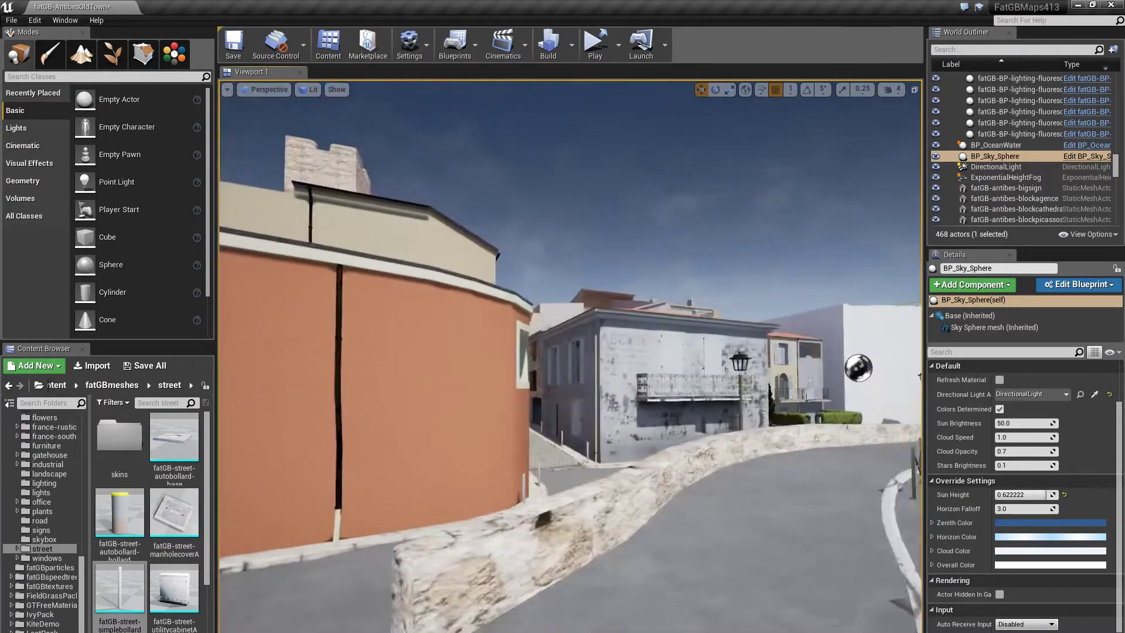
{"action": "right_click_drag", "start_coordinate": [500, 427], "coordinate": [500, 427]}
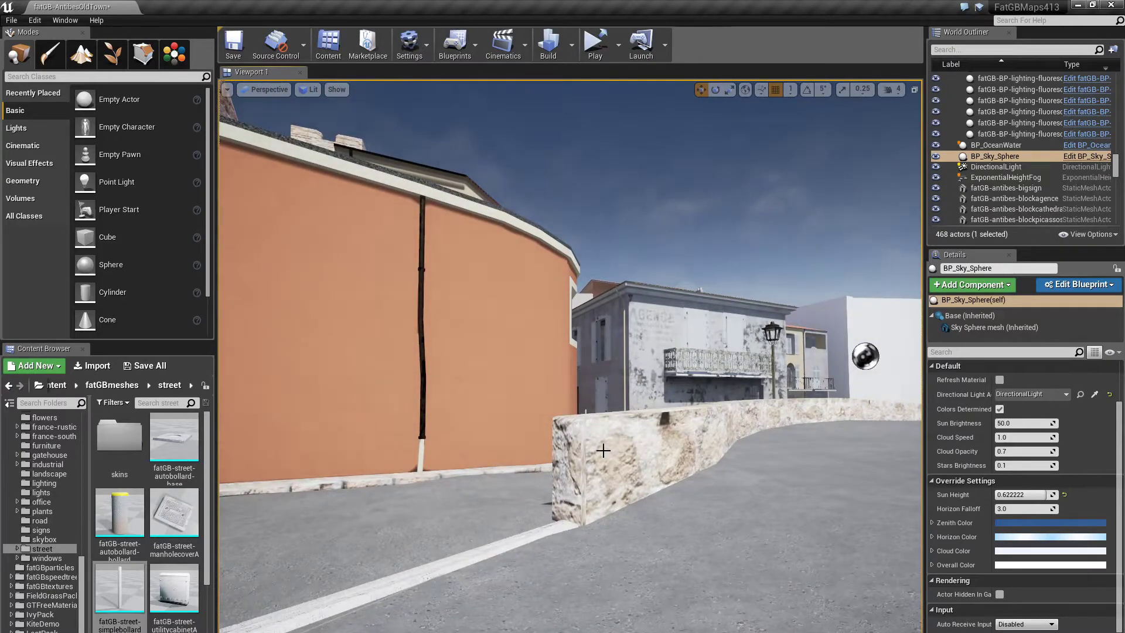
{"action": "right_click_drag", "start_coordinate": [635, 467], "coordinate": [635, 467]}
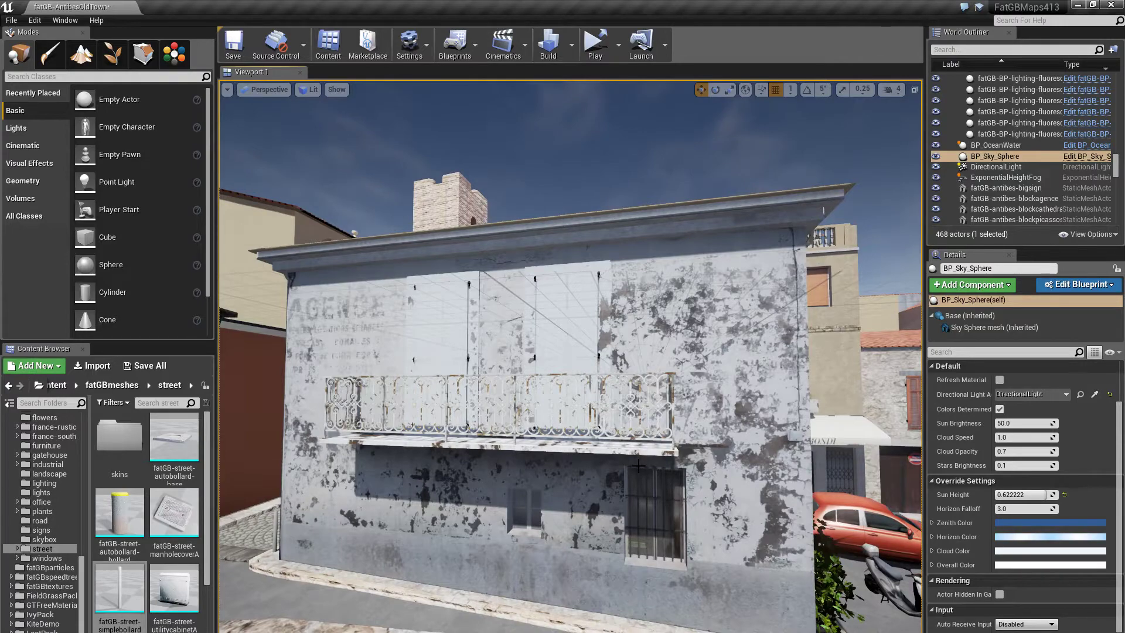
- Move in and out along the white AGENCE facade, lamp and red building
{"action": "right_click_drag", "start_coordinate": [660, 300], "coordinate": [660, 300]}
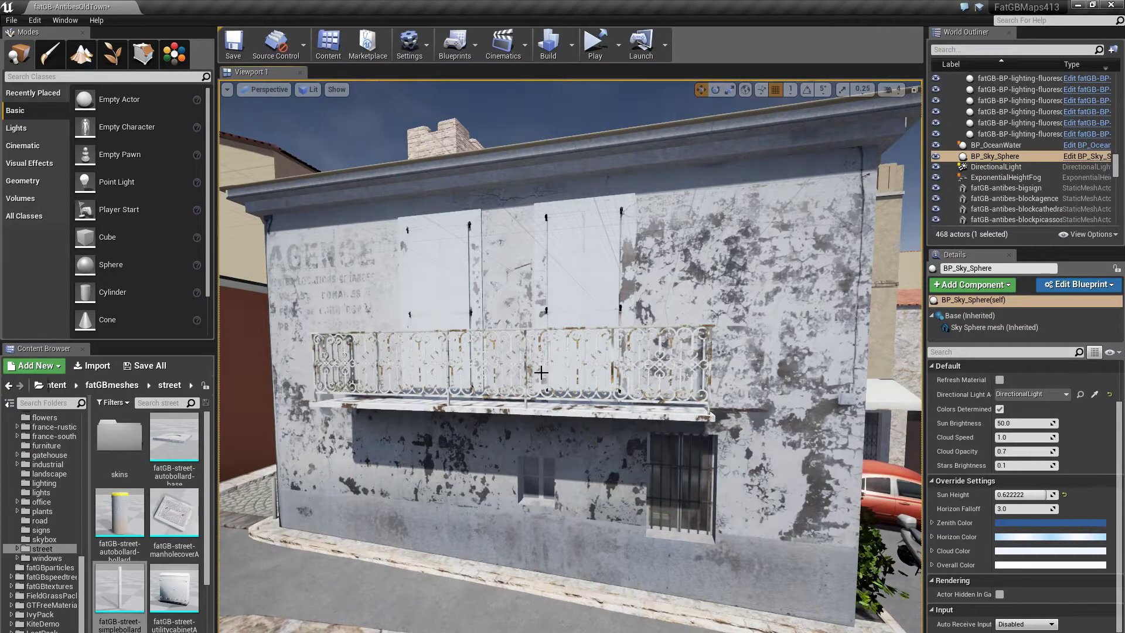
{"action": "right_click_drag", "start_coordinate": [661, 300], "coordinate": [660, 300]}
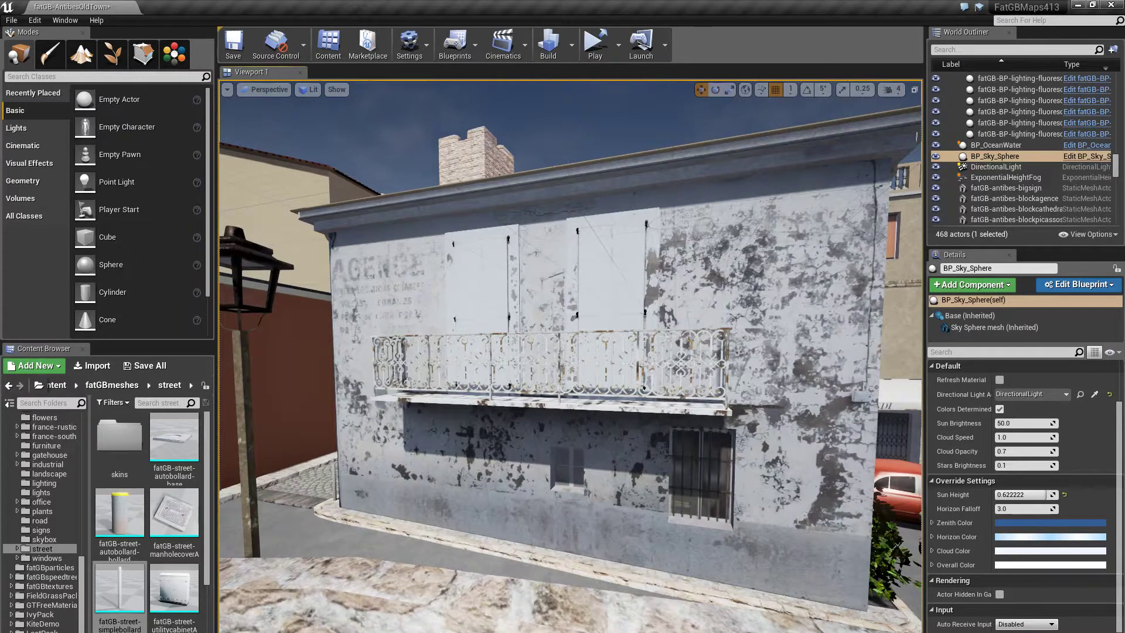
{"action": "right_click_drag", "start_coordinate": [660, 300], "coordinate": [660, 300]}
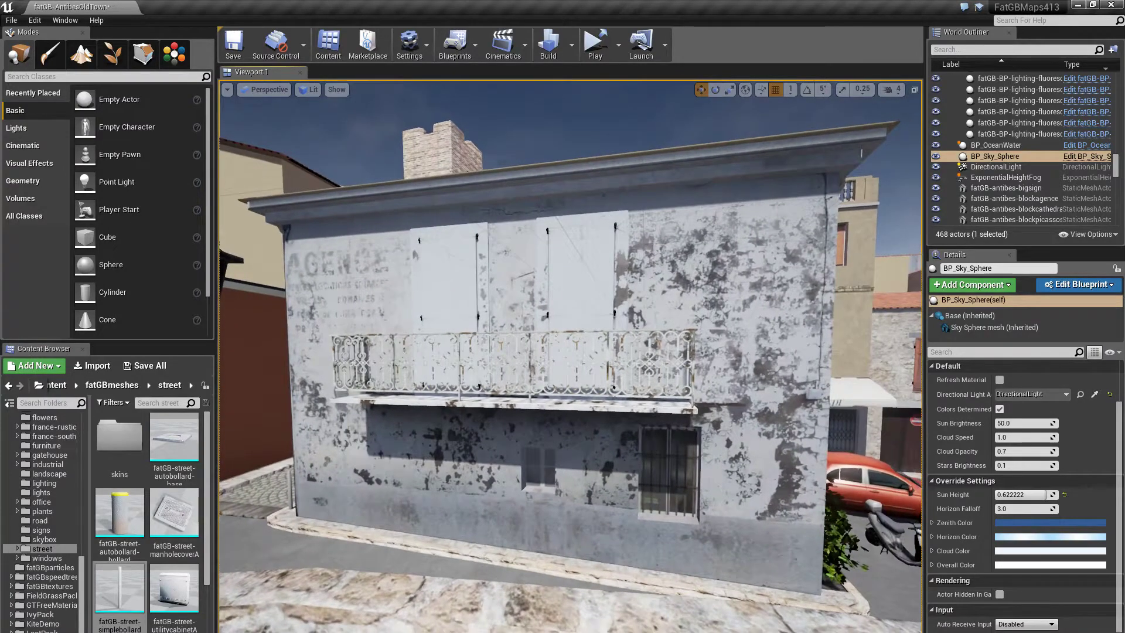
{"action": "right_click_drag", "start_coordinate": [643, 161], "coordinate": [643, 161]}
{"action": "right_click_drag", "start_coordinate": [757, 304], "coordinate": [757, 304]}
- Square the view on the garage door and pull back to include the cypress and hedge
{"action": "right_click_drag", "start_coordinate": [596, 400], "coordinate": [609, 423]}
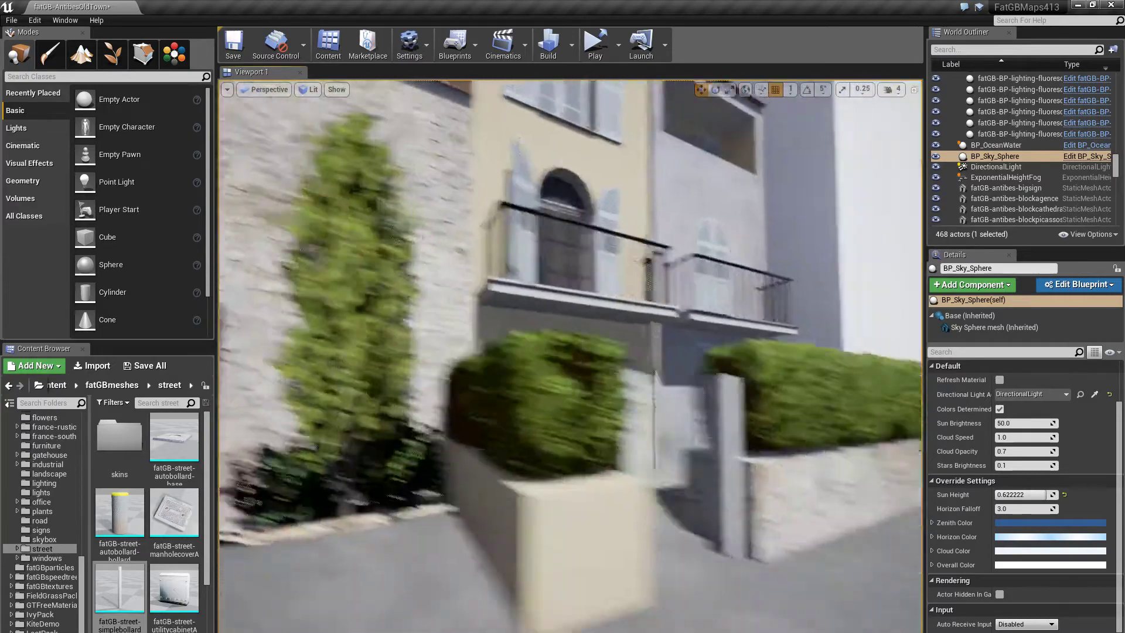
{"action": "right_click_drag", "start_coordinate": [585, 341], "coordinate": [585, 342]}
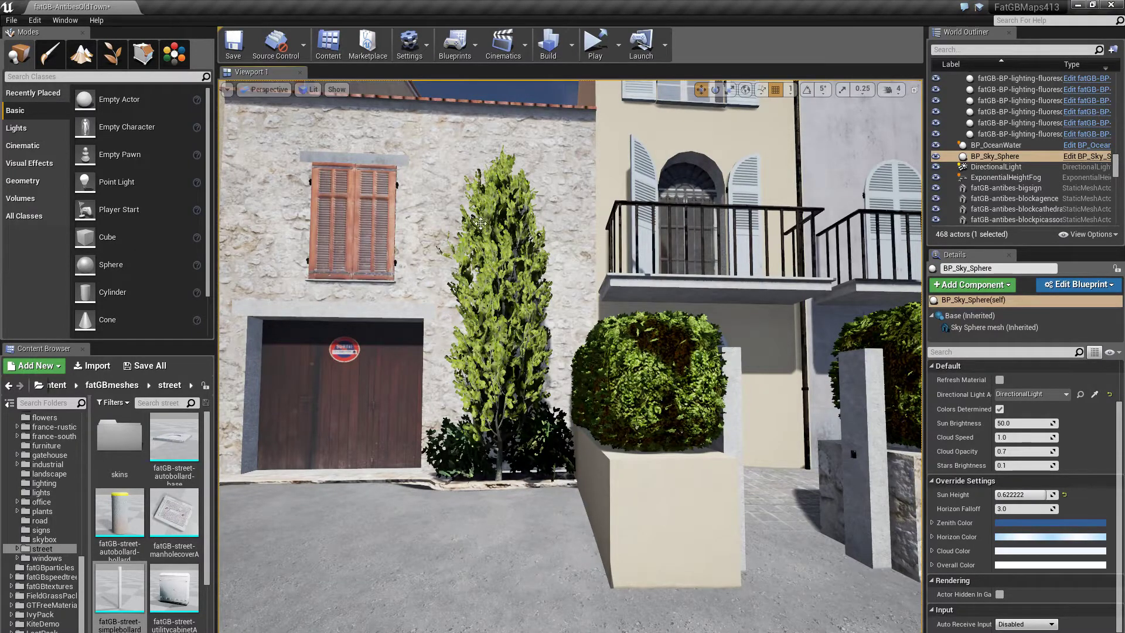
- Switch to foliage editing and select the boxed bush, cypress and two small bushes beside it
{"action": "left_click", "coordinate": [112, 54]}
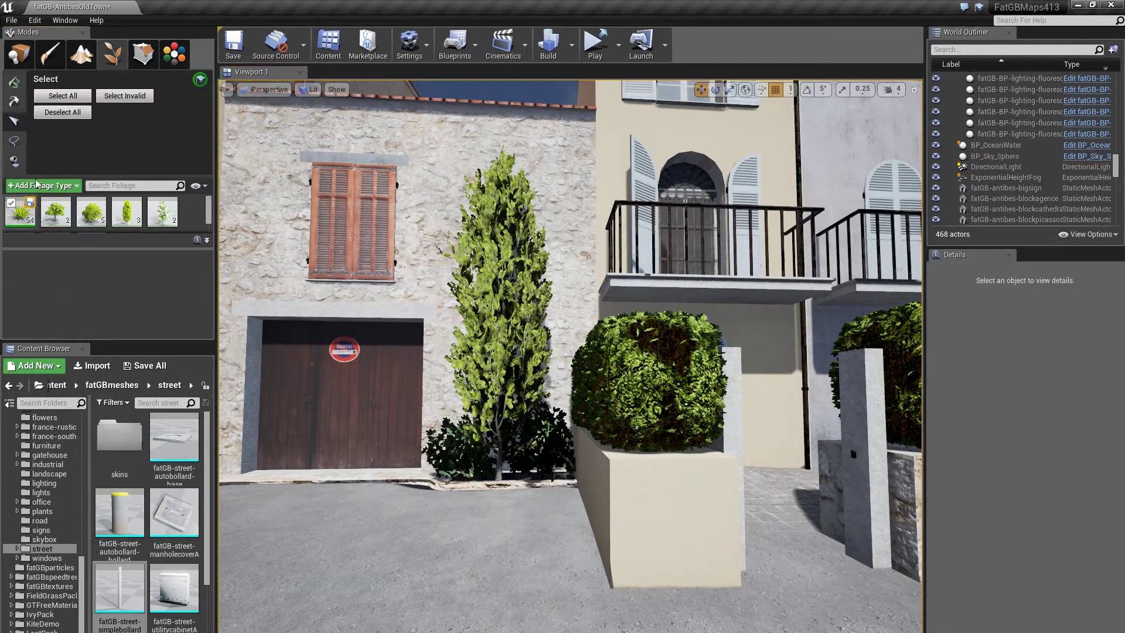
{"action": "left_click", "coordinate": [624, 374]}
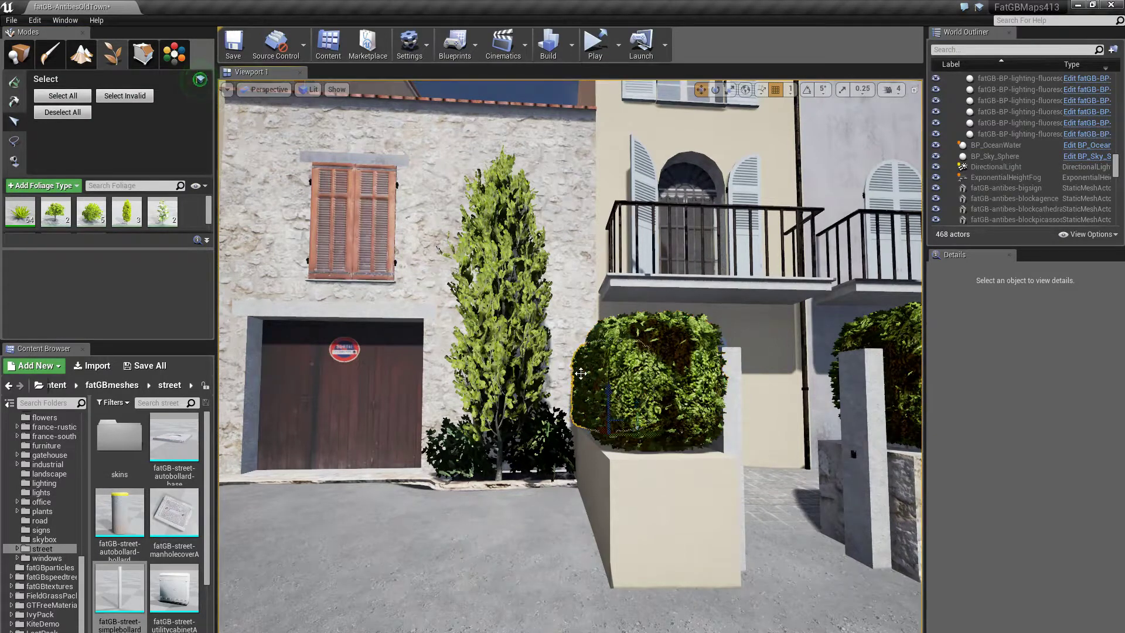
{"action": "left_click", "coordinate": [488, 309]}
{"action": "left_click", "coordinate": [465, 467]}
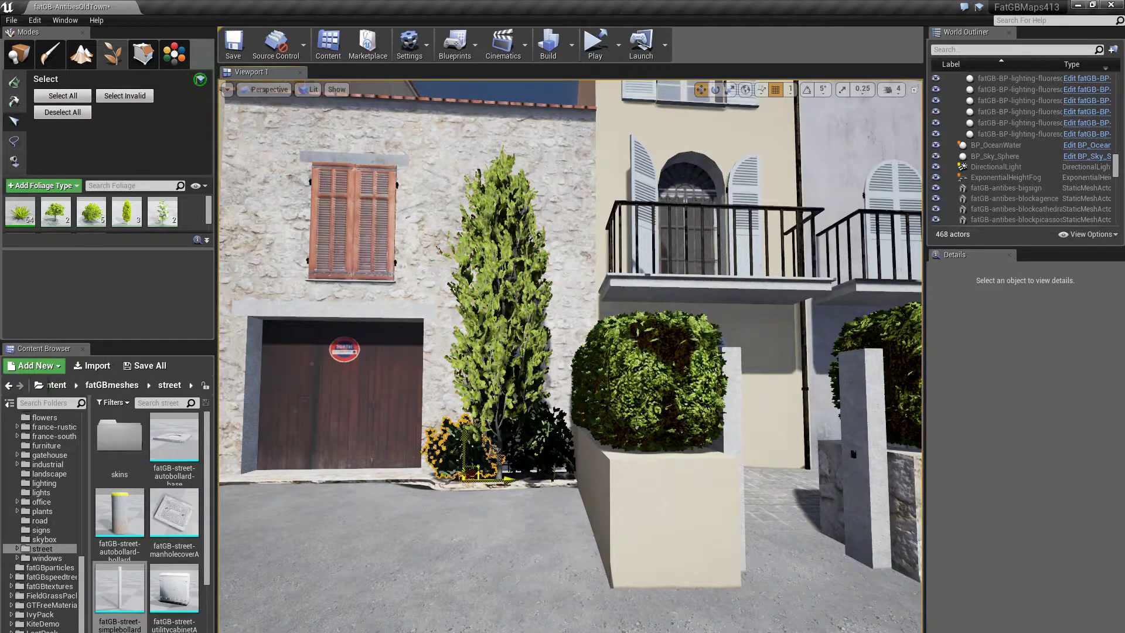
{"action": "left_click", "coordinate": [528, 462]}
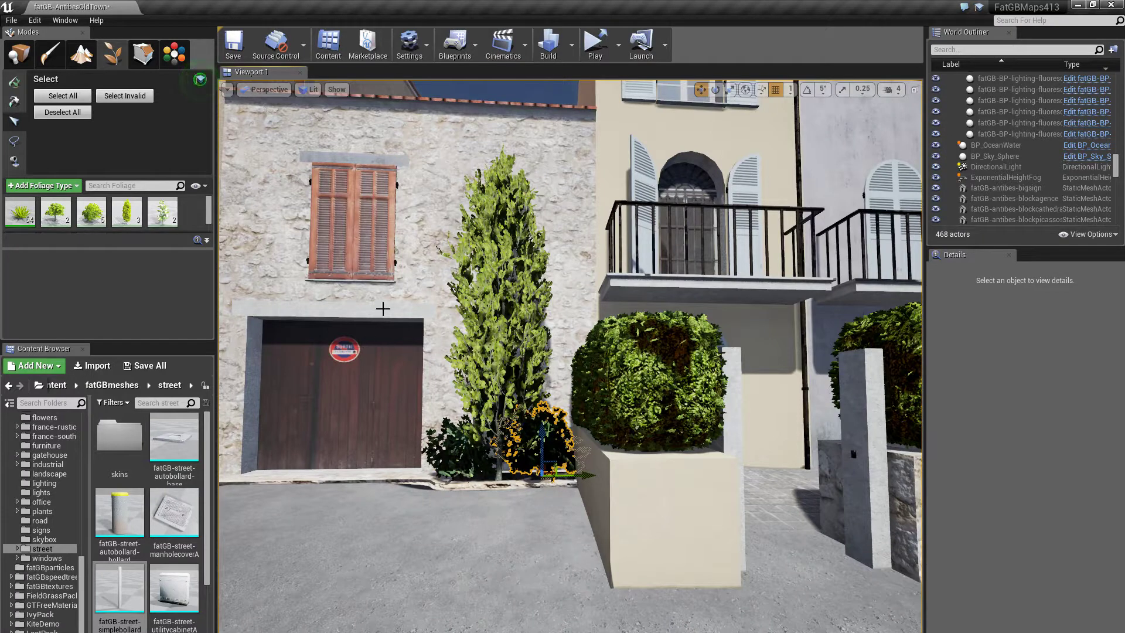
- Review the American_Elm_Desktop foliage type's settings, then clear the foliage selection
{"action": "left_click", "coordinate": [56, 212]}
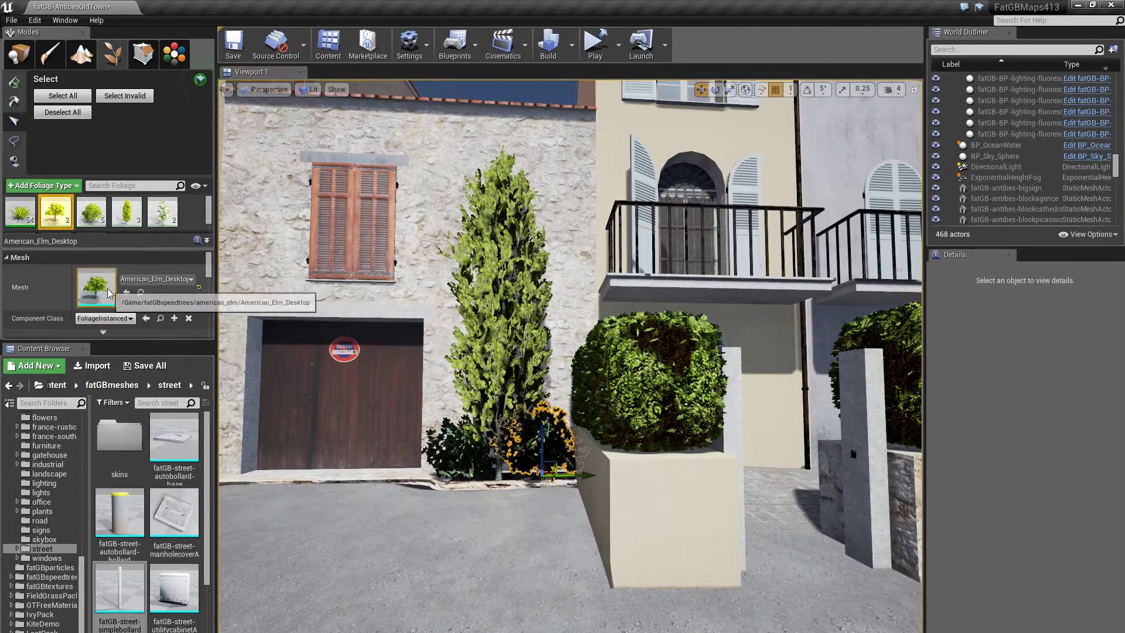
{"action": "scroll", "coordinate": [109, 293], "scroll_direction": "down", "scroll_amount": 5}
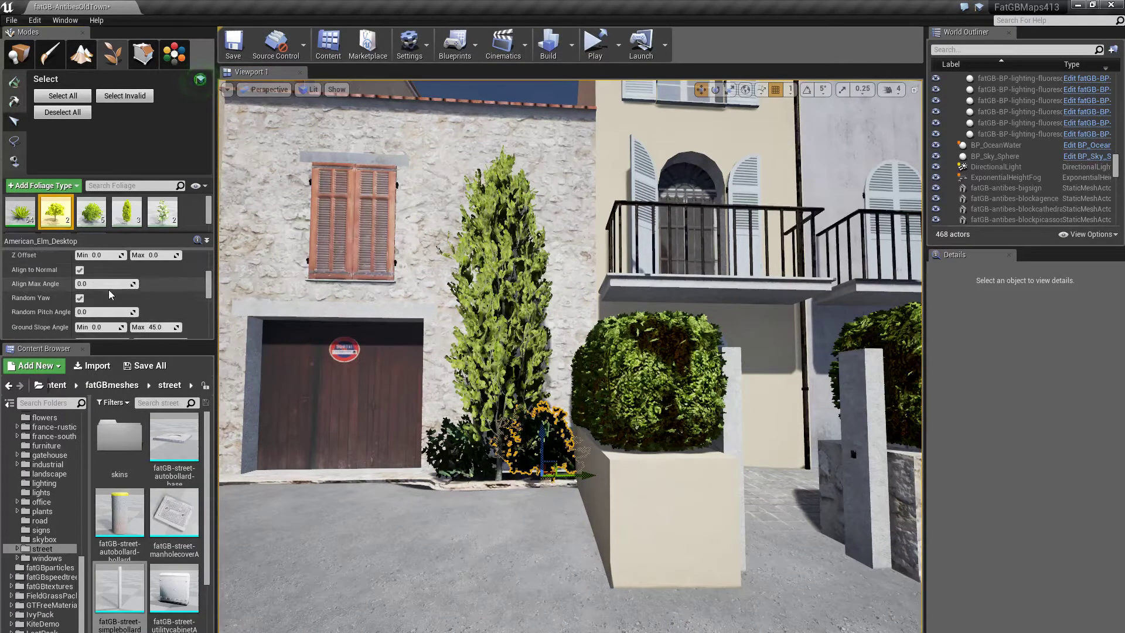
{"action": "scroll", "coordinate": [109, 289], "scroll_direction": "down", "scroll_amount": 3}
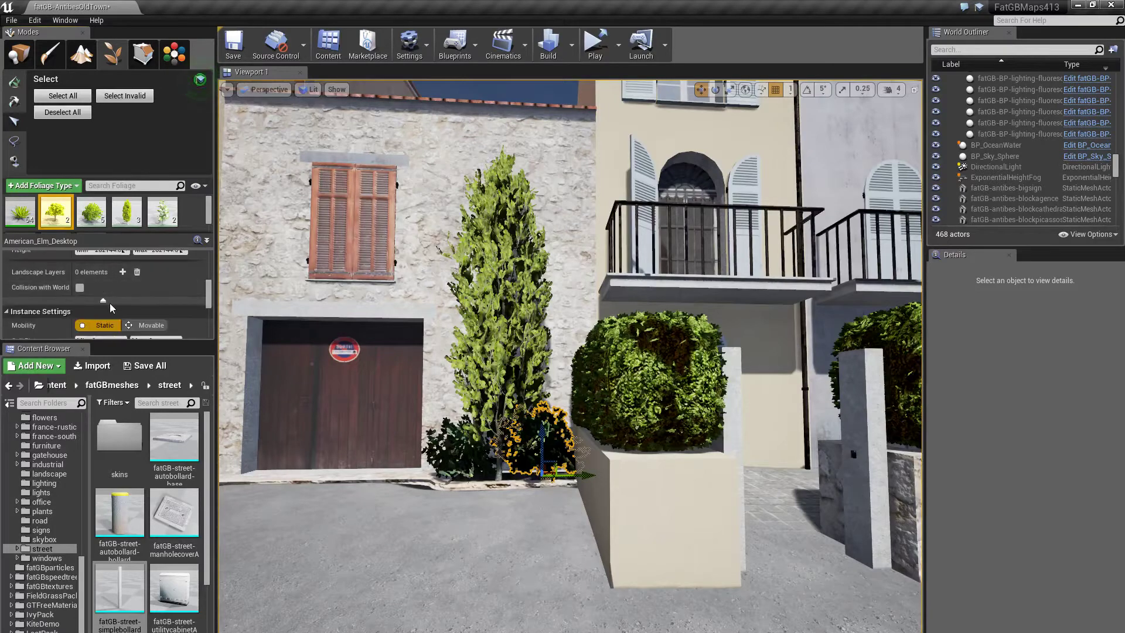
{"action": "scroll", "coordinate": [110, 304], "scroll_direction": "down", "scroll_amount": 6}
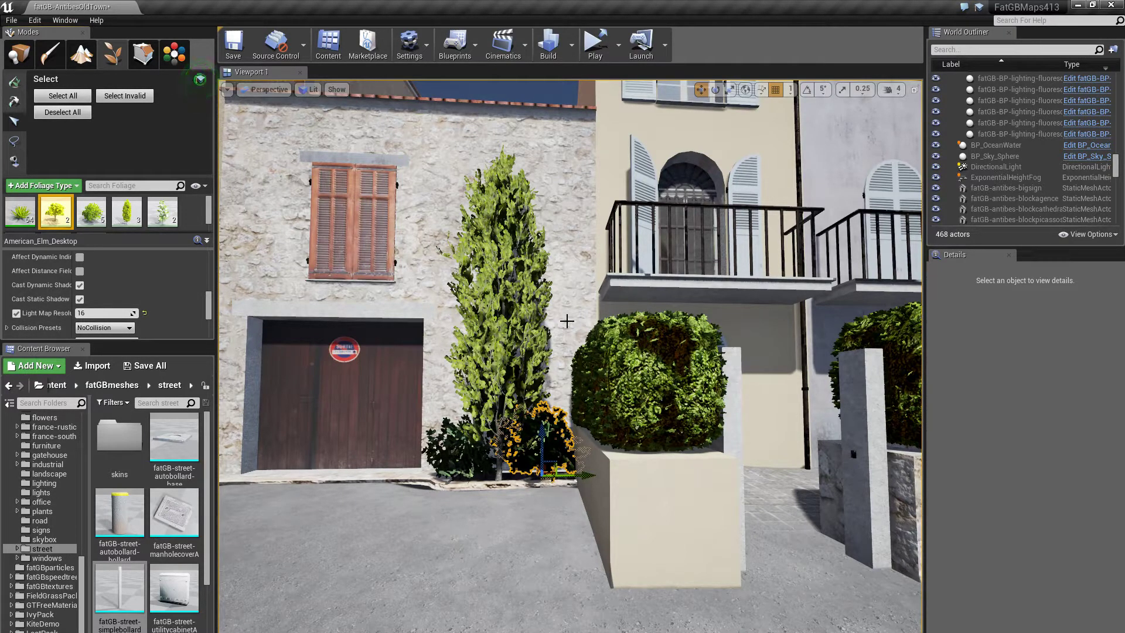
{"action": "left_click", "coordinate": [564, 324]}
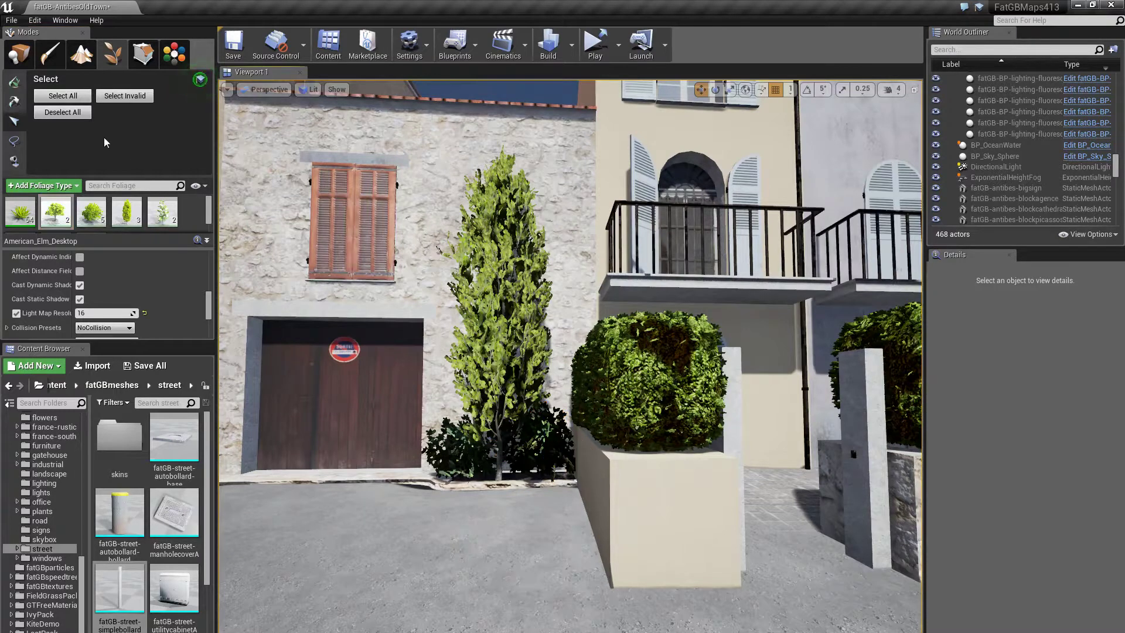
- In Place mode, pull the view back along the street and select the hedge
{"action": "left_click", "coordinate": [19, 53]}
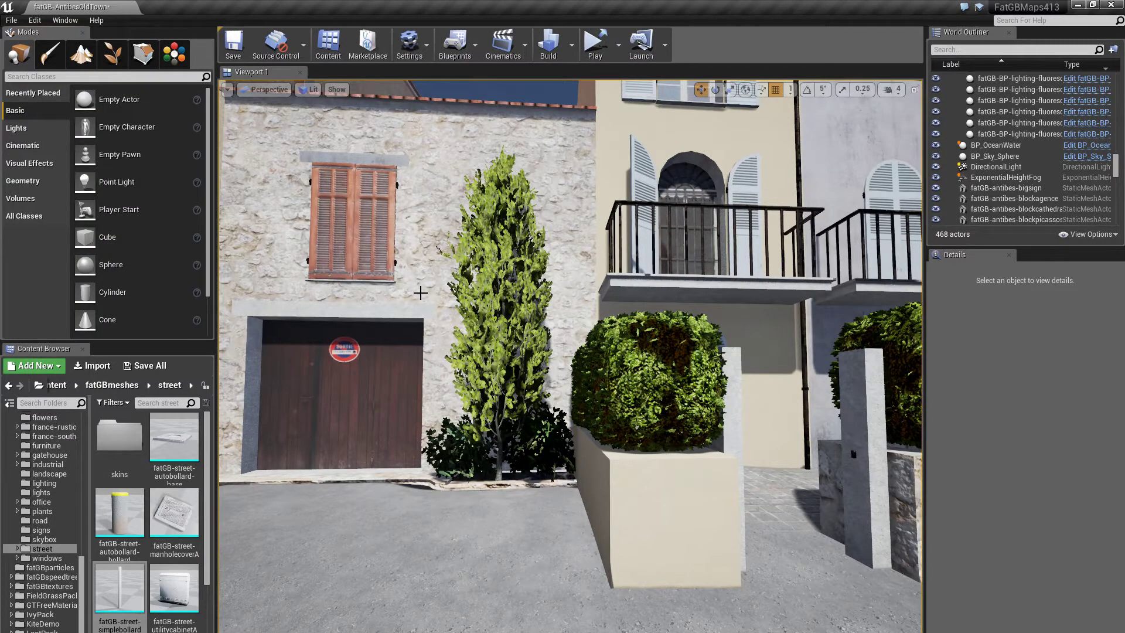
{"action": "mouse_move", "coordinate": [422, 296]}
{"action": "right_mouse_down"}
{"action": "mouse_move", "coordinate": [498, 295]}
{"action": "mouse_move", "coordinate": [498, 278]}
{"action": "mouse_move", "coordinate": [422, 296]}
{"action": "right_mouse_up"}
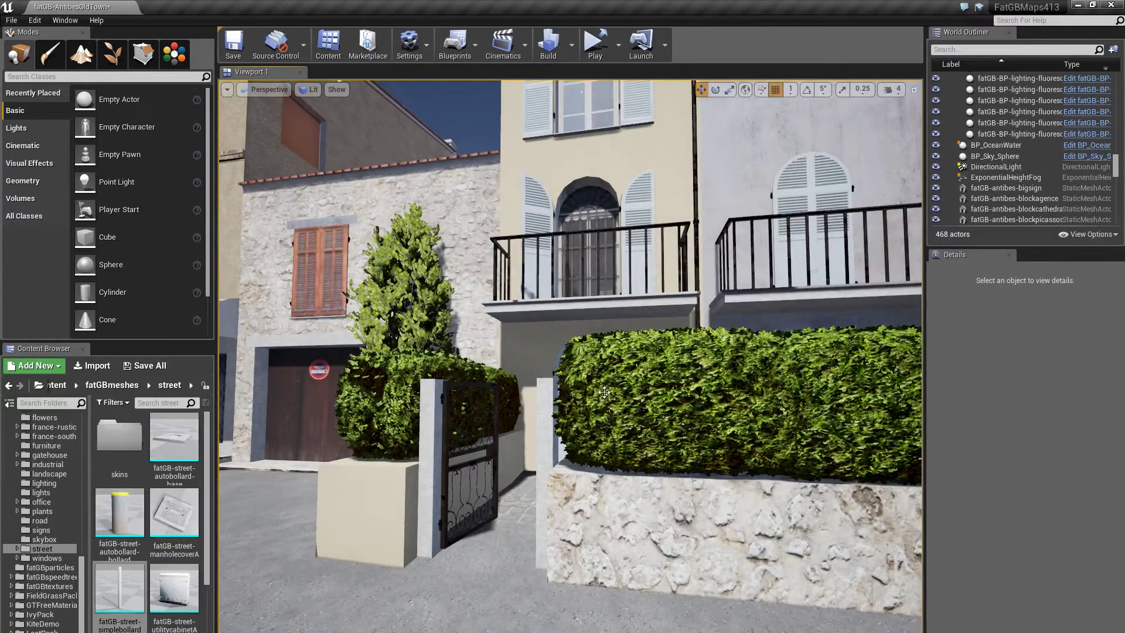
{"action": "left_click", "coordinate": [662, 408]}
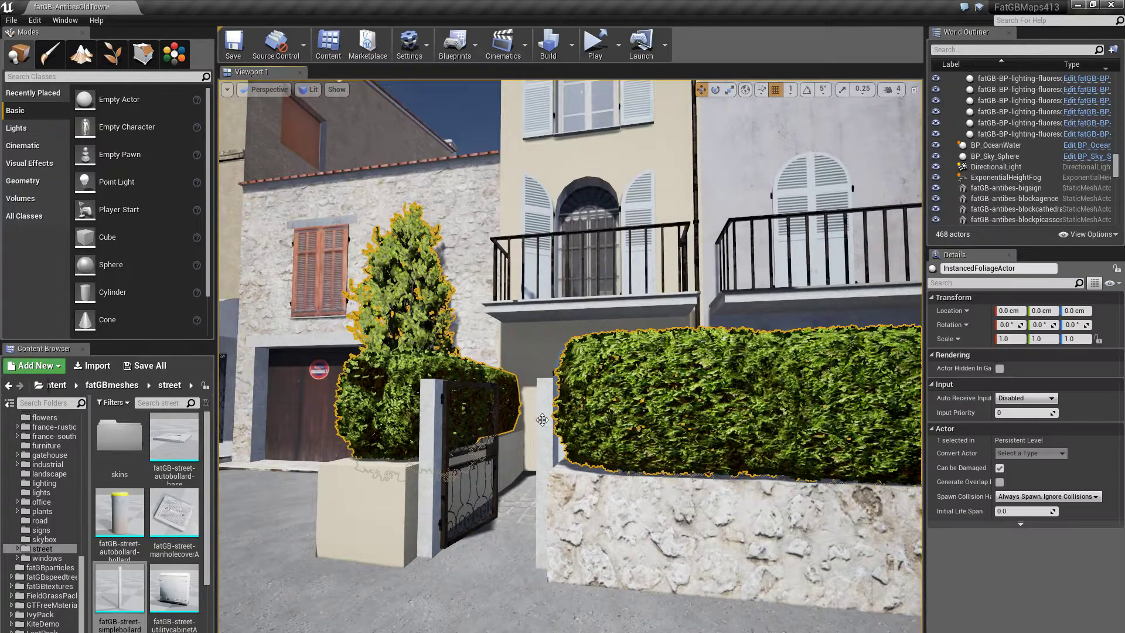
- In Foliage mode, select and fly in on the hedge, then show the Message Log's lighting warnings
{"action": "left_click", "coordinate": [112, 54]}
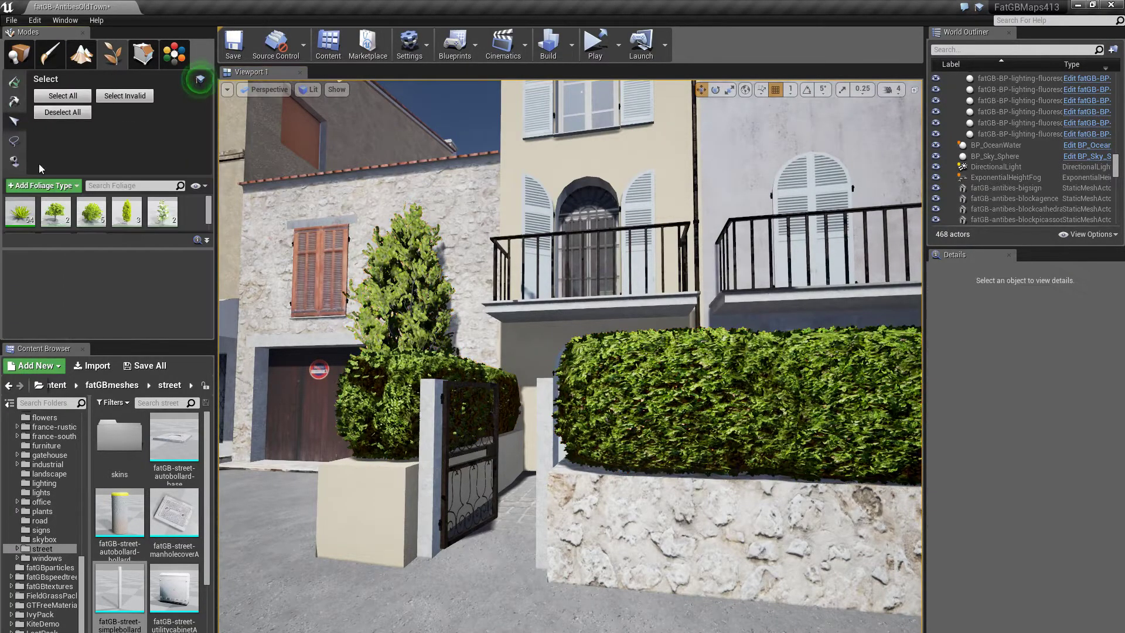
{"action": "left_click", "coordinate": [607, 386]}
{"action": "key", "text": "w"}
{"action": "right_click_drag", "start_coordinate": [504, 326], "coordinate": [574, 328]}
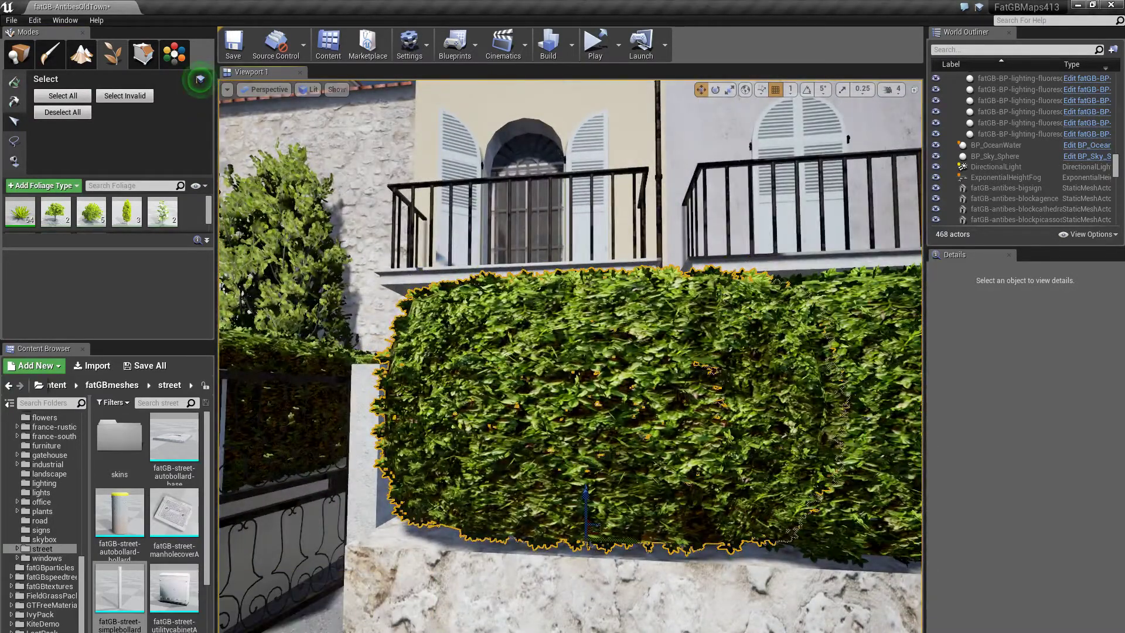
{"action": "left_click", "coordinate": [369, 612]}
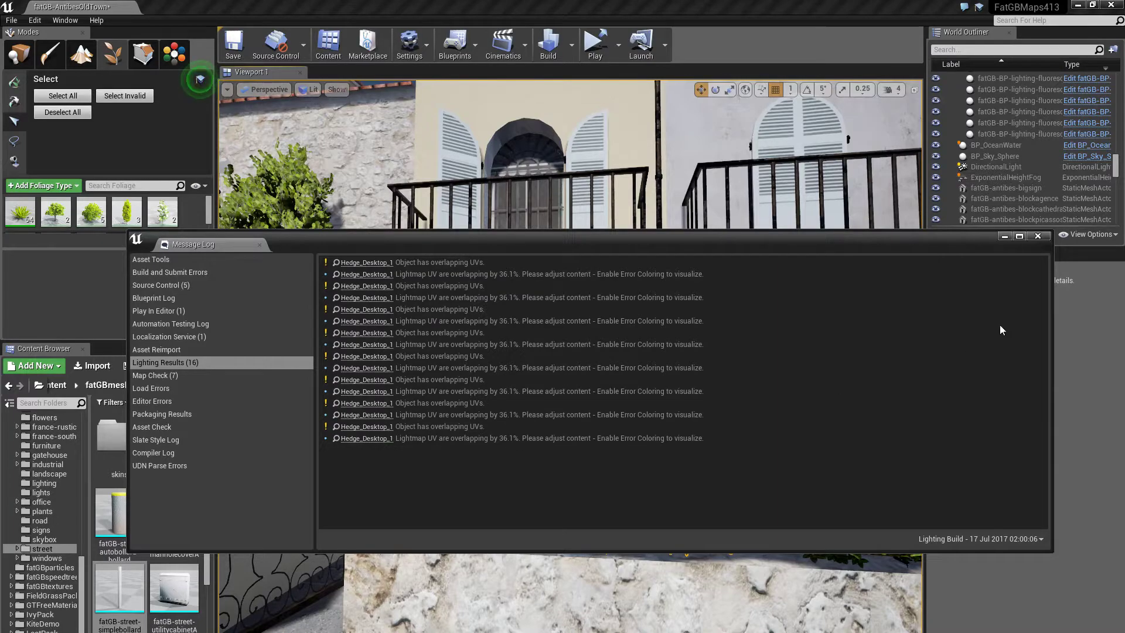
- Close the Message Log and fly back from the hedge, up to rooftop height facing the stone tower
{"action": "left_click", "coordinate": [1003, 235]}
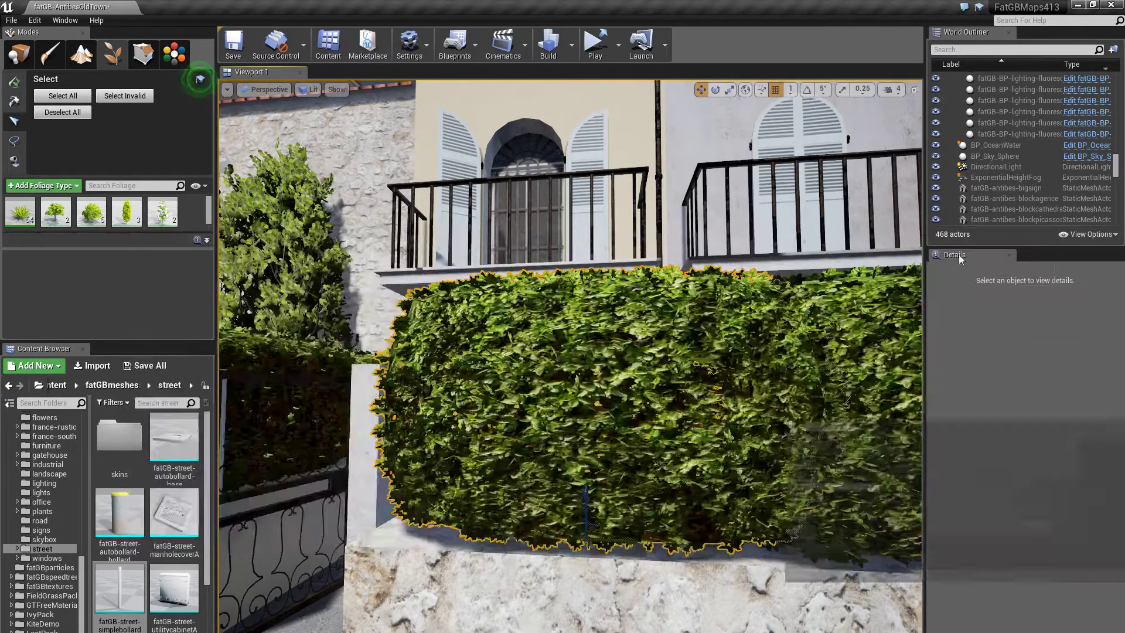
{"action": "right_click_drag", "start_coordinate": [571, 356], "coordinate": [489, 357]}
{"action": "left_click_drag", "start_coordinate": [736, 394], "coordinate": [785, 352]}
{"action": "key", "text": "Delete"}
{"action": "right_click_drag", "start_coordinate": [571, 356], "coordinate": [540, 396]}
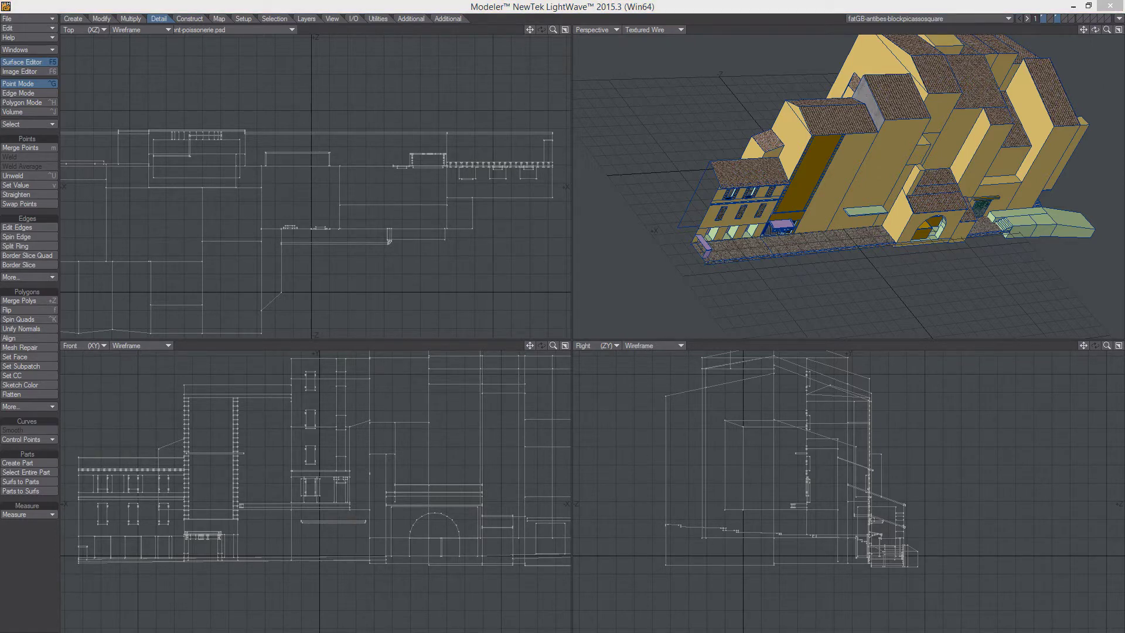
- In LightWave Modeler, rotate and zoom out the fatGB-antibes-blockpicassosquare block, then return to Unreal
{"action": "mouse_move", "coordinate": [374, 632]}
{"action": "mouse_move", "coordinate": [264, 632]}
{"action": "left_click_drag", "start_coordinate": [849, 240], "coordinate": [887, 226], "text": "alt"}
{"action": "left_click_drag", "start_coordinate": [887, 226], "coordinate": [784, 232], "text": "alt+shift"}
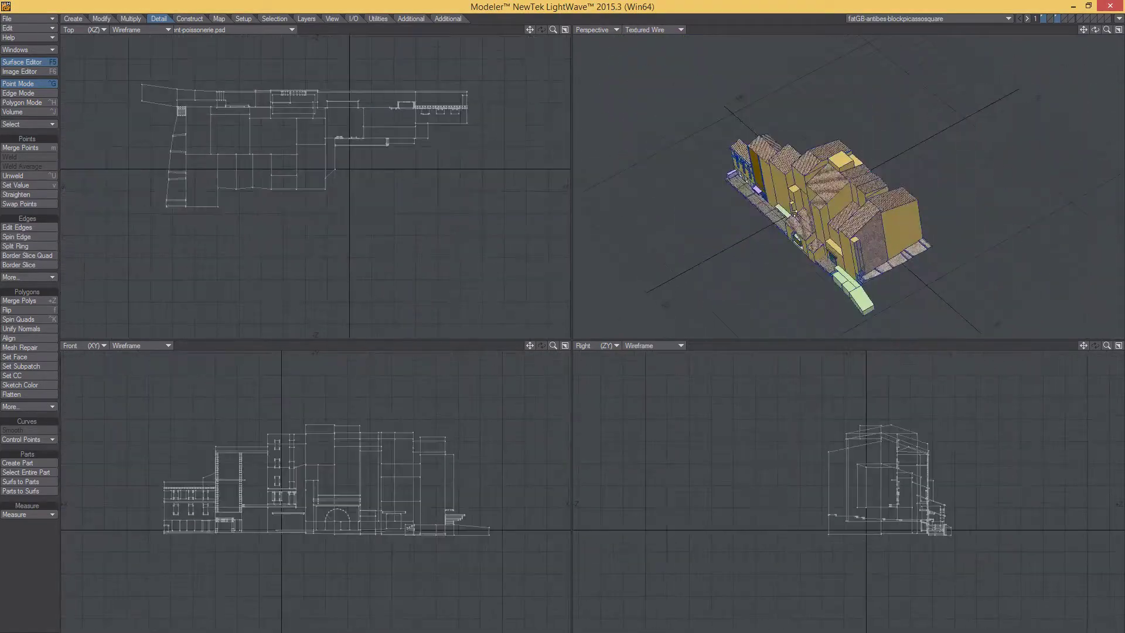
{"action": "left_click_drag", "start_coordinate": [726, 264], "coordinate": [717, 278], "text": "alt"}
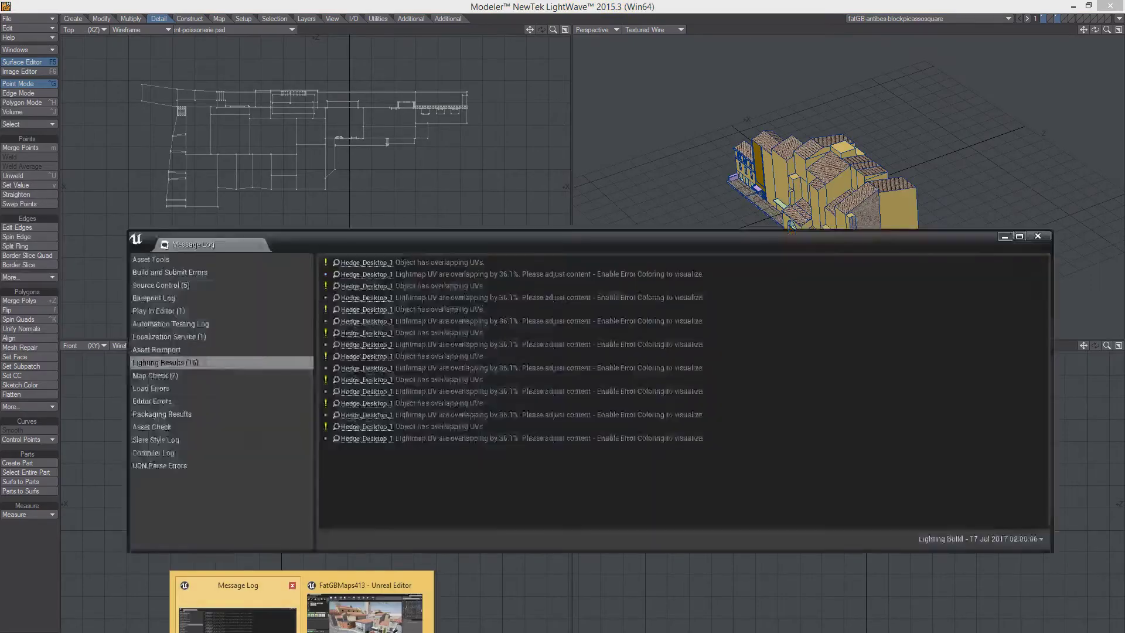
{"action": "left_click", "coordinate": [387, 604]}
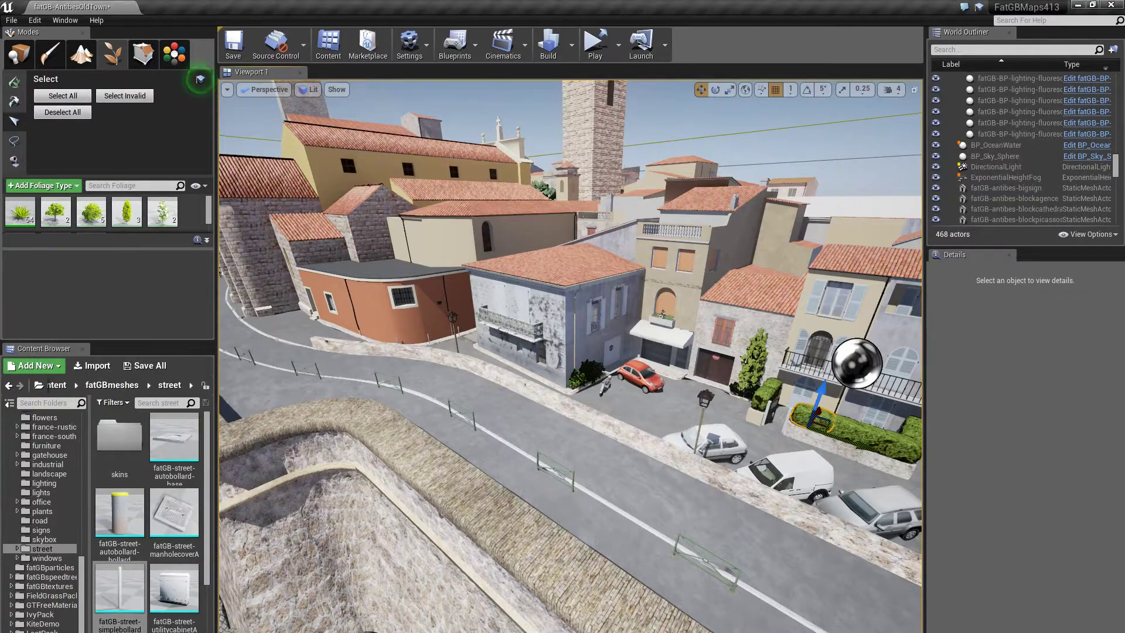
- Fly from high above the old town, past the sea view, down to the green street railing
{"action": "right_click_drag", "start_coordinate": [549, 428], "coordinate": [596, 364]}
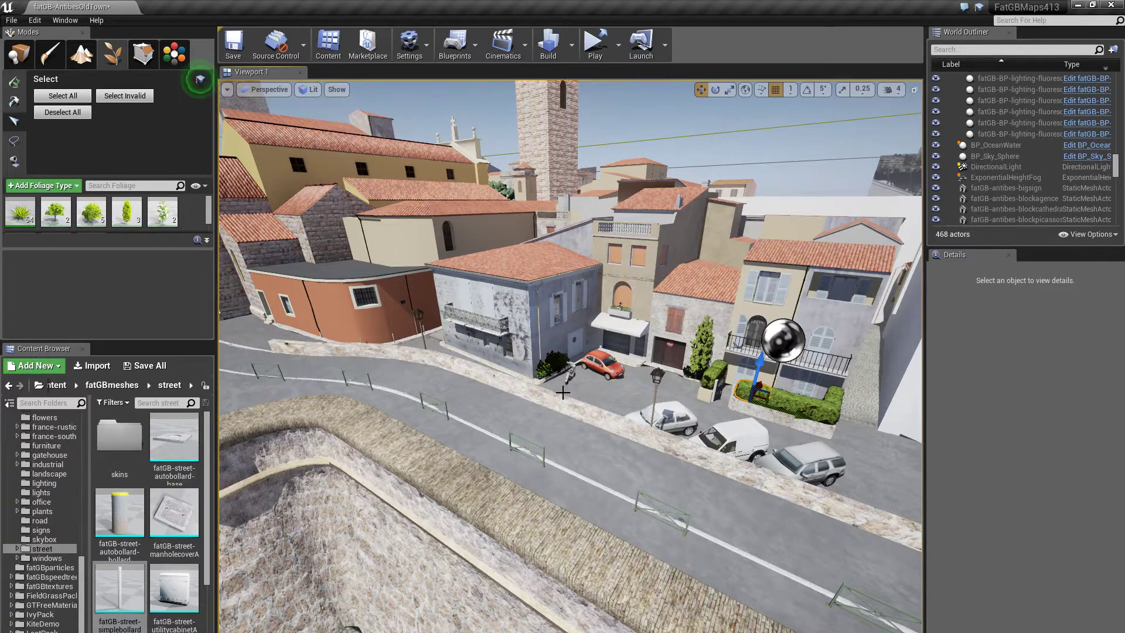
{"action": "right_click_drag", "start_coordinate": [617, 391], "coordinate": [616, 352]}
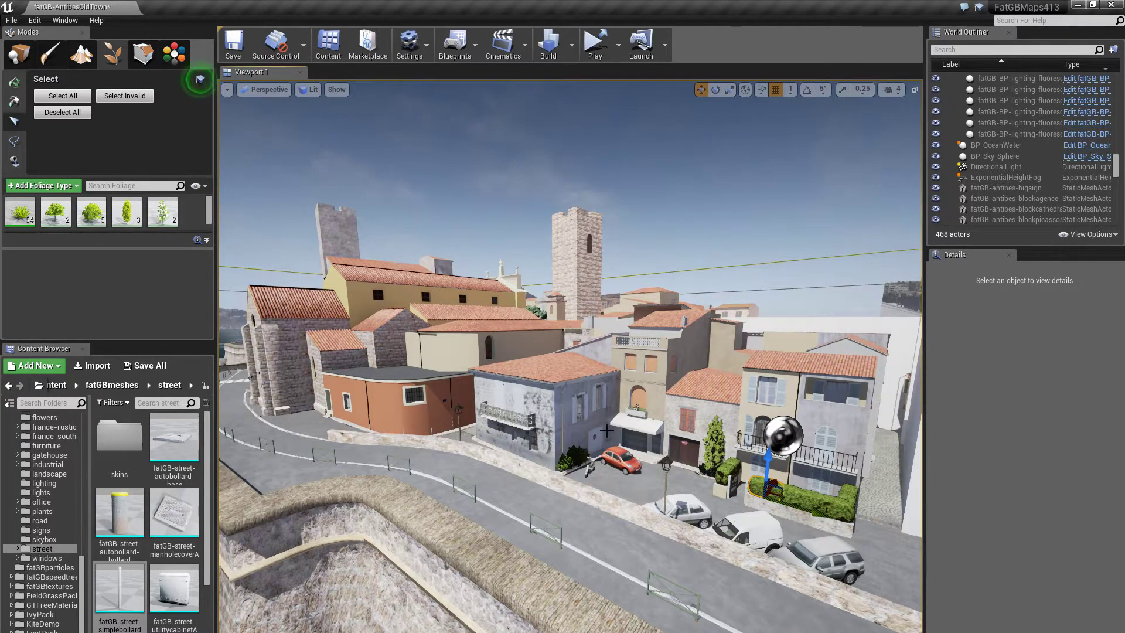
{"action": "mouse_move", "coordinate": [647, 483]}
{"action": "right_mouse_down"}
{"action": "mouse_move", "coordinate": [616, 484]}
{"action": "mouse_move", "coordinate": [640, 479]}
{"action": "right_mouse_up"}
{"action": "key", "text": "s"}
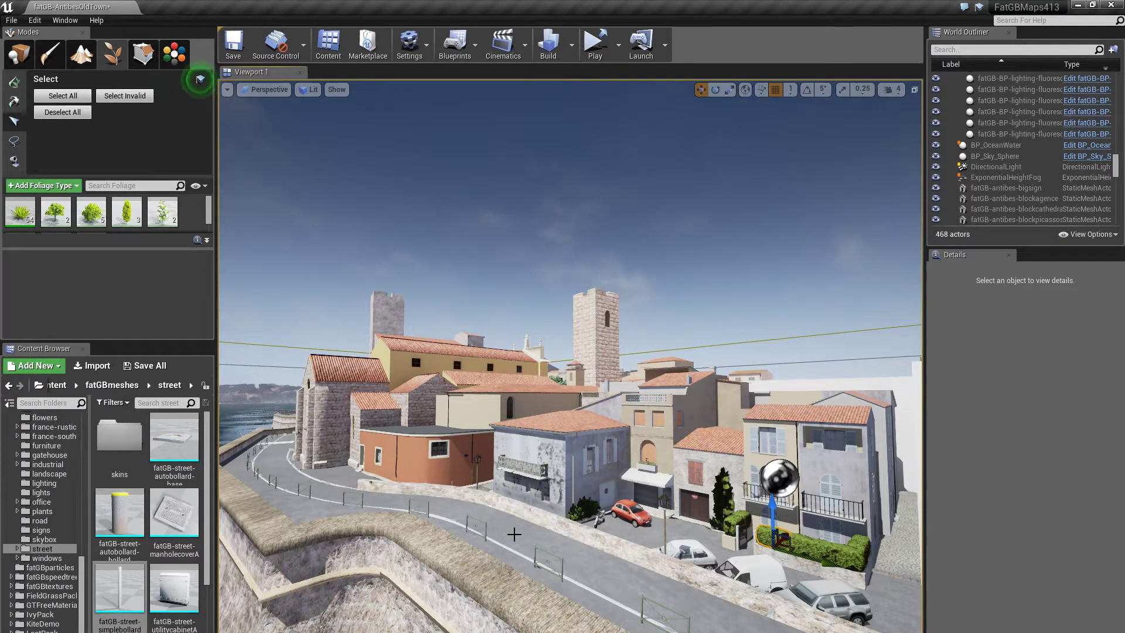
{"action": "mouse_move", "coordinate": [516, 534]}
{"action": "right_mouse_down"}
{"action": "mouse_move", "coordinate": [410, 532]}
{"action": "mouse_move", "coordinate": [527, 527]}
{"action": "mouse_move", "coordinate": [499, 535]}
{"action": "right_mouse_up"}
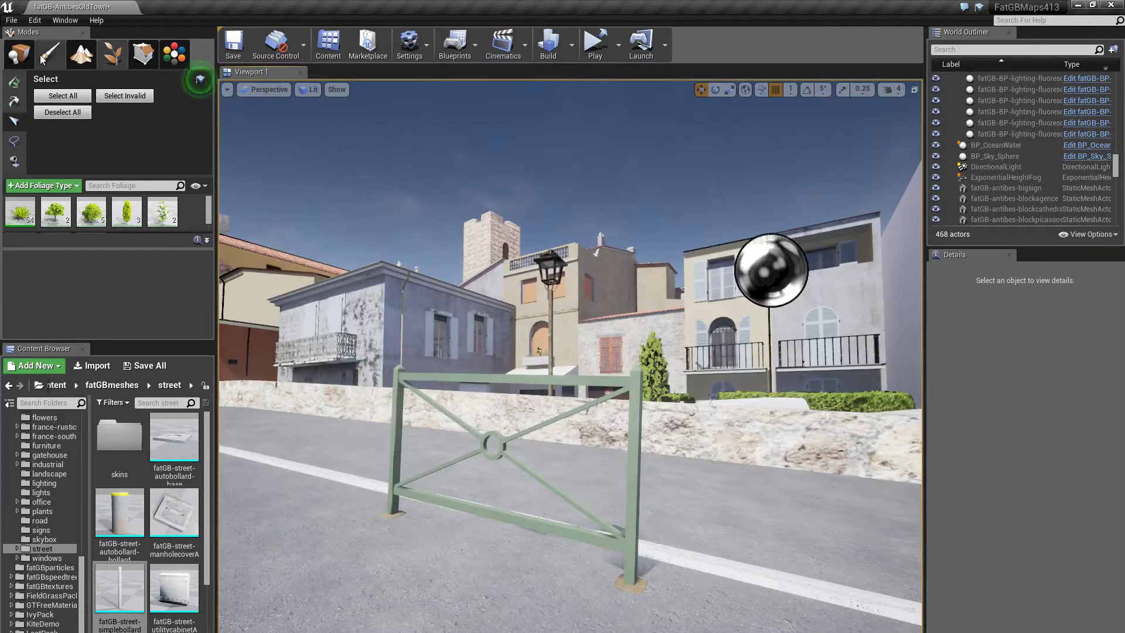
- Browse to the railing's fatGB-antibes-metalbarrier mesh, open it, and maximize the Static Mesh Editor
{"action": "left_click", "coordinate": [20, 54]}
{"action": "right_click", "coordinate": [471, 381]}
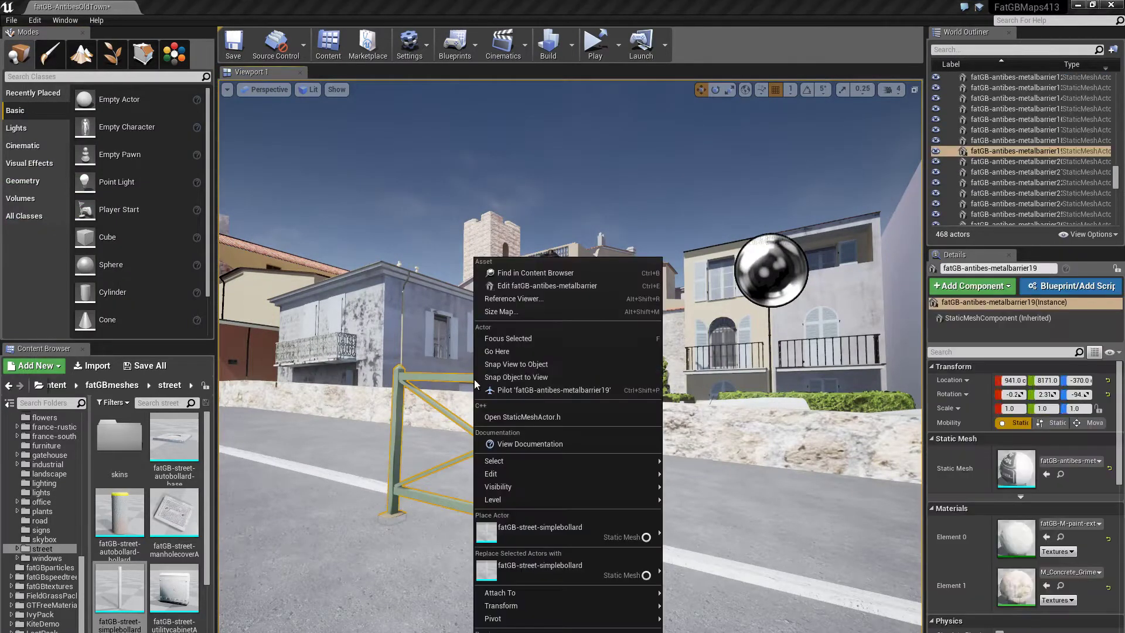
{"action": "left_click", "coordinate": [539, 283]}
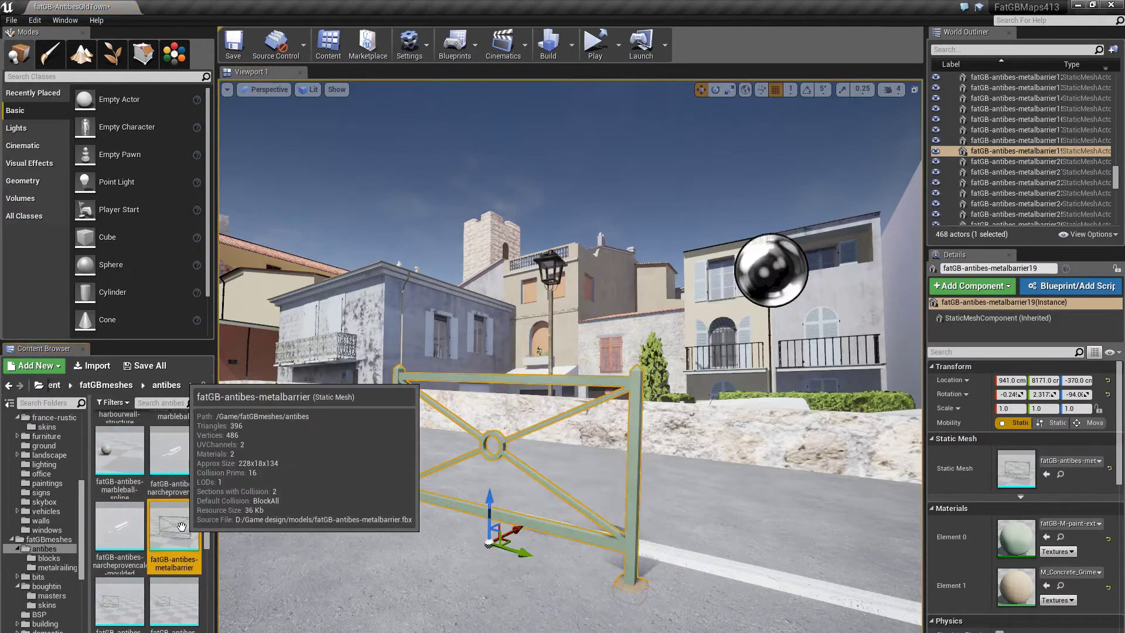
{"action": "key", "text": "ctrl+e"}
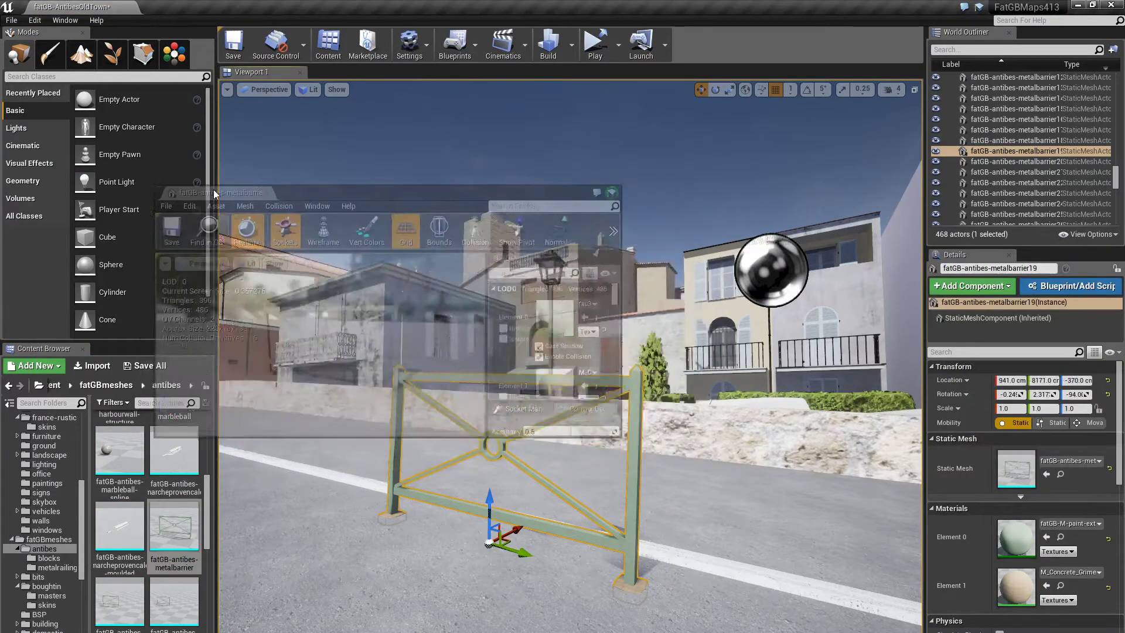
{"action": "double_click", "coordinate": [501, 107]}
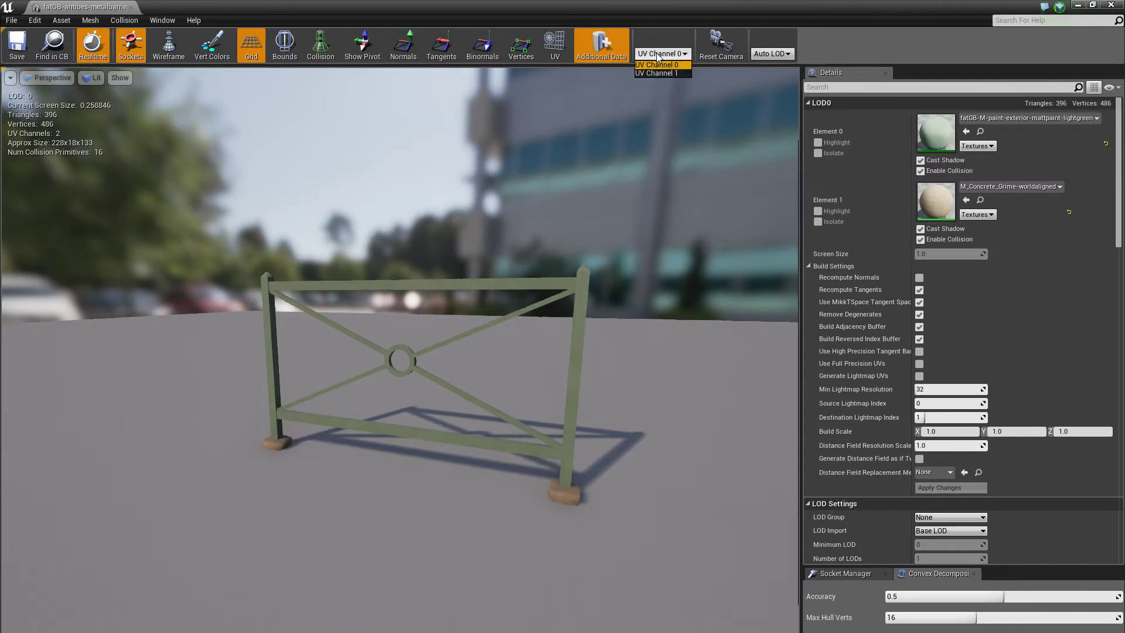
- Show the barrier's UV channel 1 layout, orbit to inspect it, hide it, and close the editor
{"action": "left_click", "coordinate": [656, 73]}
{"action": "left_click", "coordinate": [555, 46]}
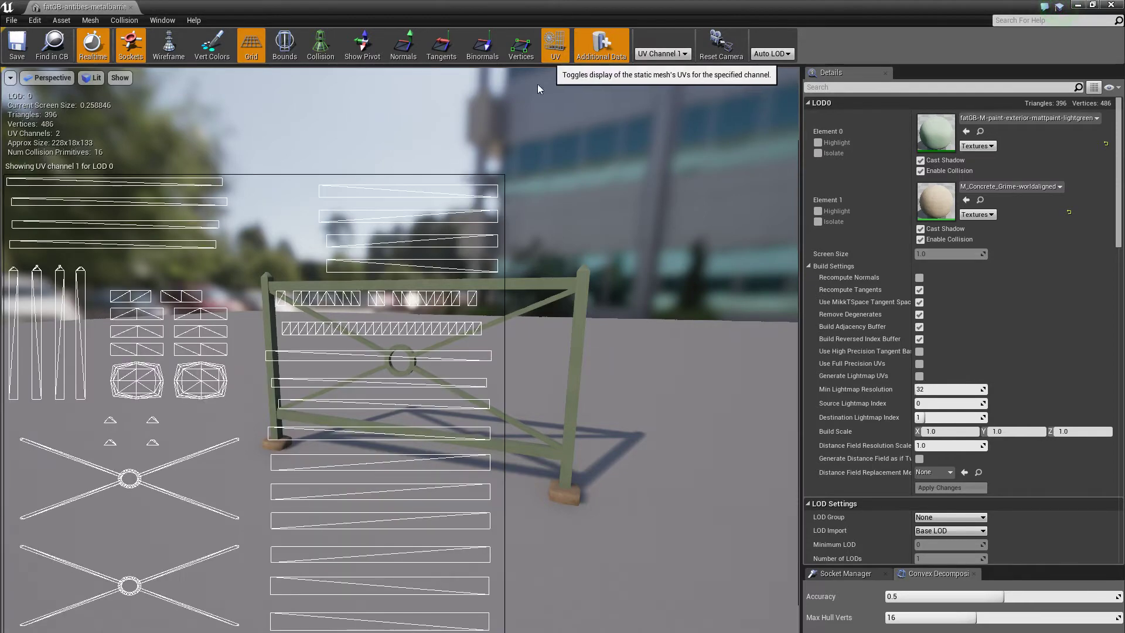
{"action": "left_click_drag", "start_coordinate": [402, 363], "coordinate": [614, 304]}
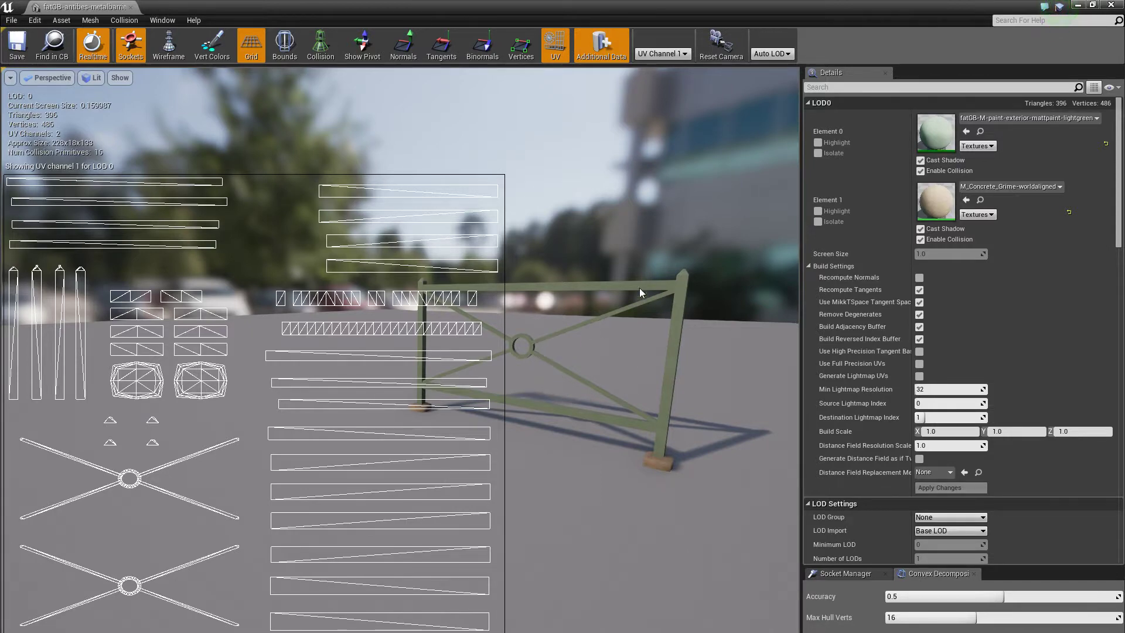
{"action": "left_click", "coordinate": [555, 51]}
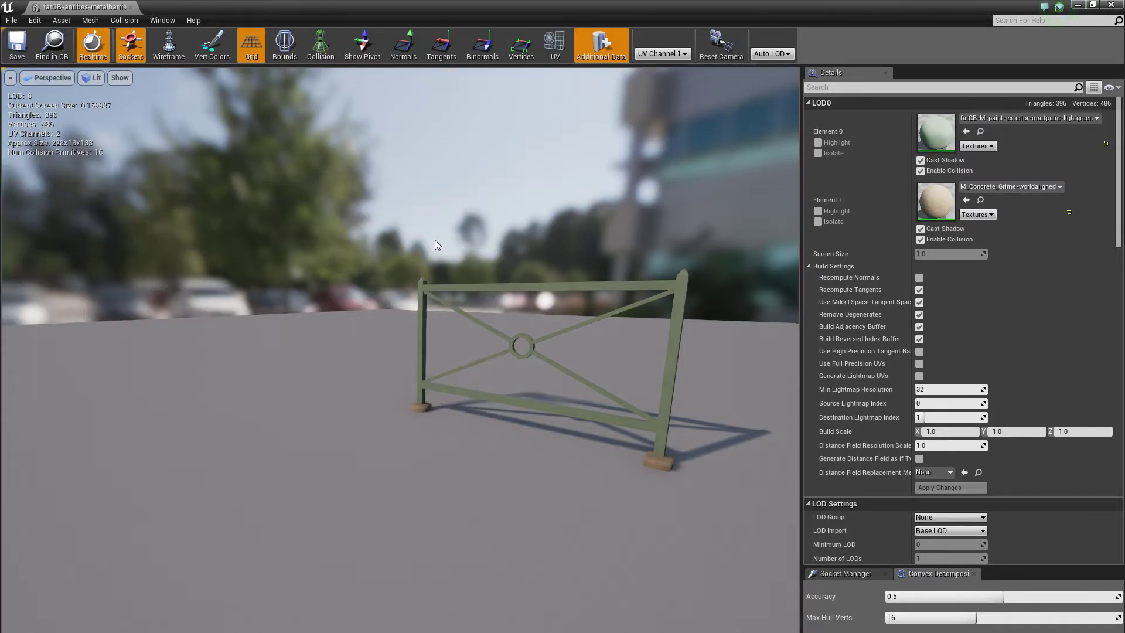
{"action": "left_click", "coordinate": [131, 8]}
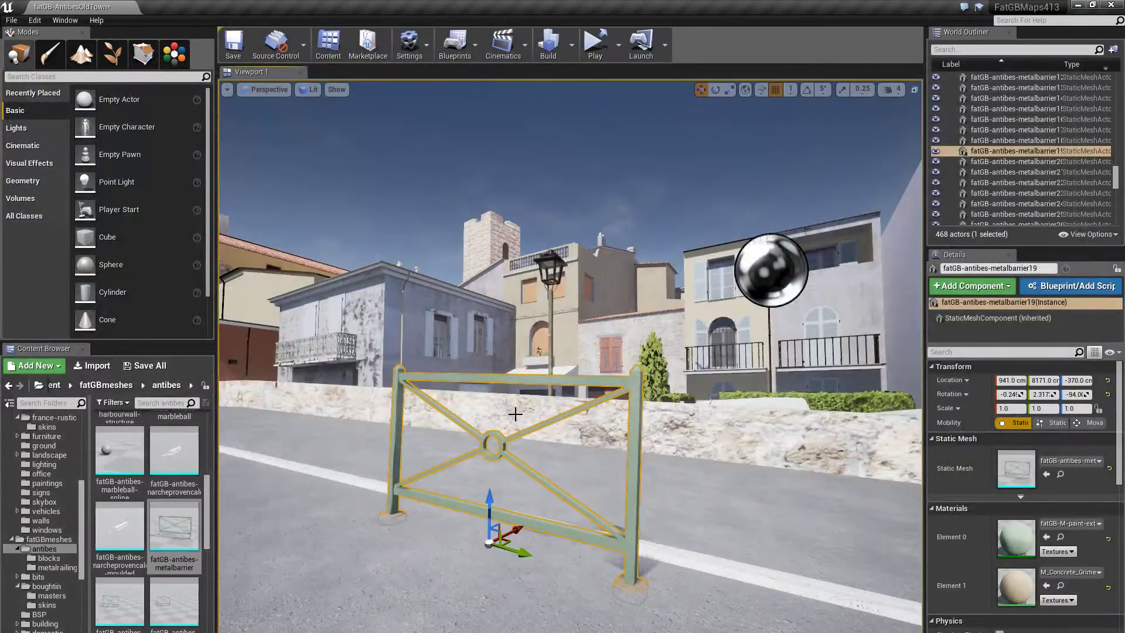
- Fly along the seafront road until barrier19 is seen edge-on beside the harbour wall
{"action": "right_click_drag", "start_coordinate": [516, 415], "coordinate": [456, 412]}
{"action": "key", "text": "e"}
{"action": "key", "text": "s"}
{"action": "mouse_move", "coordinate": [562, 395]}
{"action": "right_mouse_down"}
{"action": "mouse_move", "coordinate": [548, 396]}
{"action": "mouse_move", "coordinate": [574, 383]}
{"action": "mouse_move", "coordinate": [579, 394]}
{"action": "mouse_move", "coordinate": [560, 377]}
{"action": "right_mouse_up"}
{"action": "key", "text": "d"}
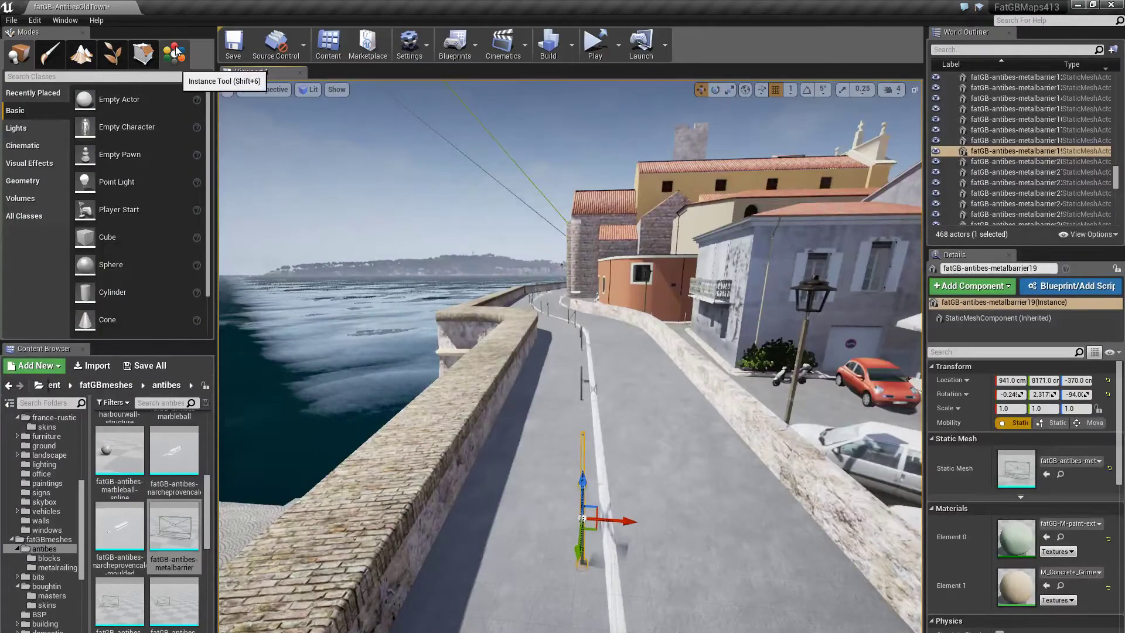
- Set the Instance Tool selection criterion to Same Actor as Selected, then return to Place mode
{"action": "left_click", "coordinate": [176, 52]}
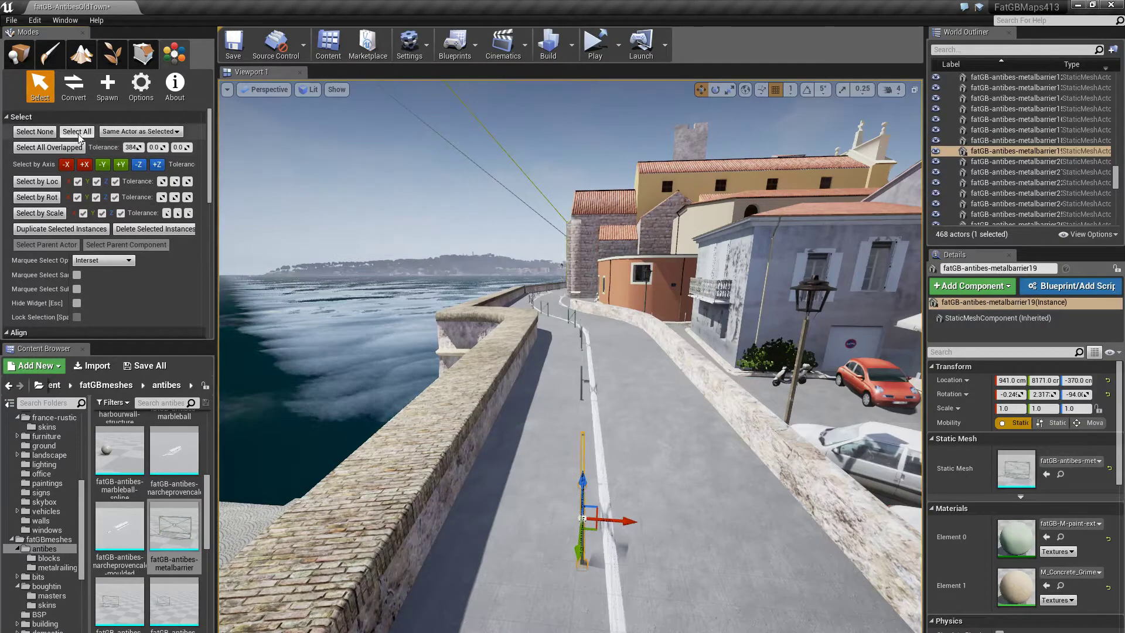
{"action": "left_click", "coordinate": [115, 132]}
{"action": "left_click", "coordinate": [135, 142]}
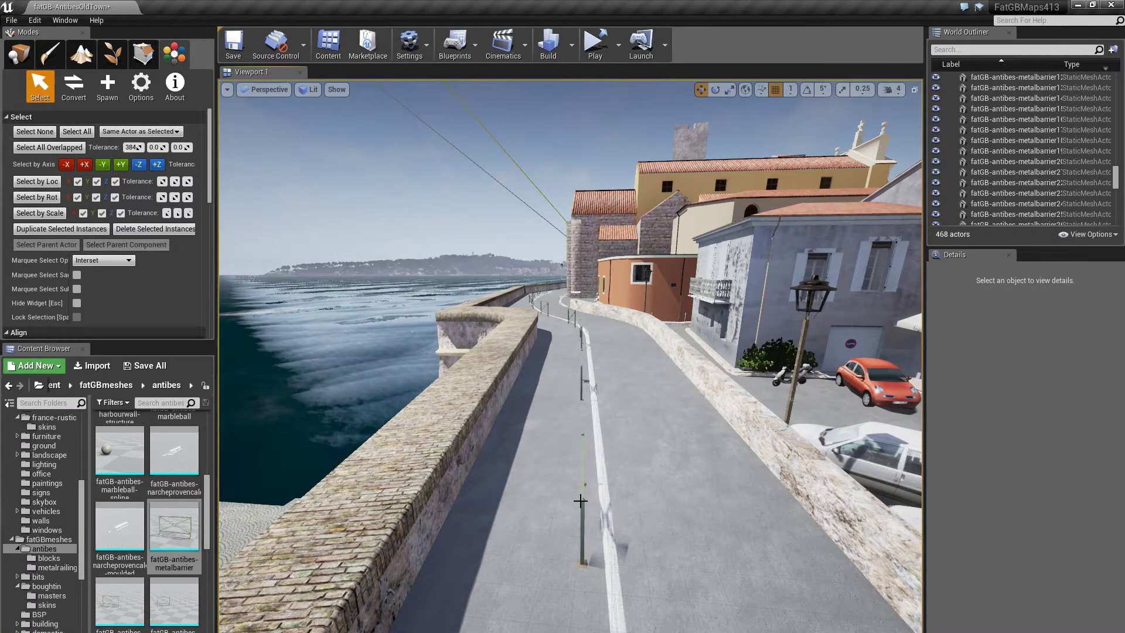
{"action": "left_click", "coordinate": [19, 53]}
- Select the metal barrier, then the harbour wall, and frame the wall with F
{"action": "left_click", "coordinate": [580, 490]}
{"action": "mouse_move", "coordinate": [540, 468]}
{"action": "right_mouse_down"}
{"action": "mouse_move", "coordinate": [639, 472]}
{"action": "mouse_move", "coordinate": [540, 467]}
{"action": "right_mouse_up"}
{"action": "left_click", "coordinate": [545, 472]}
{"action": "key", "text": "f"}
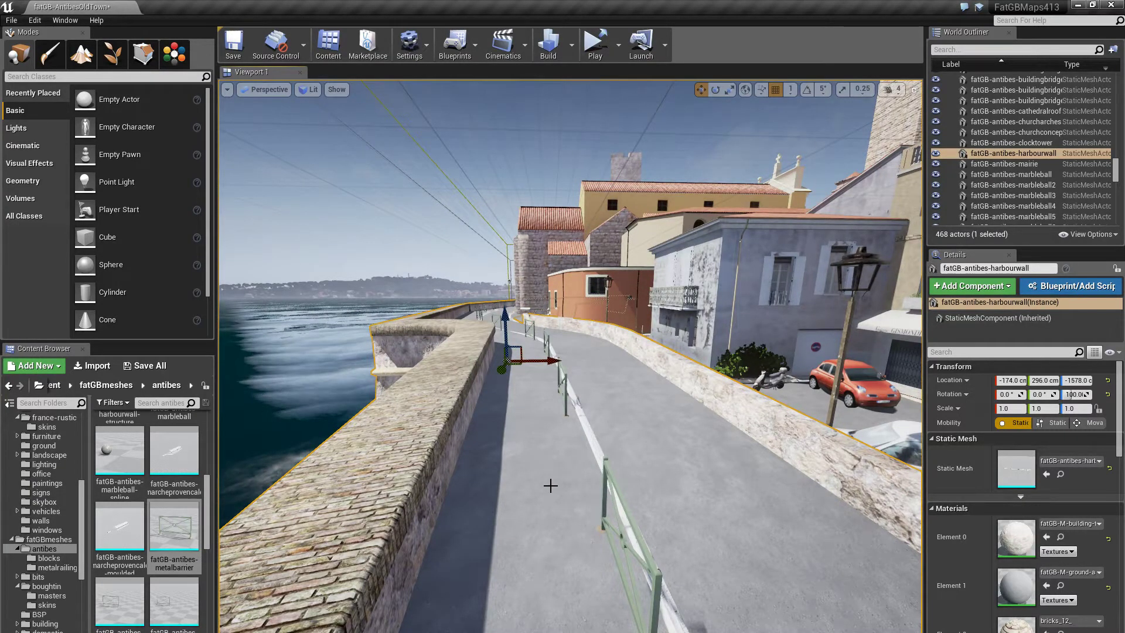
- Fly along the road past the grey building and street lamp, then rise above the rooftops
{"action": "left_click_drag", "start_coordinate": [552, 483], "coordinate": [790, 331]}
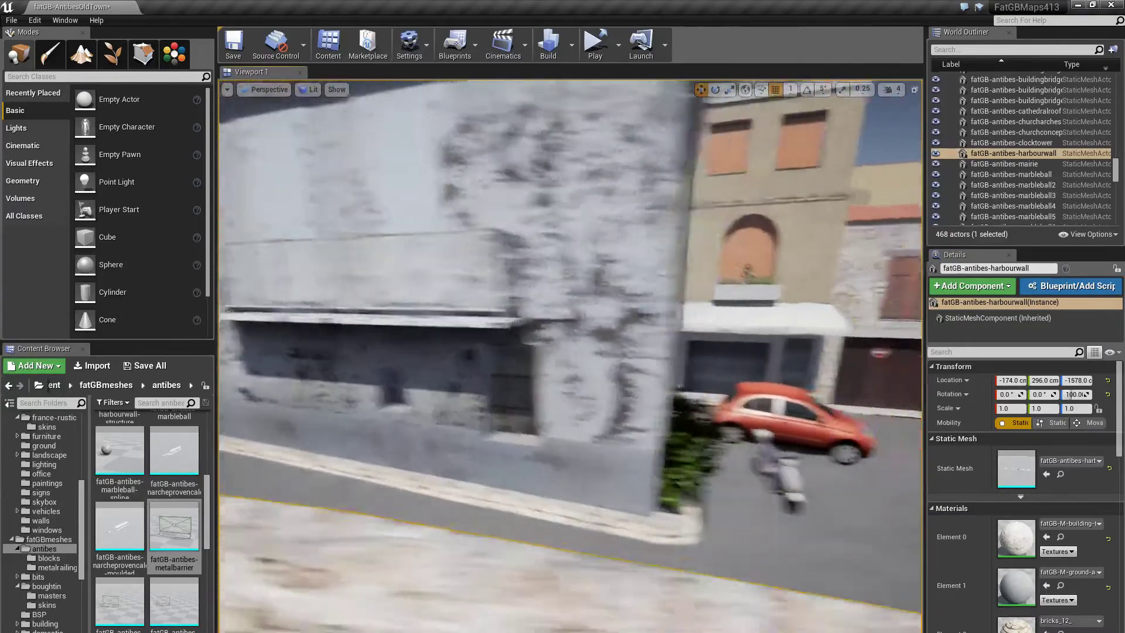
{"action": "right_click_drag", "start_coordinate": [570, 356], "coordinate": [572, 321]}
{"action": "right_click_drag", "start_coordinate": [570, 356], "coordinate": [489, 351]}
{"action": "key", "text": "s"}
{"action": "key", "text": "w"}
{"action": "key", "text": "s"}
{"action": "key", "text": "s"}
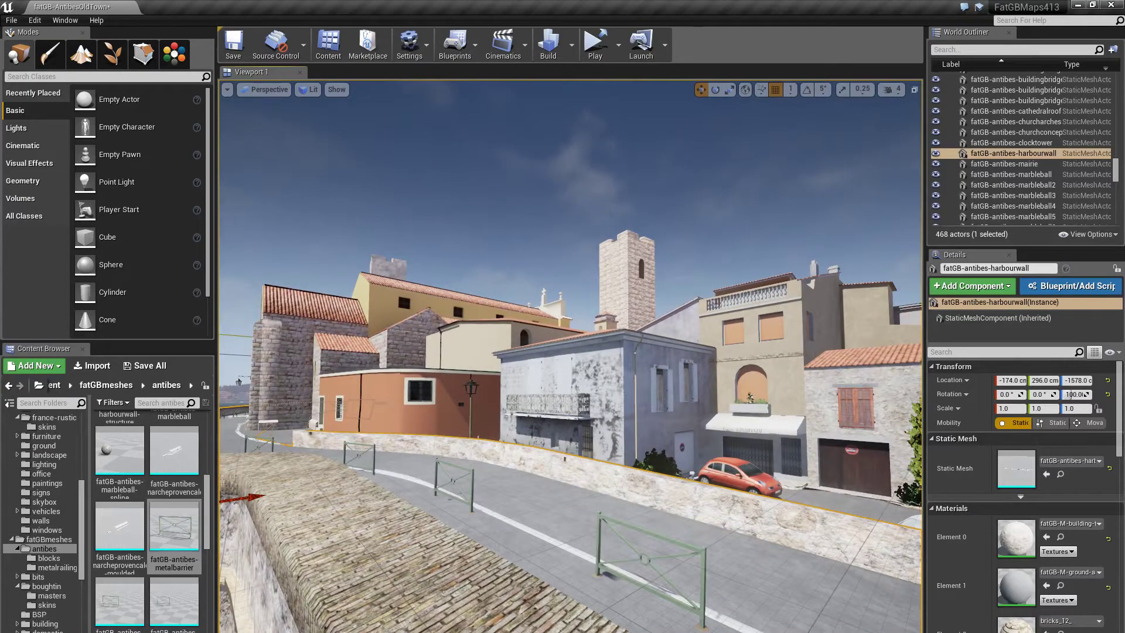
{"action": "right_click_drag", "start_coordinate": [490, 351], "coordinate": [615, 413]}
{"action": "key", "text": "e"}
- Select the white minivan, grey Yukon and red Citroën Saxo in turn, then the ground, and fly low into the lane
{"action": "left_click", "coordinate": [739, 346]}
{"action": "left_click", "coordinate": [733, 340]}
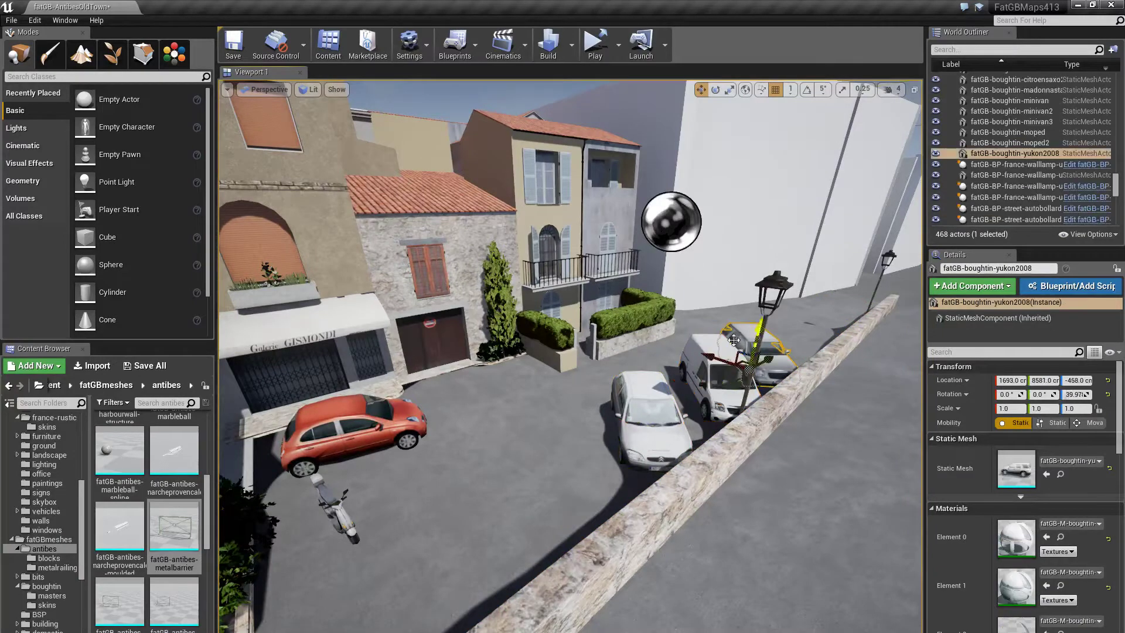
{"action": "left_click", "coordinate": [359, 415]}
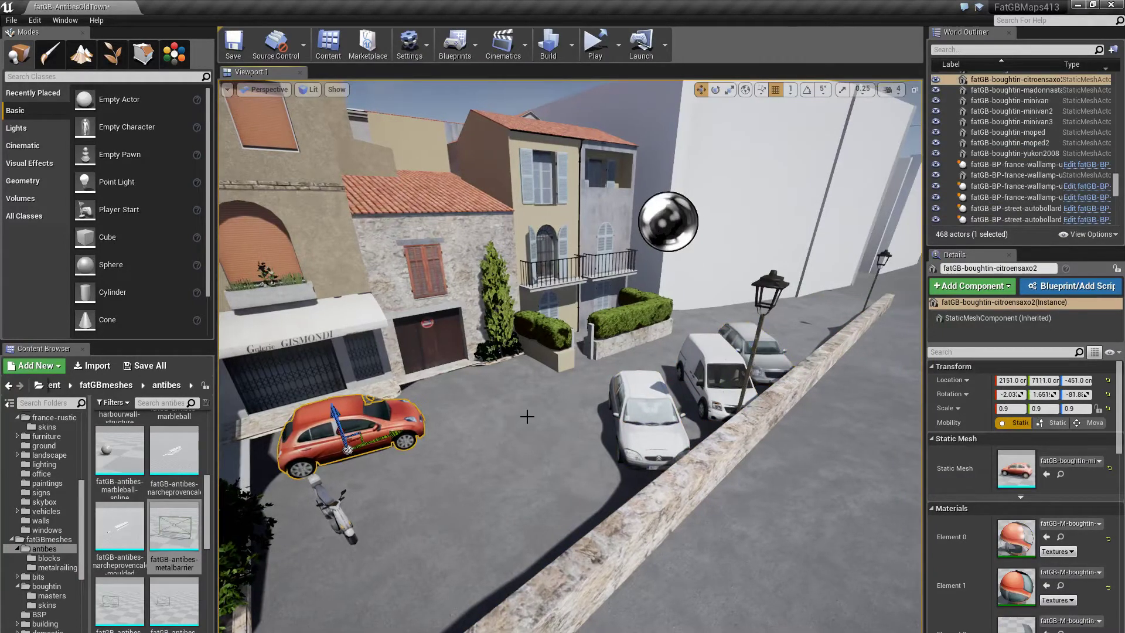
{"action": "left_click", "coordinate": [527, 417]}
{"action": "mouse_move", "coordinate": [487, 417]}
{"action": "right_mouse_down"}
{"action": "mouse_move", "coordinate": [478, 393]}
{"action": "mouse_move", "coordinate": [495, 414]}
{"action": "right_mouse_up"}
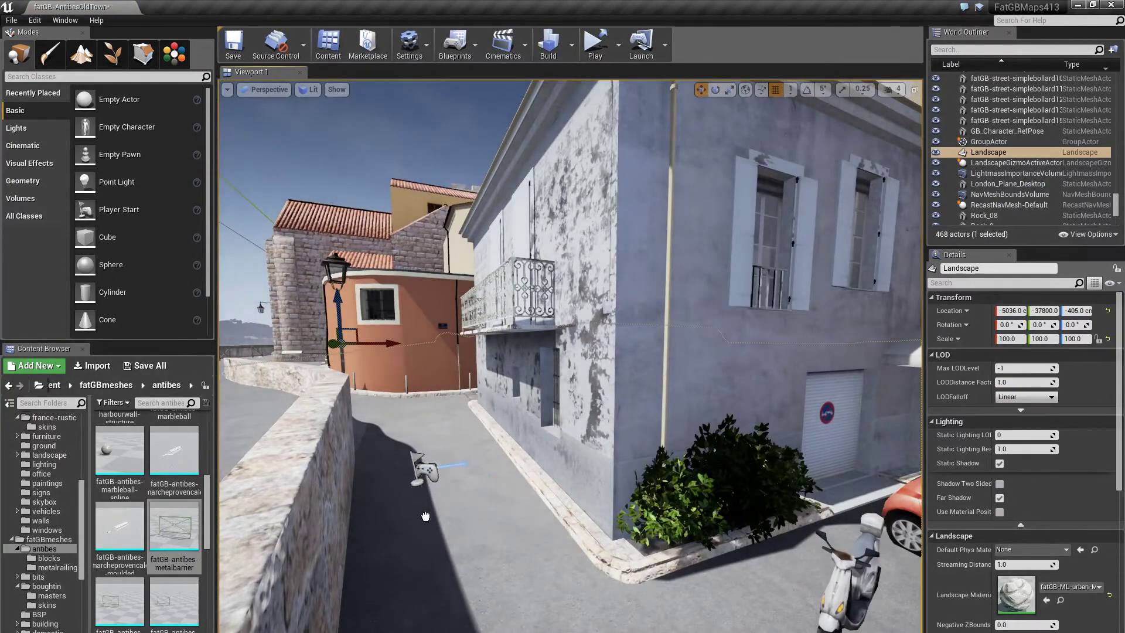
- Drop a Player Start into the street, undo it, and fly along the street toward the church
{"action": "left_click_drag", "start_coordinate": [498, 627], "coordinate": [499, 624]}
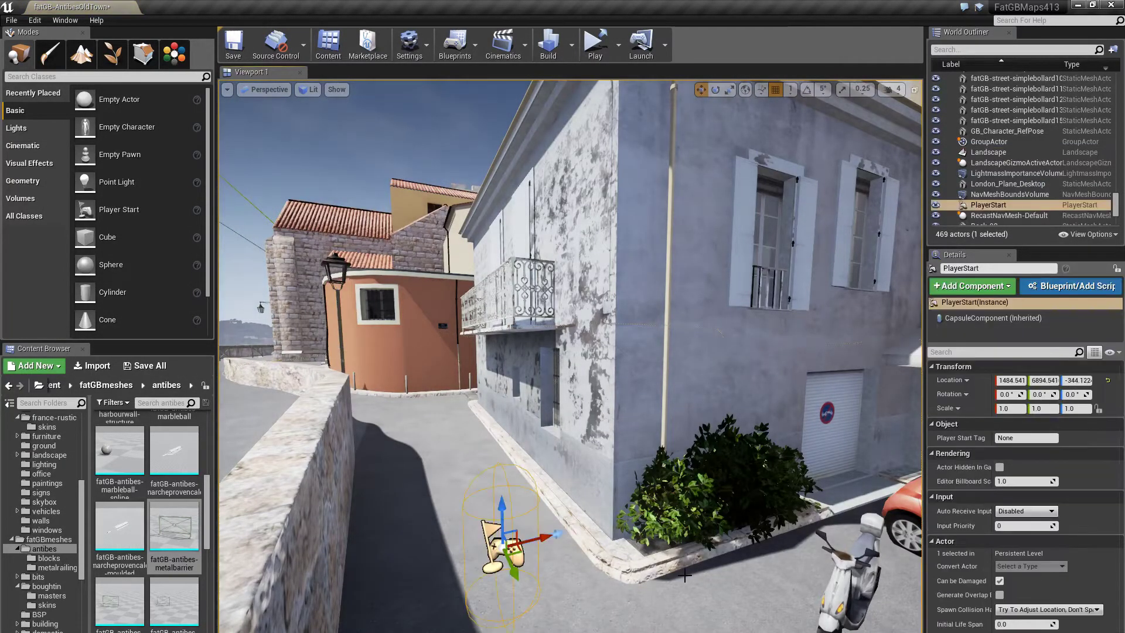
{"action": "key", "text": "ctrl+z"}
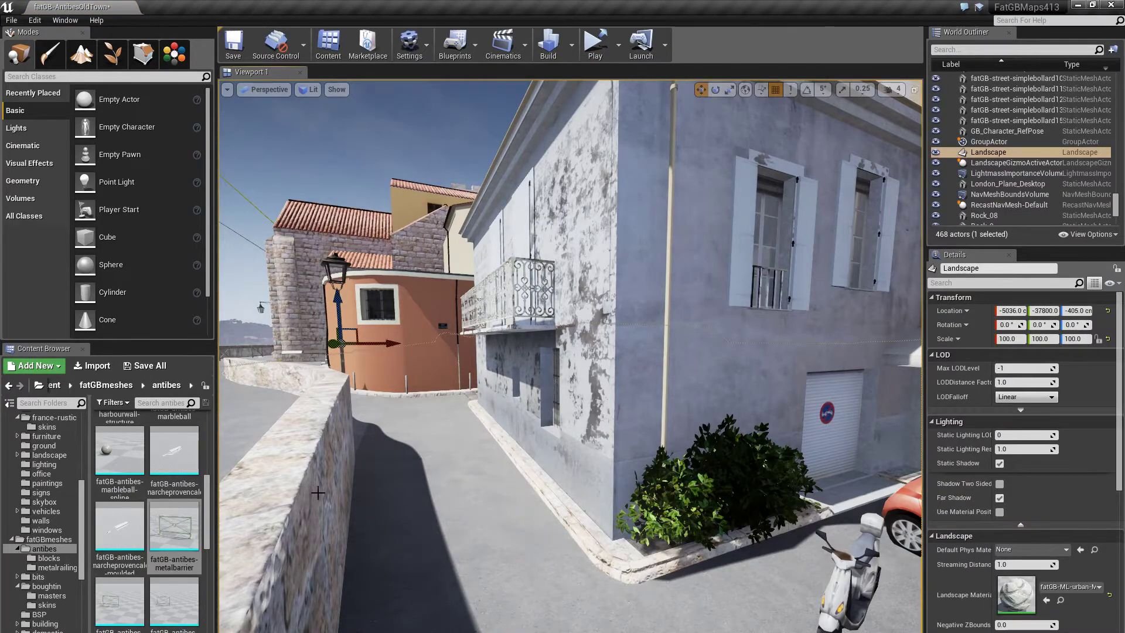
{"action": "right_click_drag", "start_coordinate": [563, 375], "coordinate": [519, 355]}
{"action": "right_click_drag", "start_coordinate": [438, 355], "coordinate": [436, 375]}
{"action": "left_click", "coordinate": [431, 387]}
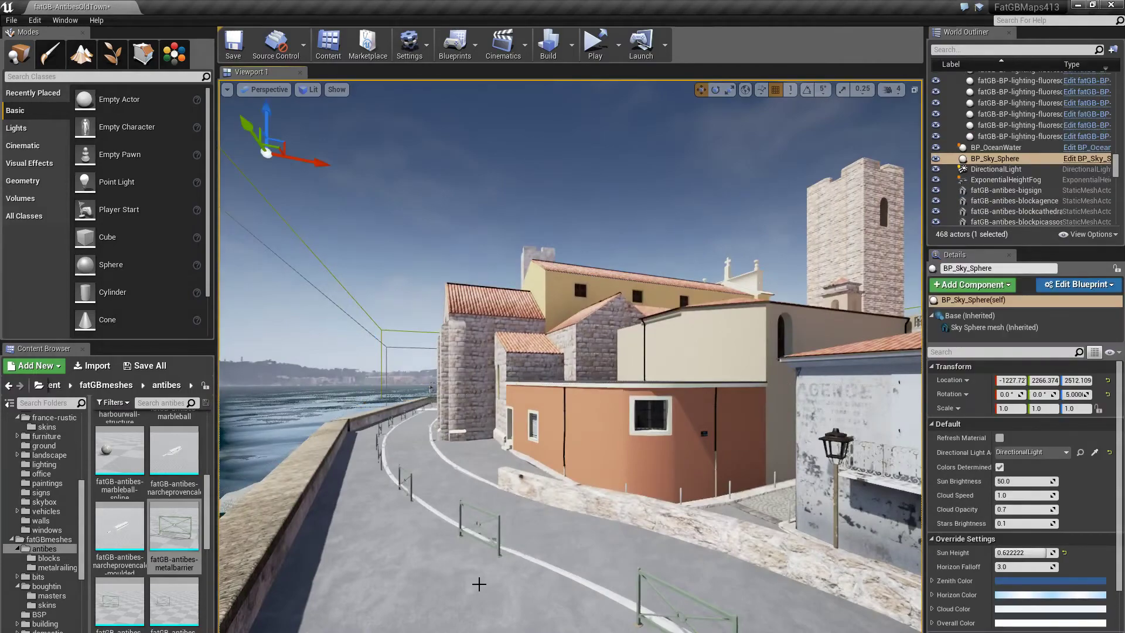
- Fly around the parked silver Yukon SUV, over its roof to its rear, and select it
{"action": "right_click_drag", "start_coordinate": [477, 583], "coordinate": [593, 477]}
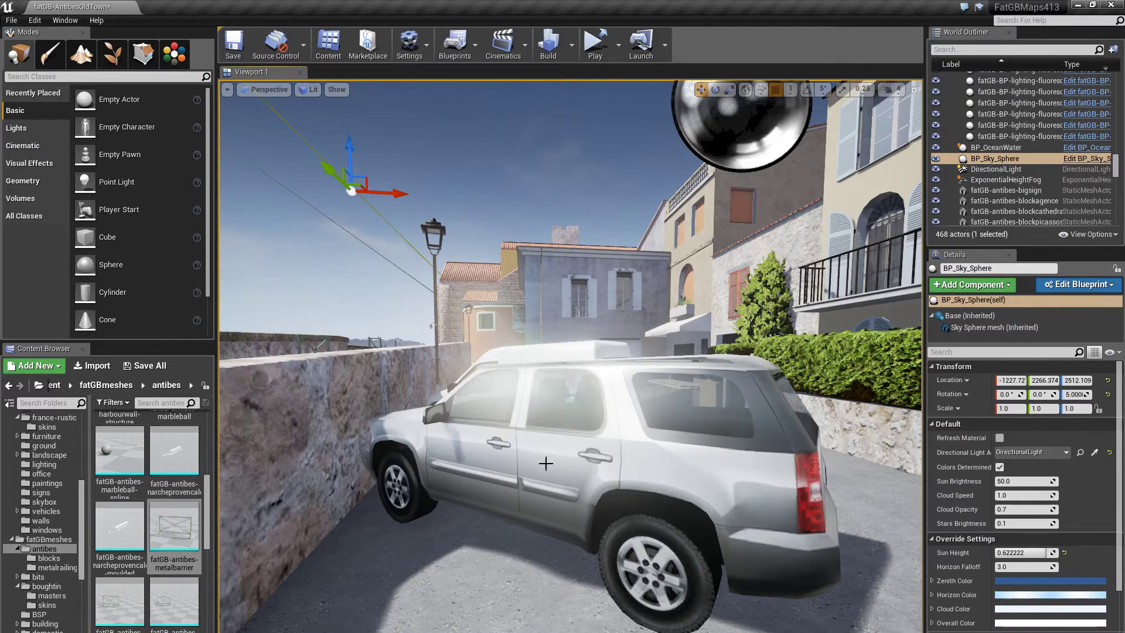
{"action": "key", "text": "w"}
{"action": "right_click_drag", "start_coordinate": [546, 462], "coordinate": [561, 500]}
{"action": "right_click_drag", "start_coordinate": [605, 333], "coordinate": [603, 442]}
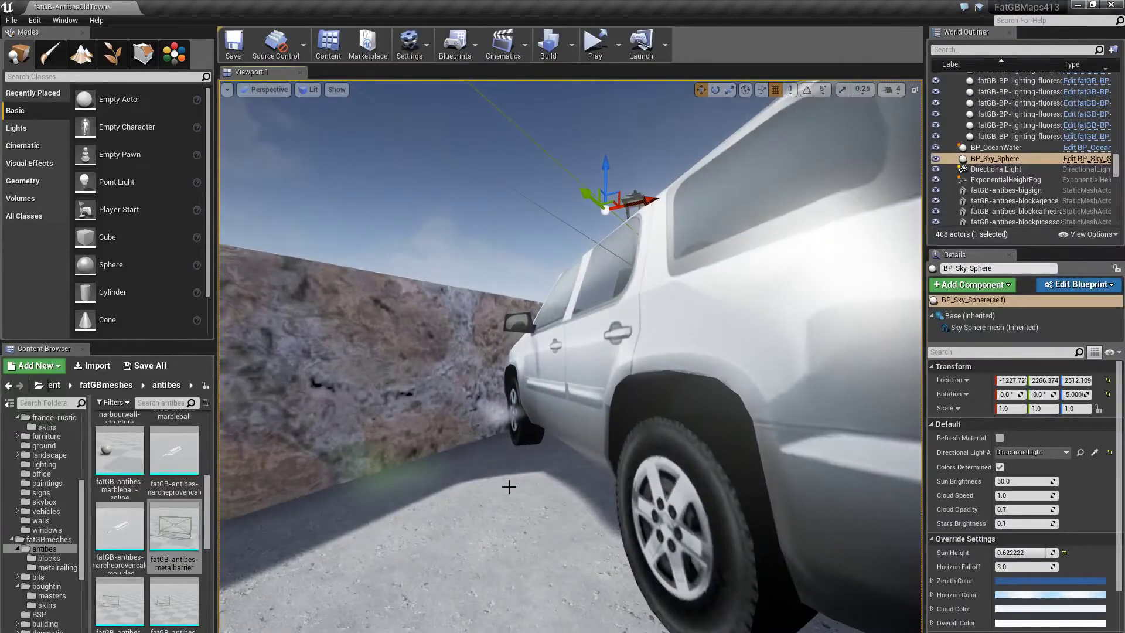
{"action": "right_click_drag", "start_coordinate": [509, 486], "coordinate": [525, 481]}
{"action": "left_click", "coordinate": [582, 417]}
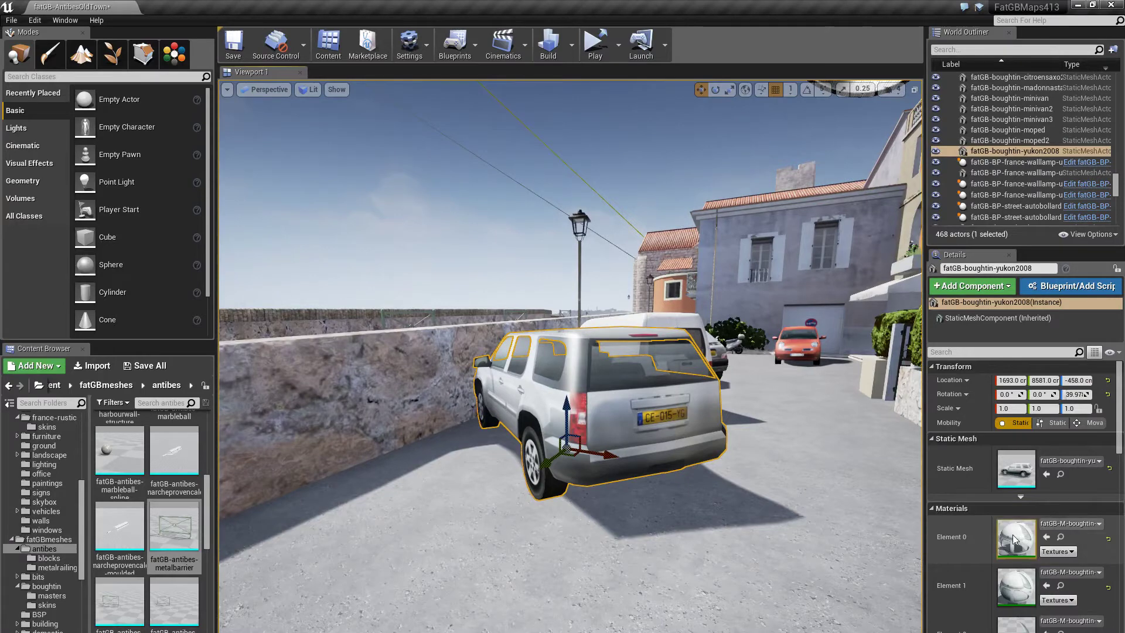
- Browse the Content Browser to the fatGBmeshes > boughtin > masters materials
{"action": "scroll", "coordinate": [66, 554], "scroll_direction": "down", "scroll_amount": 3}
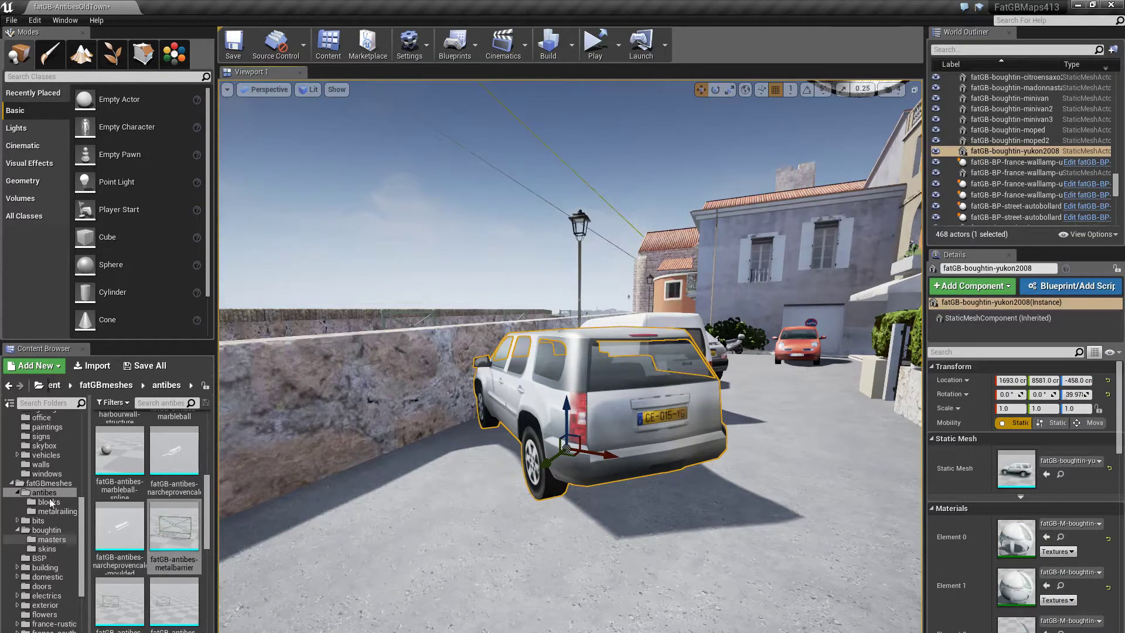
{"action": "scroll", "coordinate": [49, 485], "scroll_direction": "up", "scroll_amount": 10}
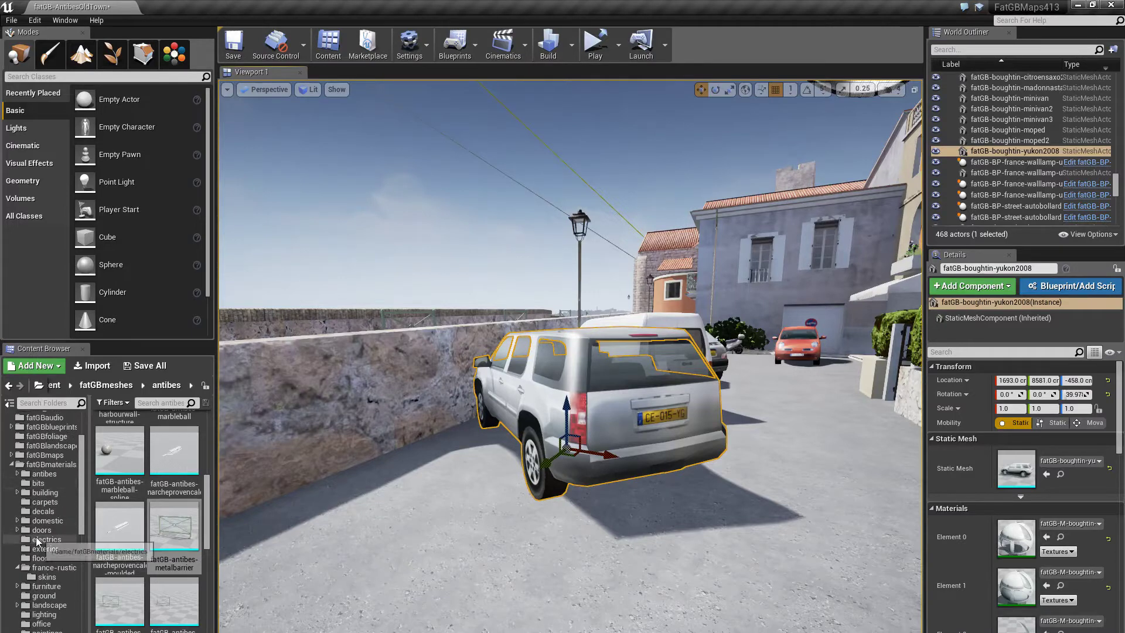
{"action": "scroll", "coordinate": [50, 557], "scroll_direction": "down", "scroll_amount": 3}
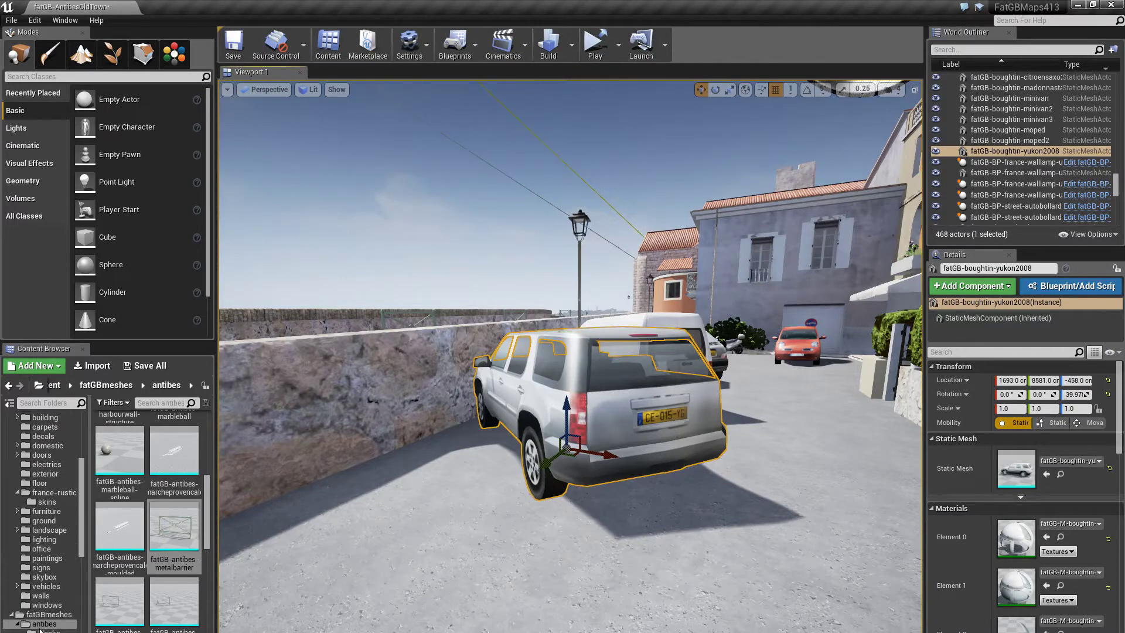
{"action": "scroll", "coordinate": [44, 510], "scroll_direction": "up", "scroll_amount": 1}
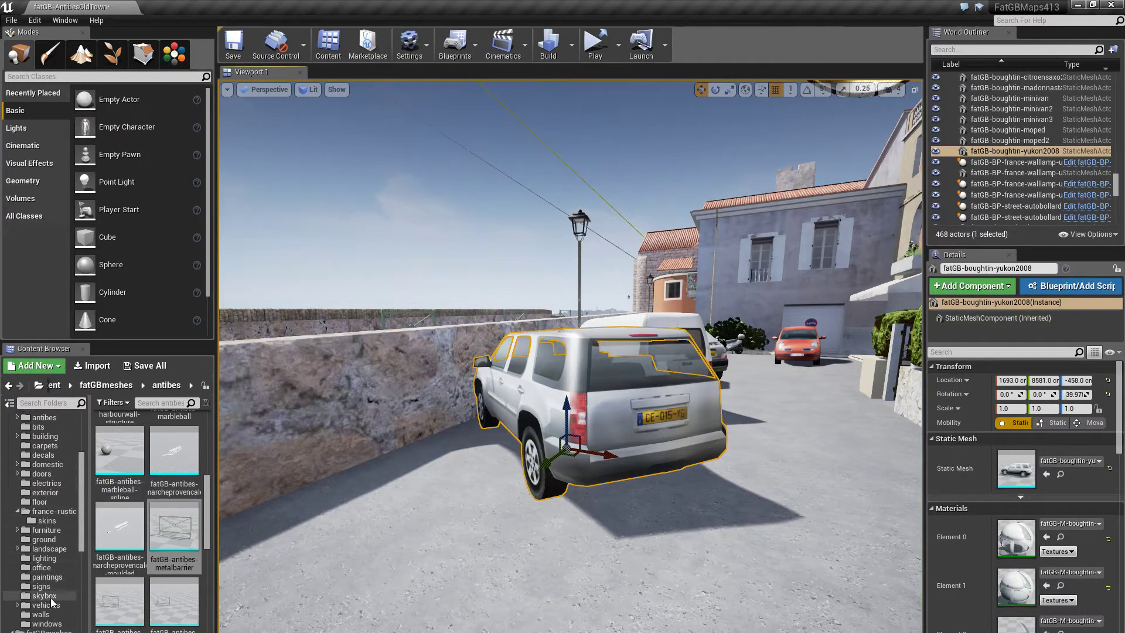
{"action": "scroll", "coordinate": [44, 551], "scroll_direction": "up", "scroll_amount": 1}
{"action": "scroll", "coordinate": [43, 482], "scroll_direction": "down", "scroll_amount": 6}
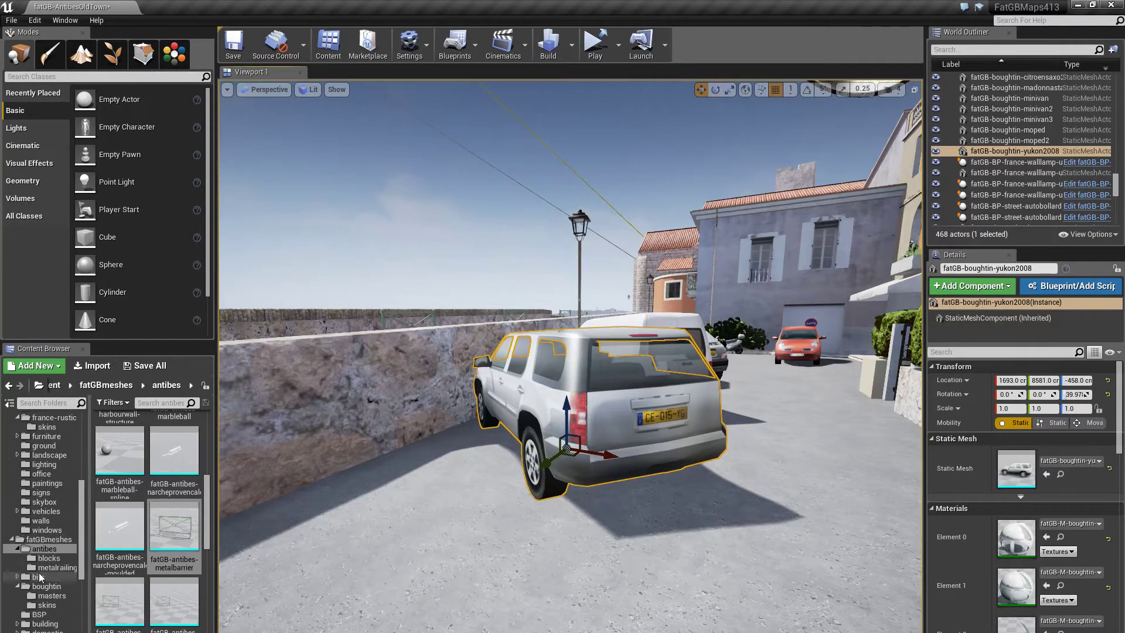
{"action": "left_click", "coordinate": [60, 598]}
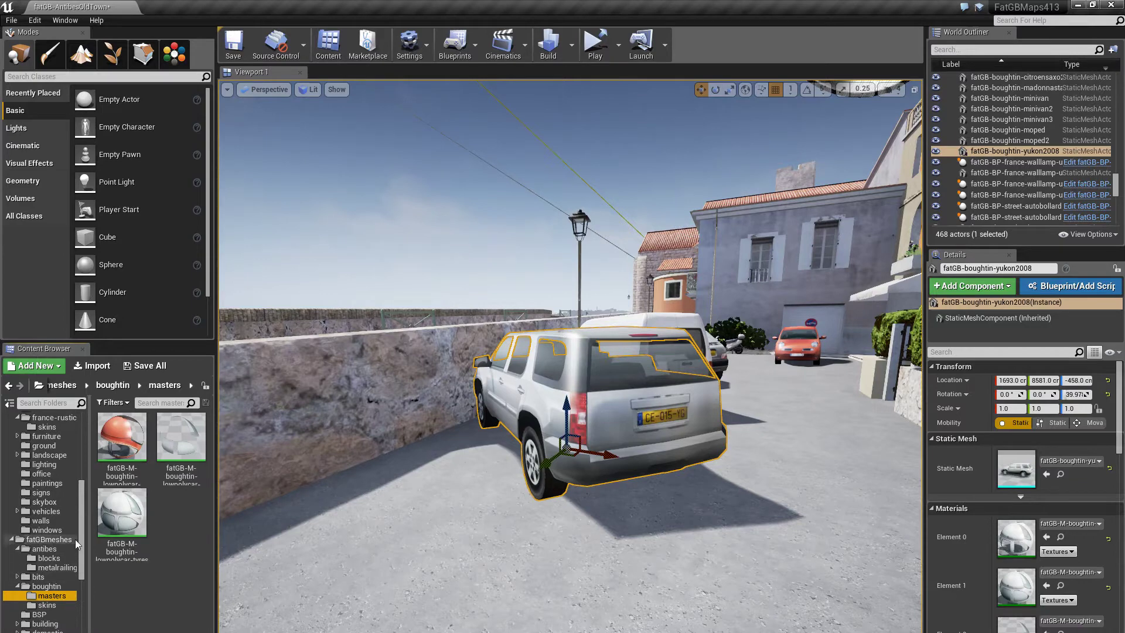
{"action": "mouse_move", "coordinate": [83, 539]}
{"action": "left_mouse_down"}
{"action": "mouse_move", "coordinate": [84, 463]}
{"action": "mouse_move", "coordinate": [80, 583]}
{"action": "mouse_move", "coordinate": [75, 548]}
{"action": "left_mouse_up"}
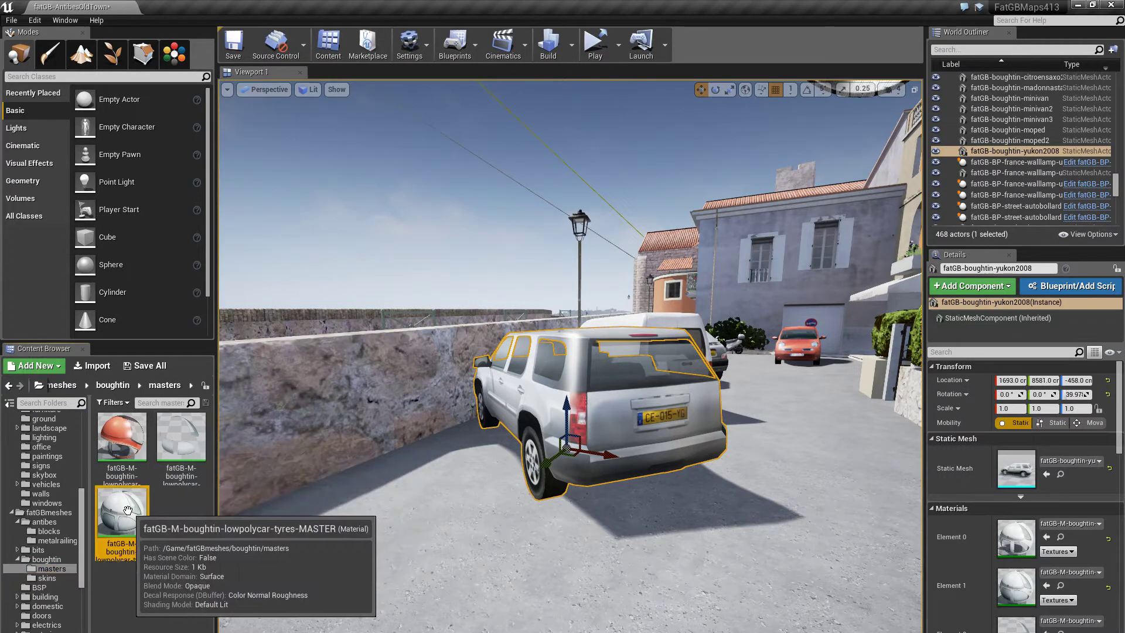
- Open the lowpolycar-body-MASTER car body material in the Material Editor
{"action": "left_click", "coordinate": [175, 447]}
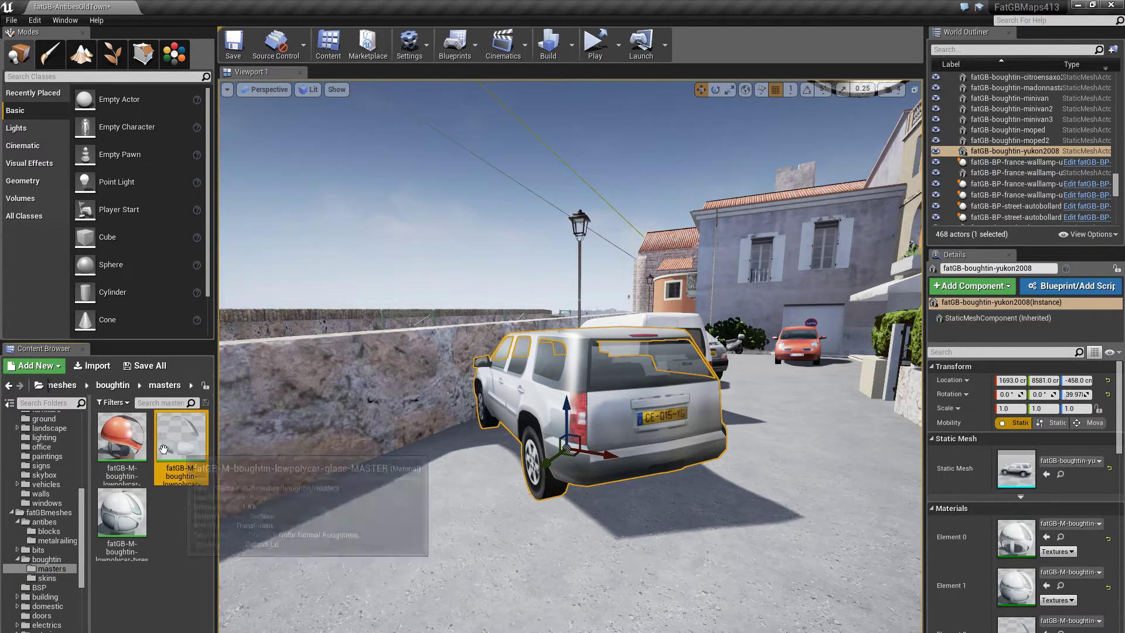
{"action": "left_click", "coordinate": [121, 443]}
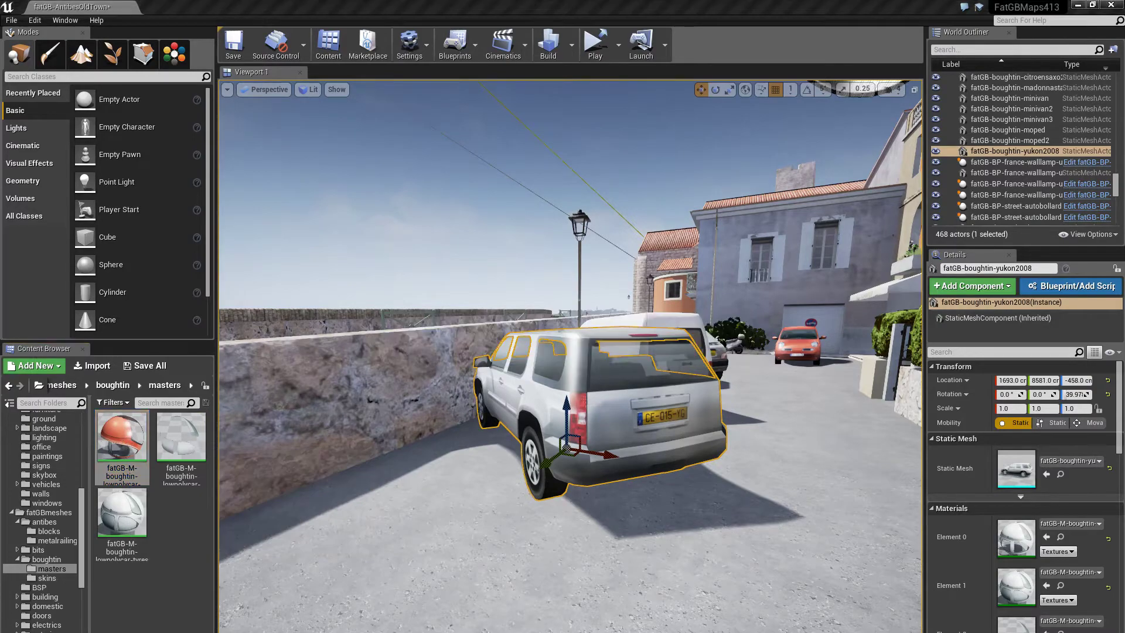
{"action": "double_click", "coordinate": [121, 443]}
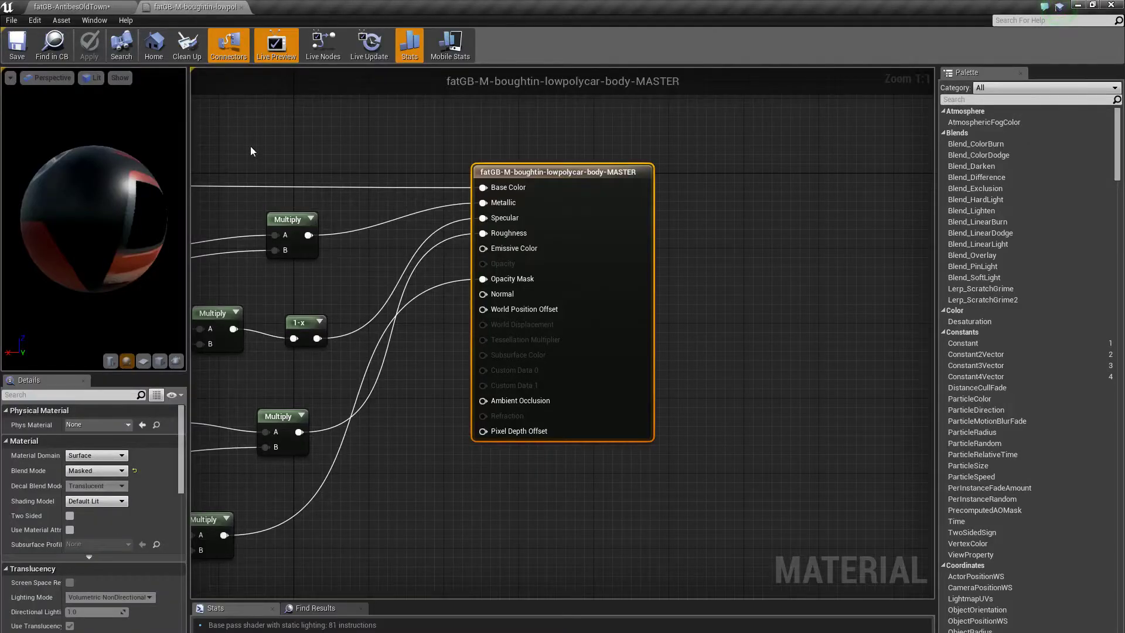
- Find the TexToUse parameter's texture and open Micra_2006_lowpoly_dif in the Texture Editor
{"action": "right_click_drag", "start_coordinate": [296, 296], "coordinate": [458, 316]}
{"action": "scroll", "coordinate": [567, 264], "scroll_direction": "down", "scroll_amount": 3}
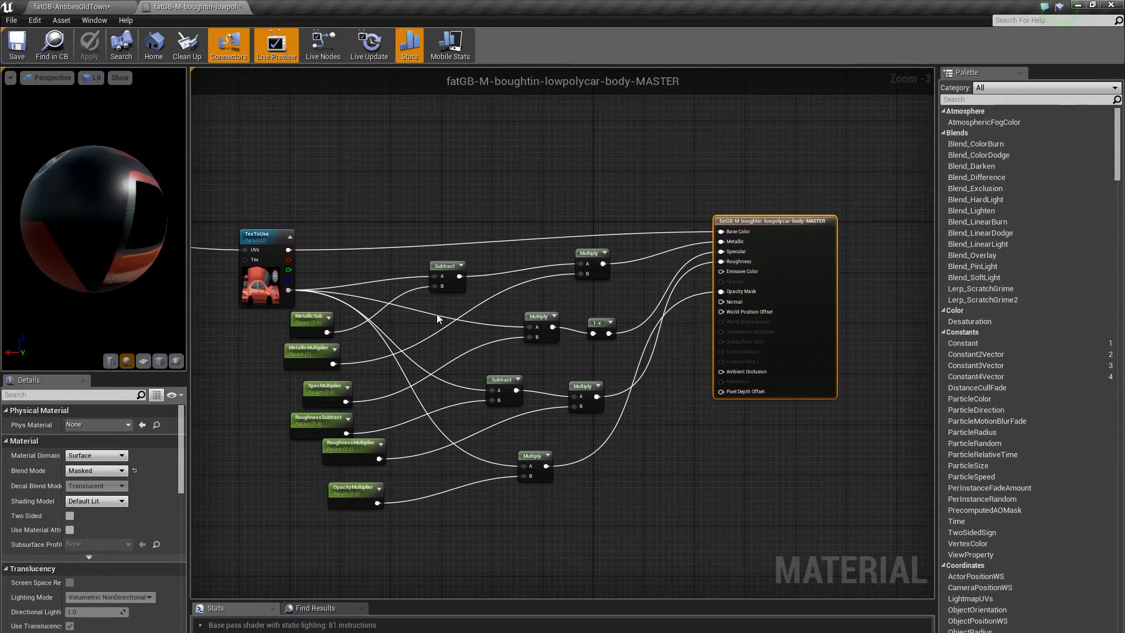
{"action": "left_click", "coordinate": [251, 298]}
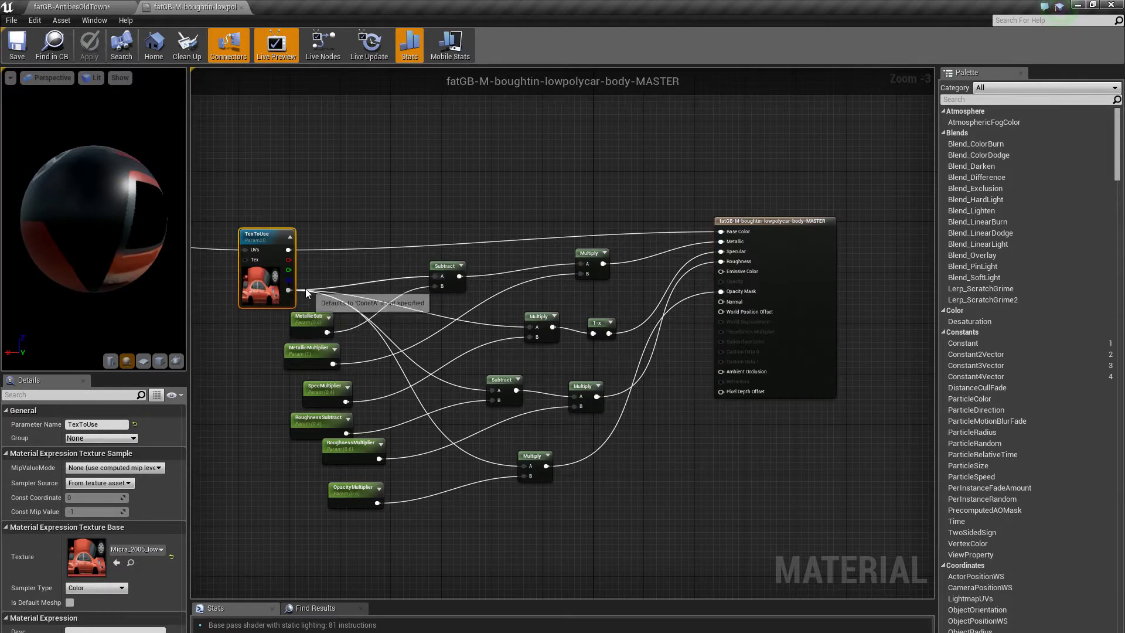
{"action": "left_click", "coordinate": [130, 563]}
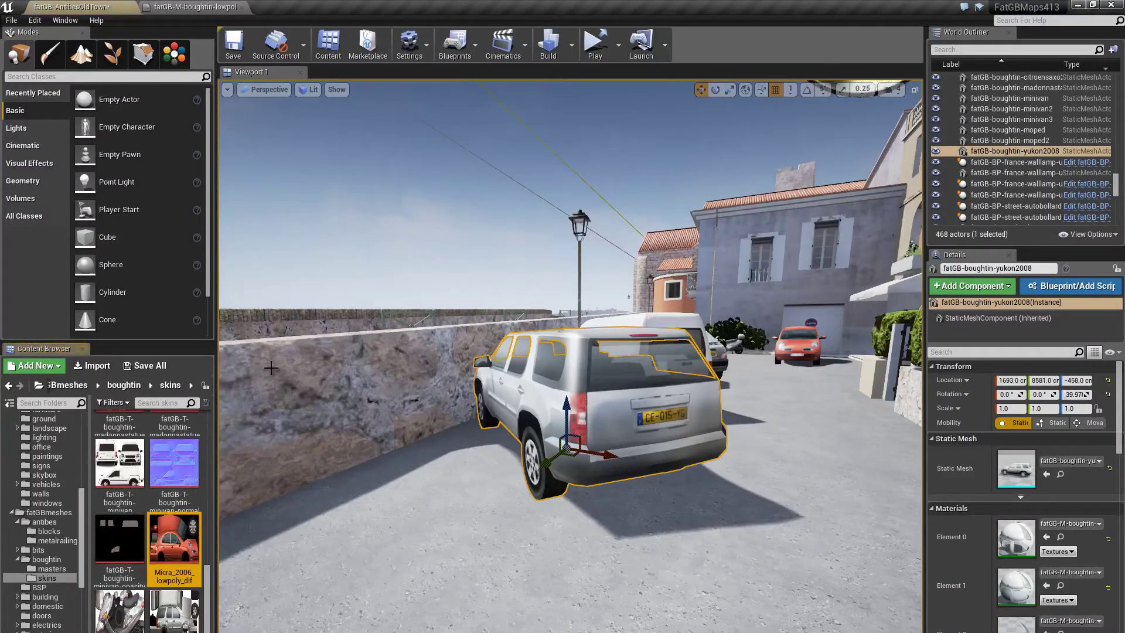
{"action": "double_click", "coordinate": [184, 539]}
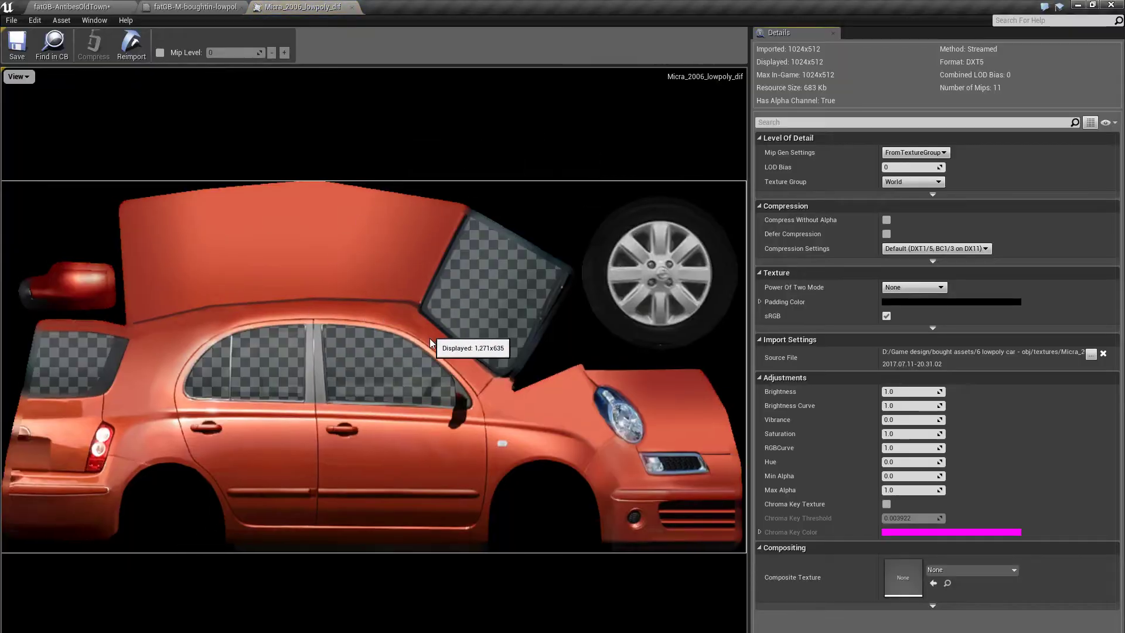
- Hide the Micra texture's blue, green and red channels to view its alpha window mask
{"action": "left_click", "coordinate": [17, 77]}
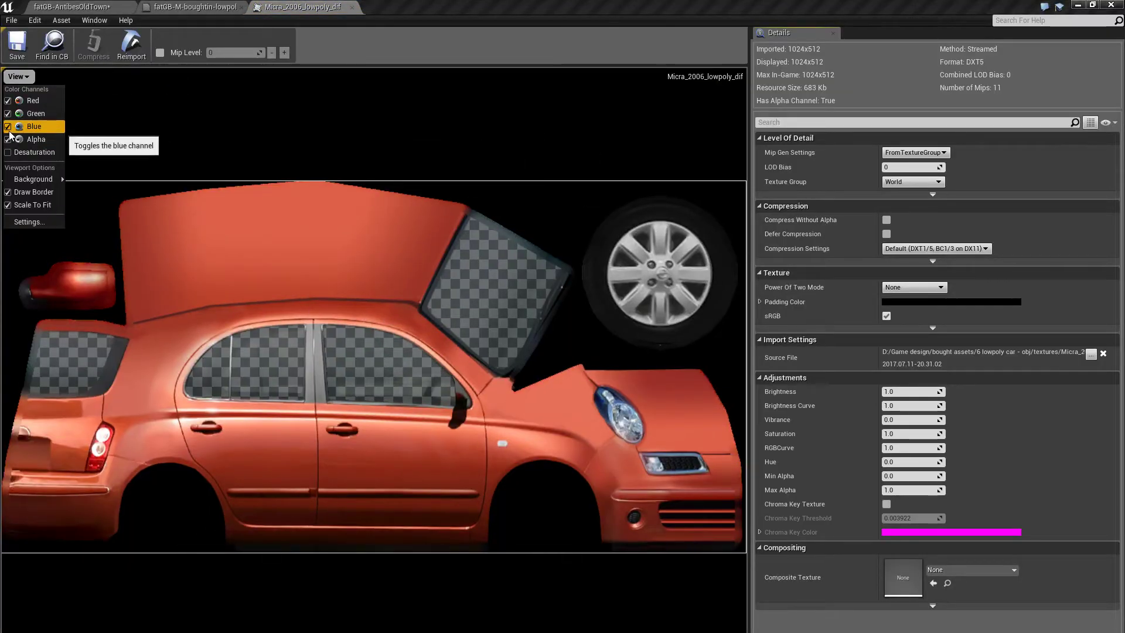
{"action": "left_click", "coordinate": [9, 129]}
{"action": "left_click", "coordinate": [9, 113]}
{"action": "left_click", "coordinate": [10, 101]}
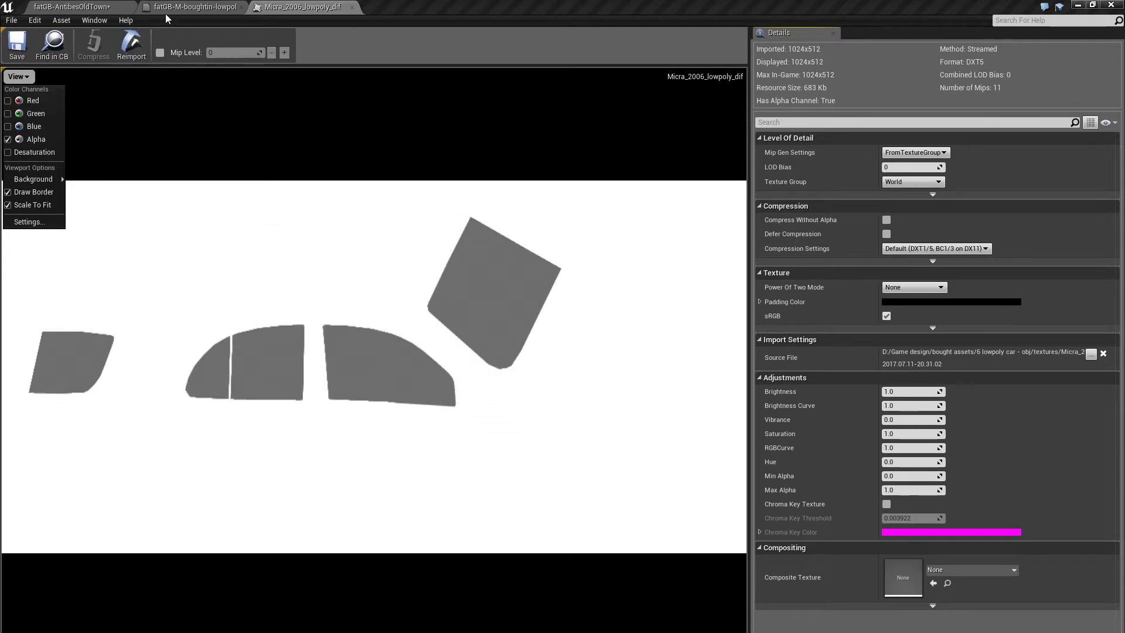
{"action": "left_click", "coordinate": [194, 7]}
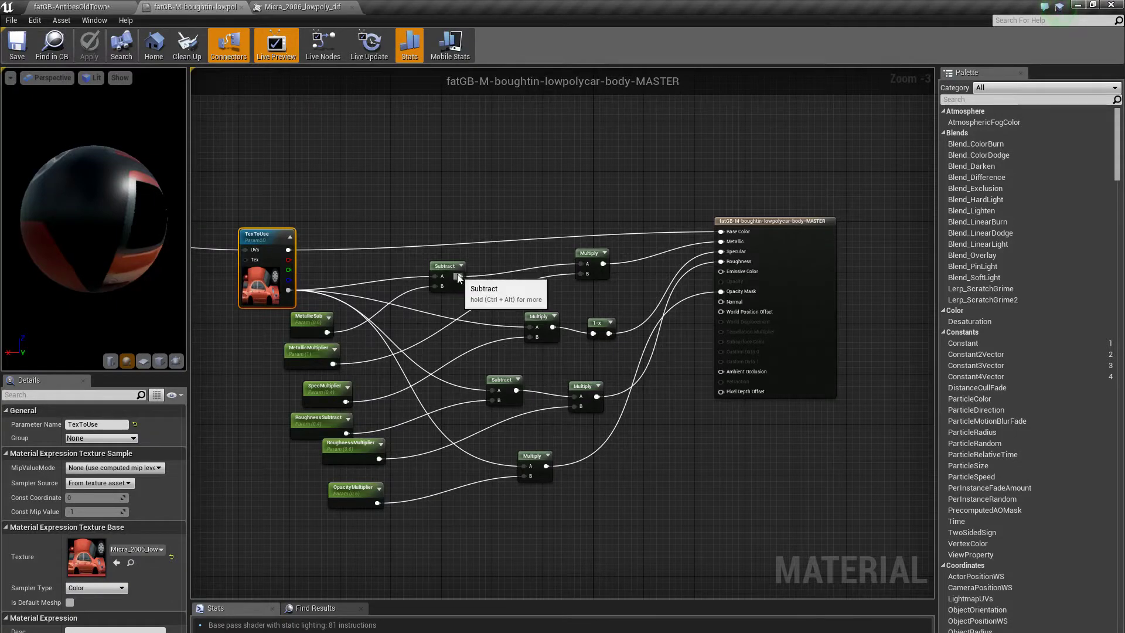
- Look over the body material graph, close its editor and bring the Micra texture forward
{"action": "scroll", "coordinate": [575, 315], "scroll_direction": "up", "scroll_amount": 3}
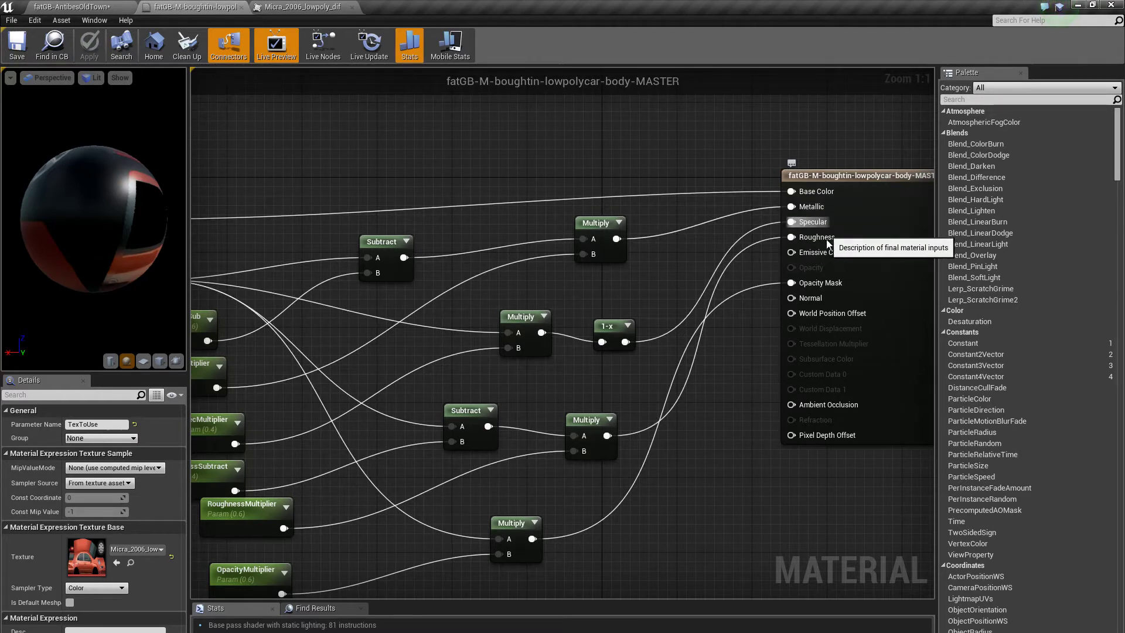
{"action": "scroll", "coordinate": [778, 317], "scroll_direction": "down", "scroll_amount": 2}
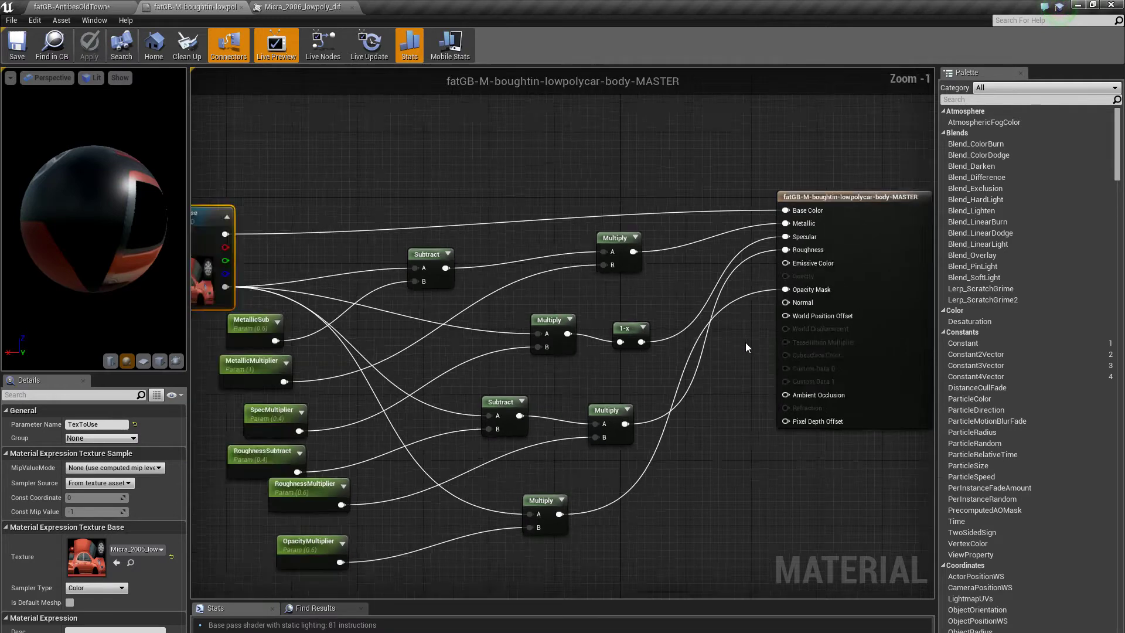
{"action": "right_click_drag", "start_coordinate": [484, 365], "coordinate": [500, 381]}
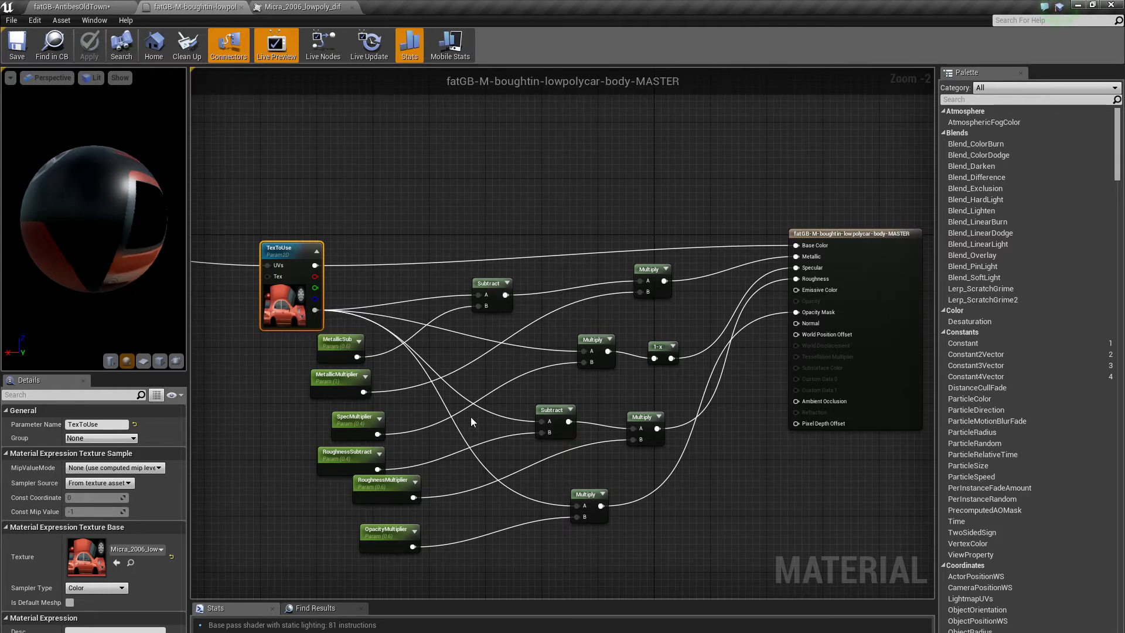
{"action": "scroll", "coordinate": [448, 424], "scroll_direction": "down", "scroll_amount": 1}
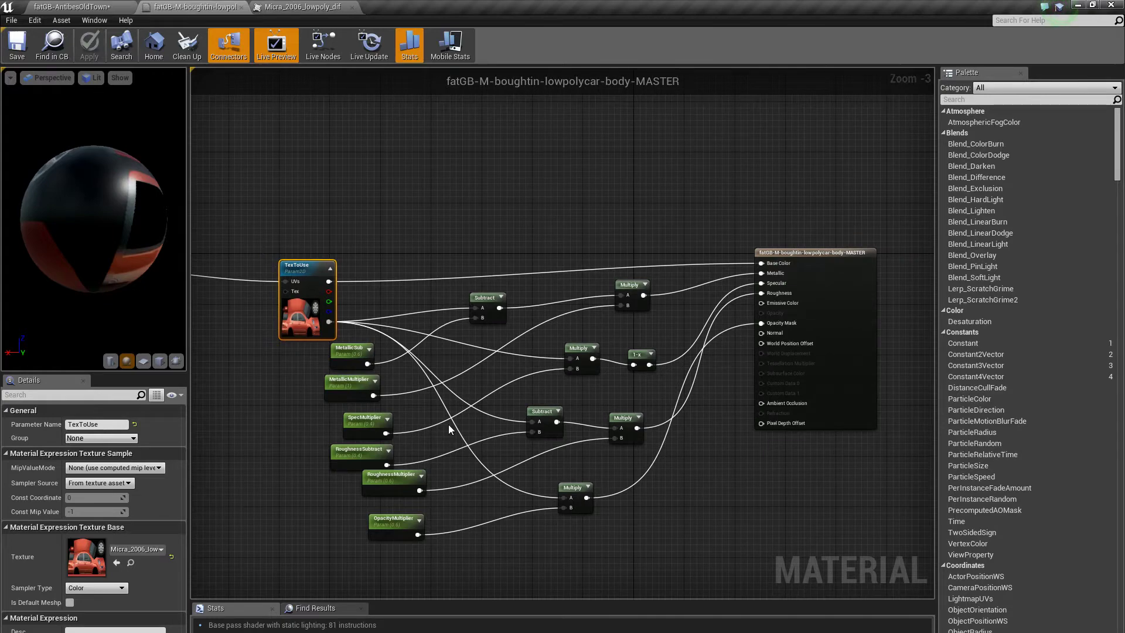
{"action": "left_click", "coordinate": [240, 8]}
{"action": "left_click", "coordinate": [198, 7]}
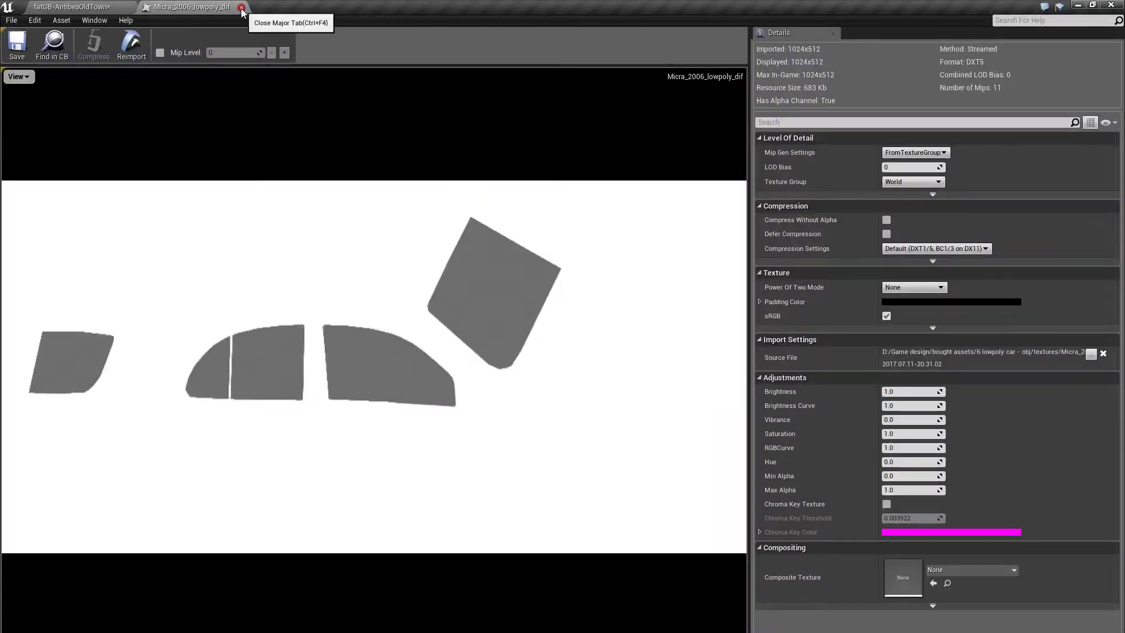
- Close the Micra texture editor and select the silver car in the old-town level
{"action": "left_click", "coordinate": [241, 7]}
{"action": "left_click", "coordinate": [427, 499]}
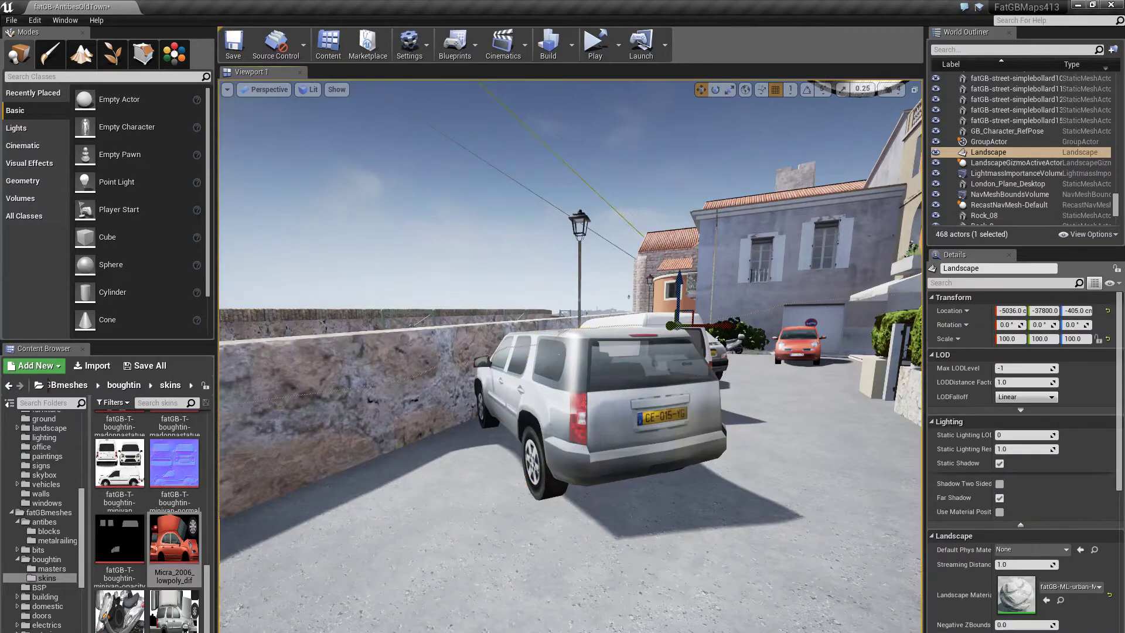
{"action": "left_click_drag", "start_coordinate": [427, 499], "coordinate": [430, 463]}
{"action": "key", "text": "d"}
{"action": "right_click_drag", "start_coordinate": [431, 463], "coordinate": [421, 460]}
{"action": "key", "text": "w"}
{"action": "key", "text": "s"}
{"action": "left_click", "coordinate": [422, 460]}
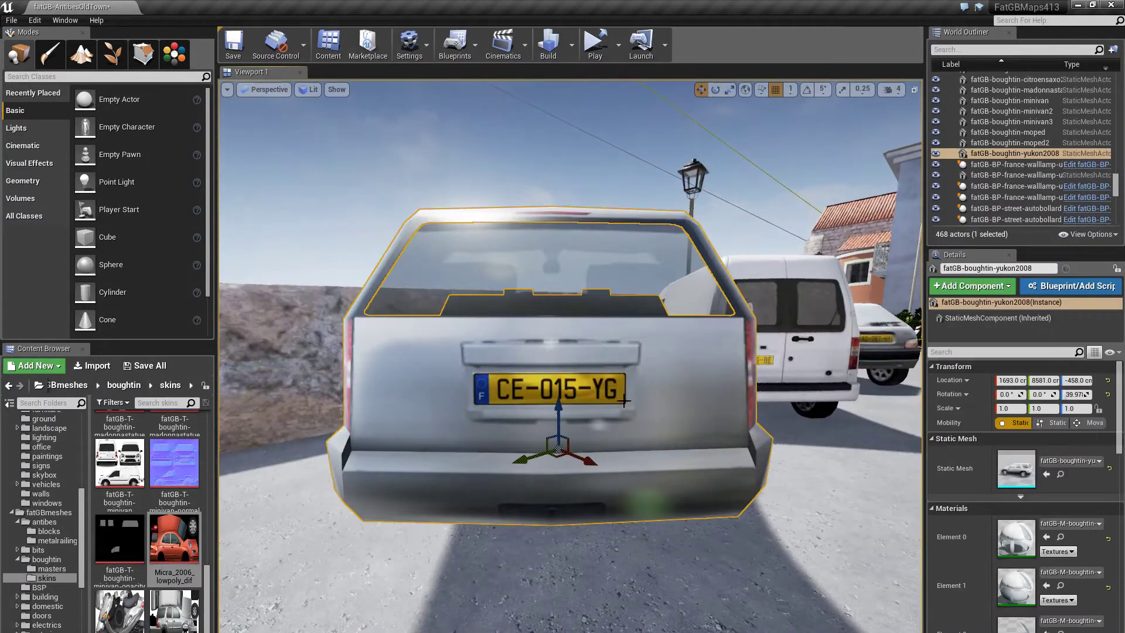
{"action": "scroll", "coordinate": [1052, 562], "scroll_direction": "down", "scroll_amount": 6}
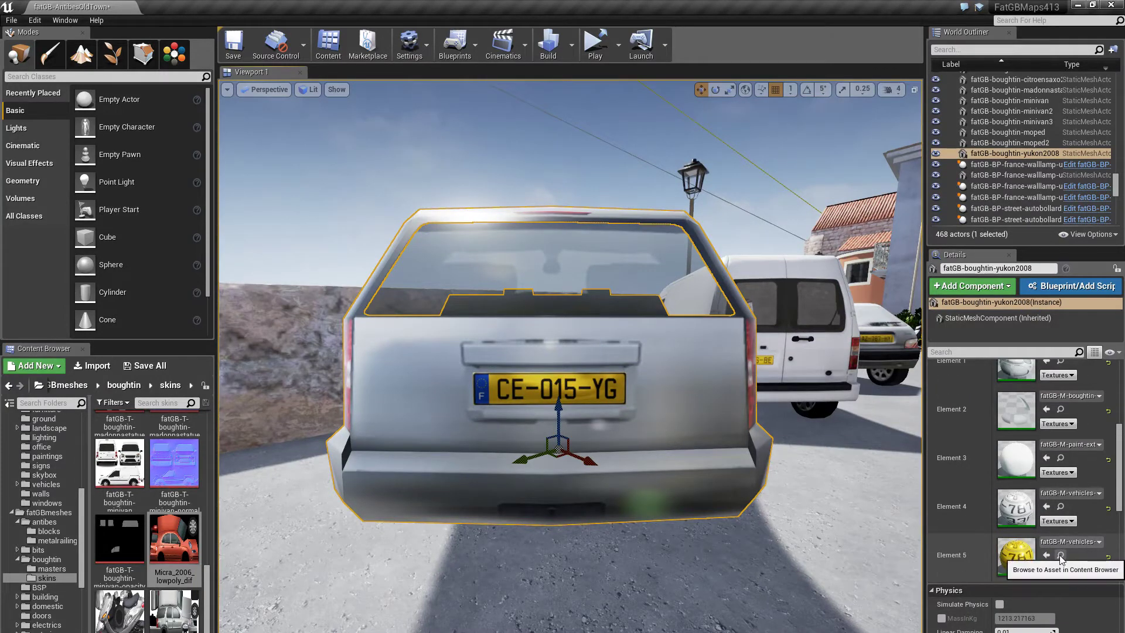
{"action": "left_click", "coordinate": [1011, 564]}
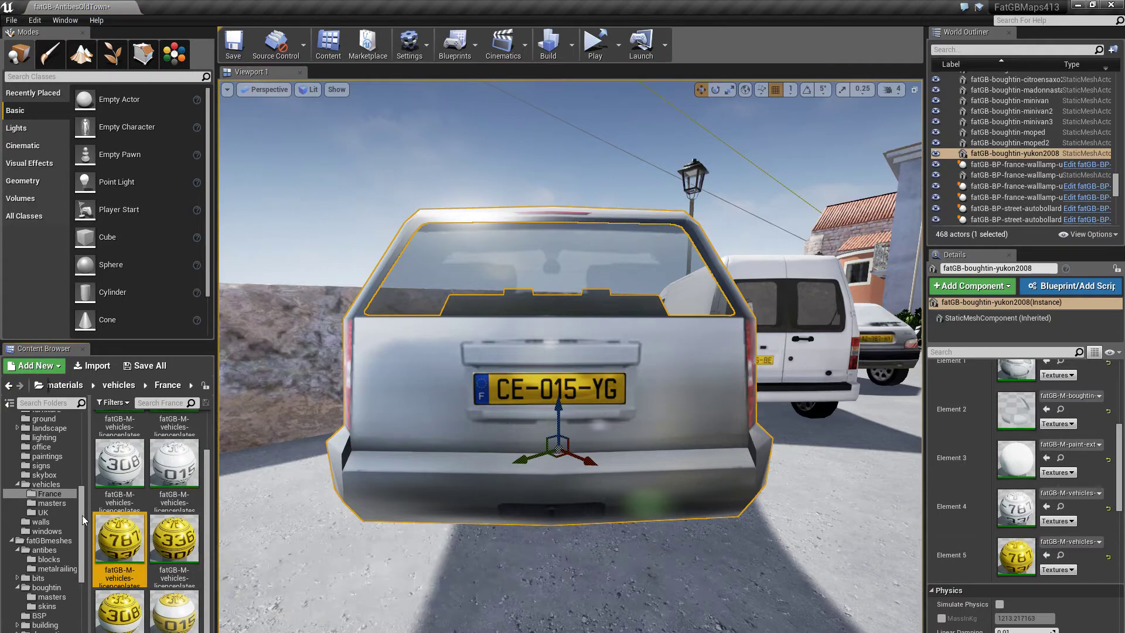
{"action": "left_click", "coordinate": [46, 513]}
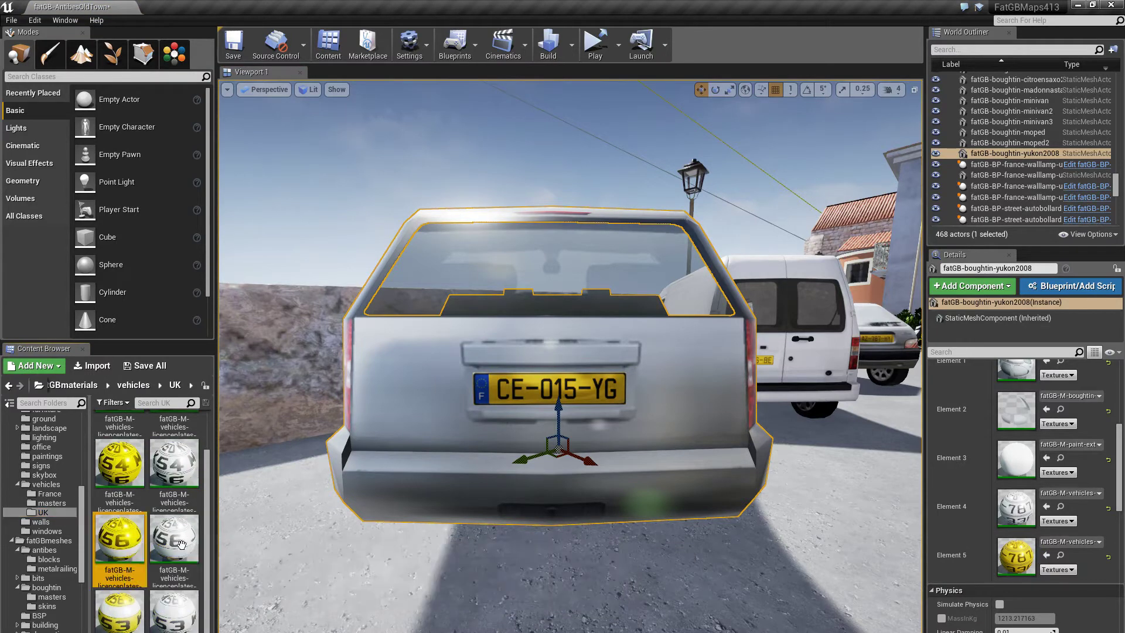
{"action": "left_click", "coordinate": [1047, 555]}
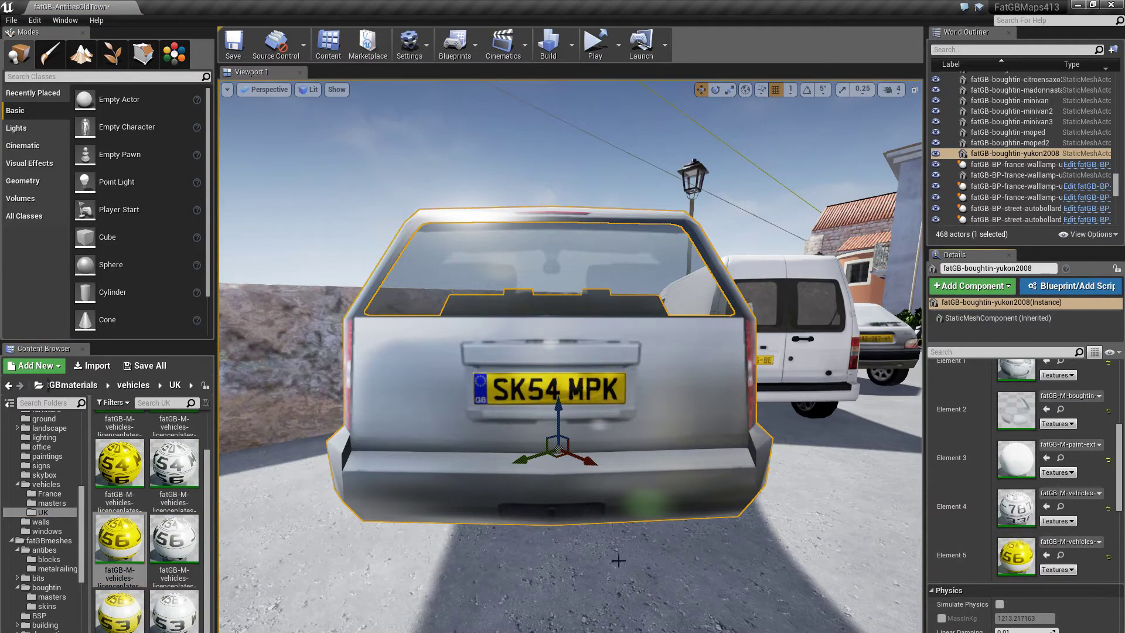
{"action": "left_click", "coordinate": [1109, 558]}
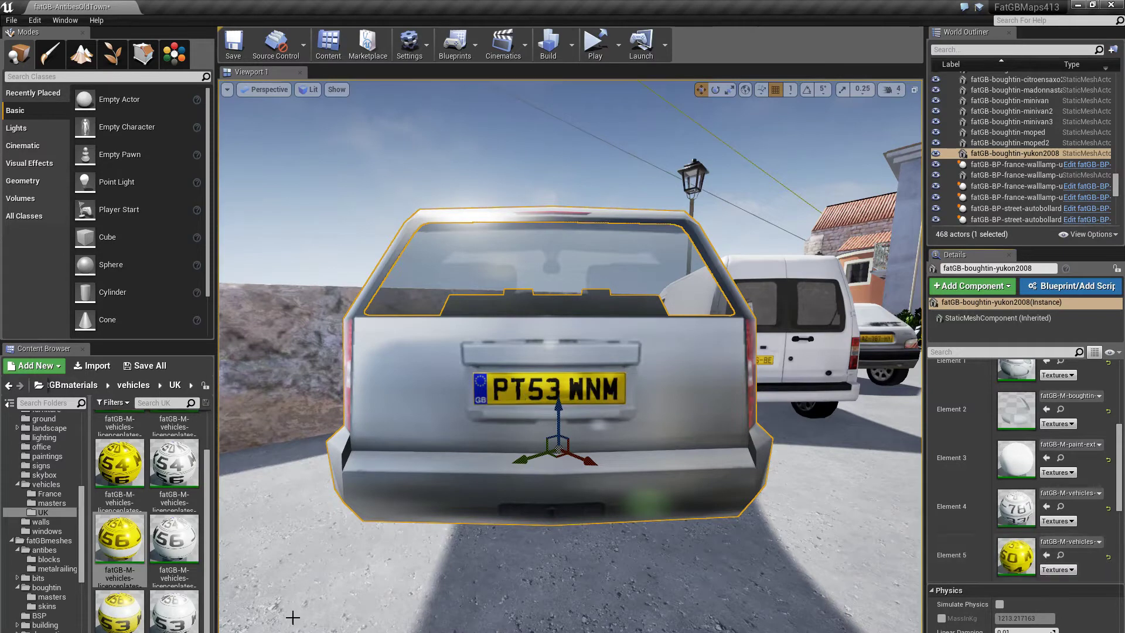
{"action": "left_click", "coordinate": [49, 494]}
{"action": "left_click", "coordinate": [174, 612]}
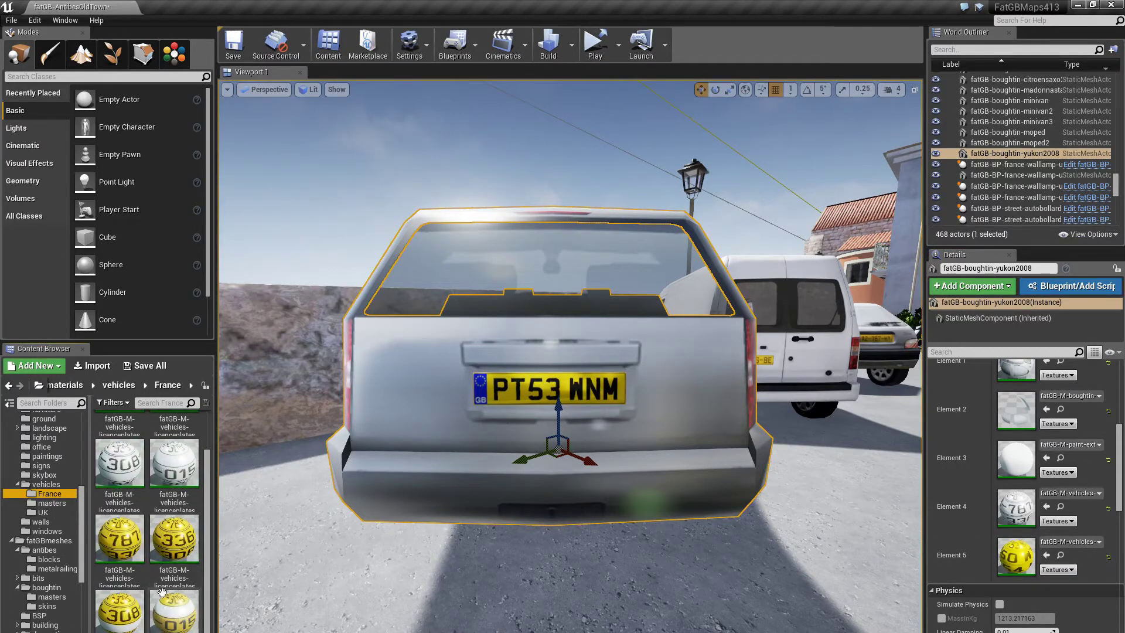
{"action": "left_click", "coordinate": [1046, 555]}
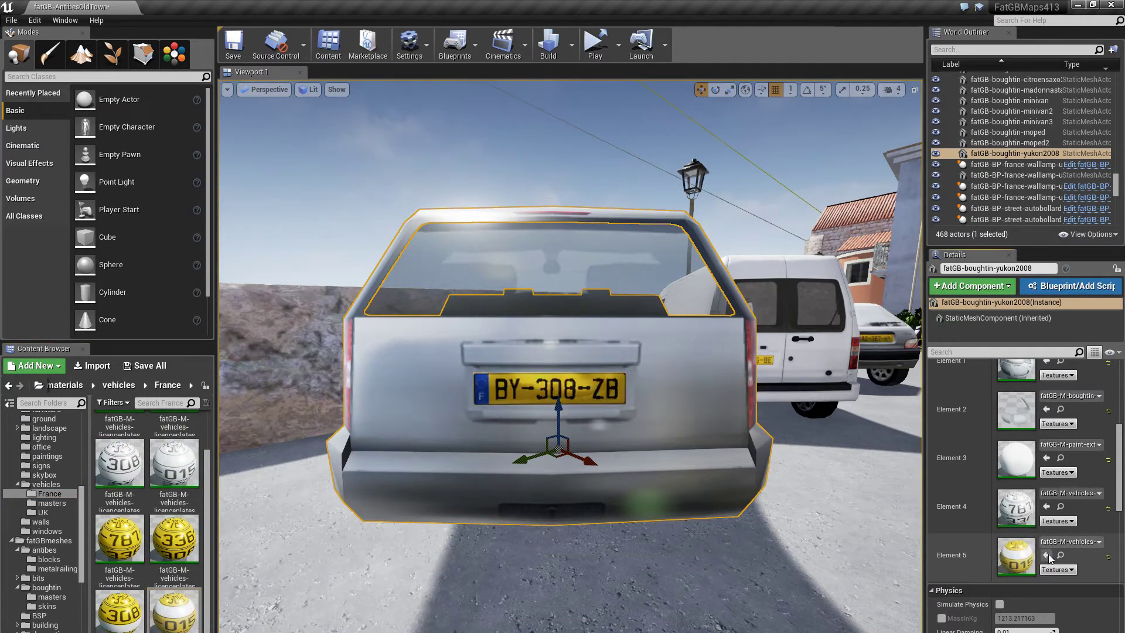
- Apply the 787 rear-plate material to the car's plate, giving it CE-015-YG
{"action": "left_click_drag", "start_coordinate": [816, 541], "coordinate": [729, 565]}
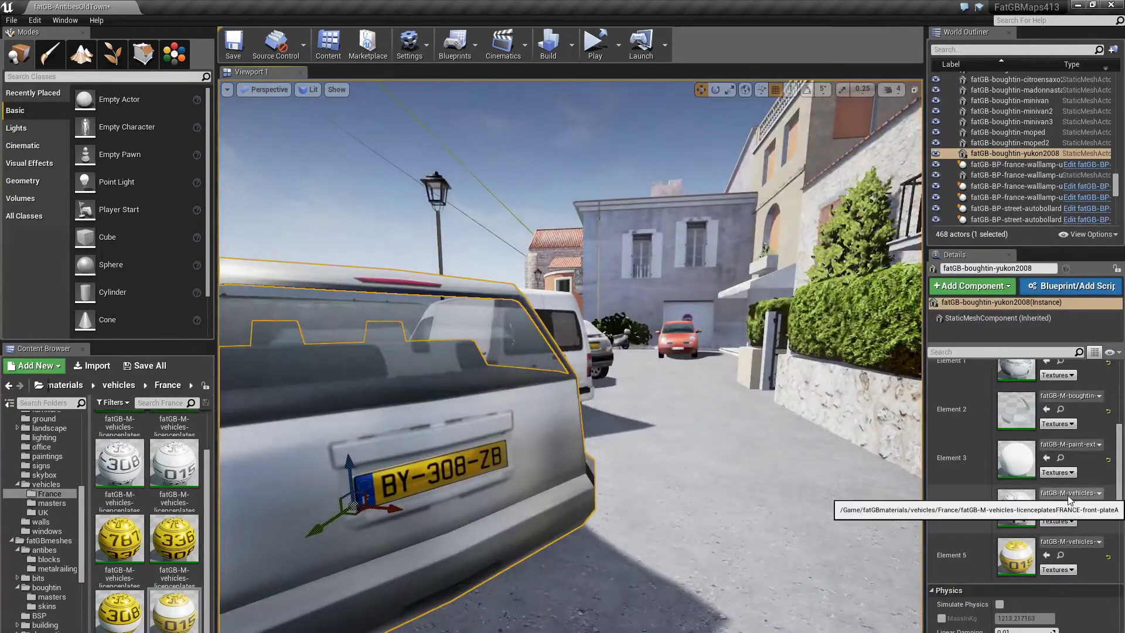
{"action": "left_click", "coordinate": [117, 536]}
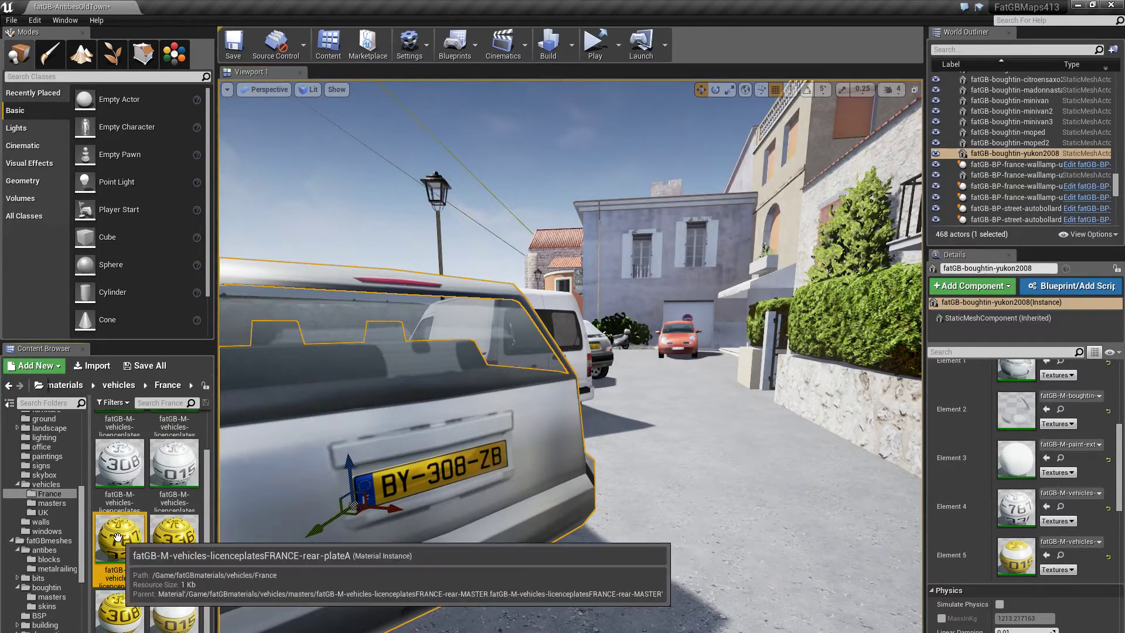
{"action": "left_click_drag", "start_coordinate": [118, 536], "coordinate": [1016, 556]}
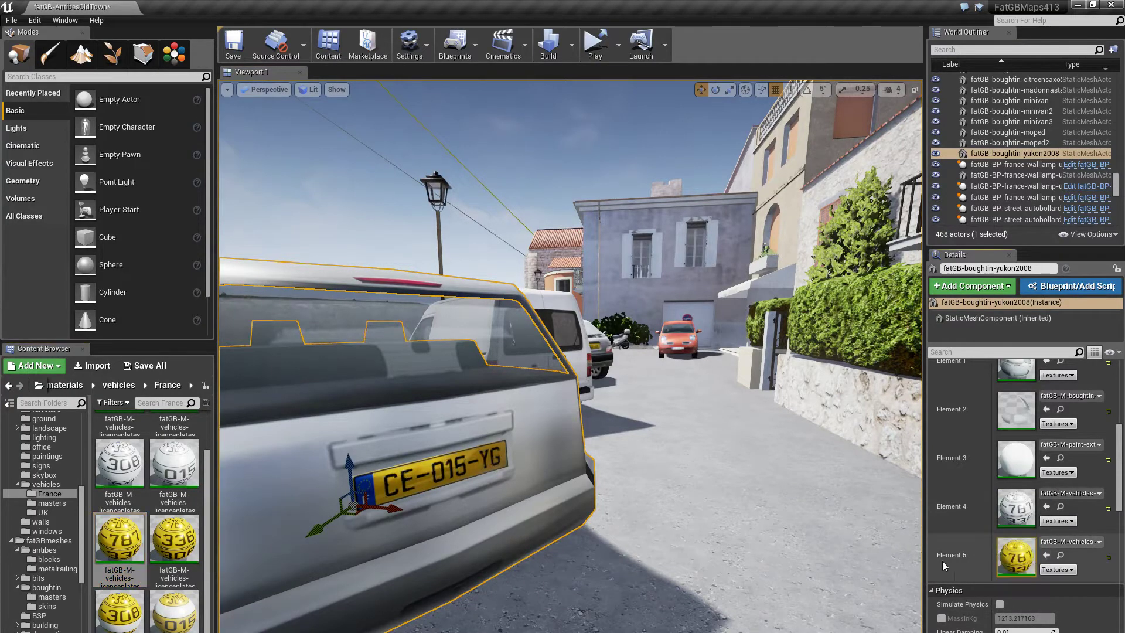
{"action": "key", "text": "f"}
{"action": "left_click", "coordinate": [495, 198]}
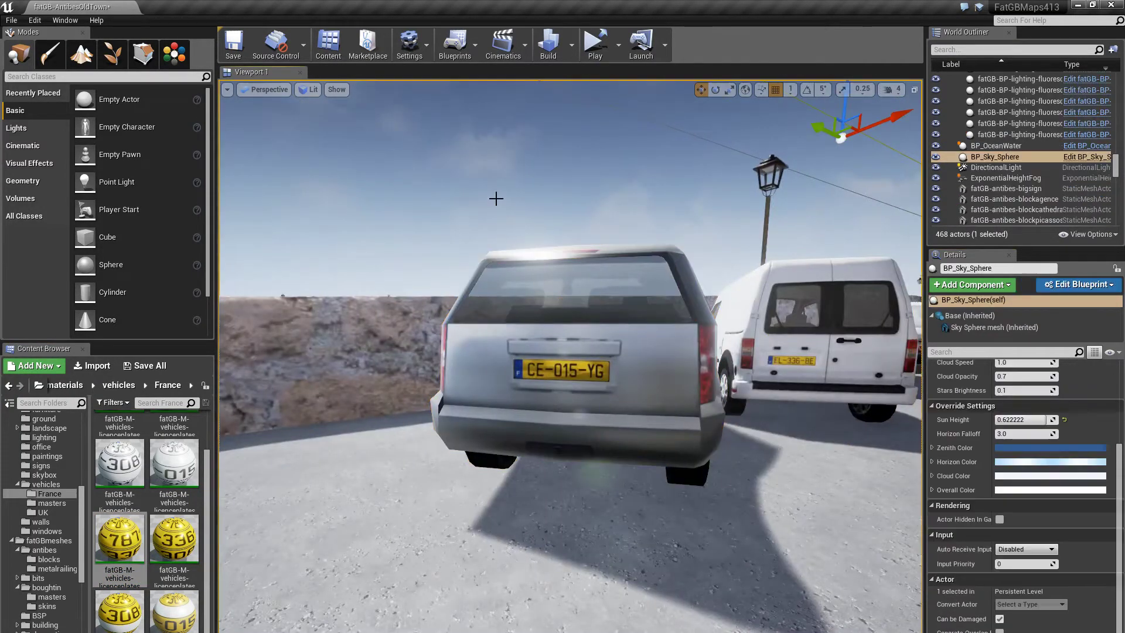
- Open the 787 rear-plate material from vehicles > masters, scroll its Details, and close it
{"action": "left_click_drag", "start_coordinate": [467, 522], "coordinate": [486, 478]}
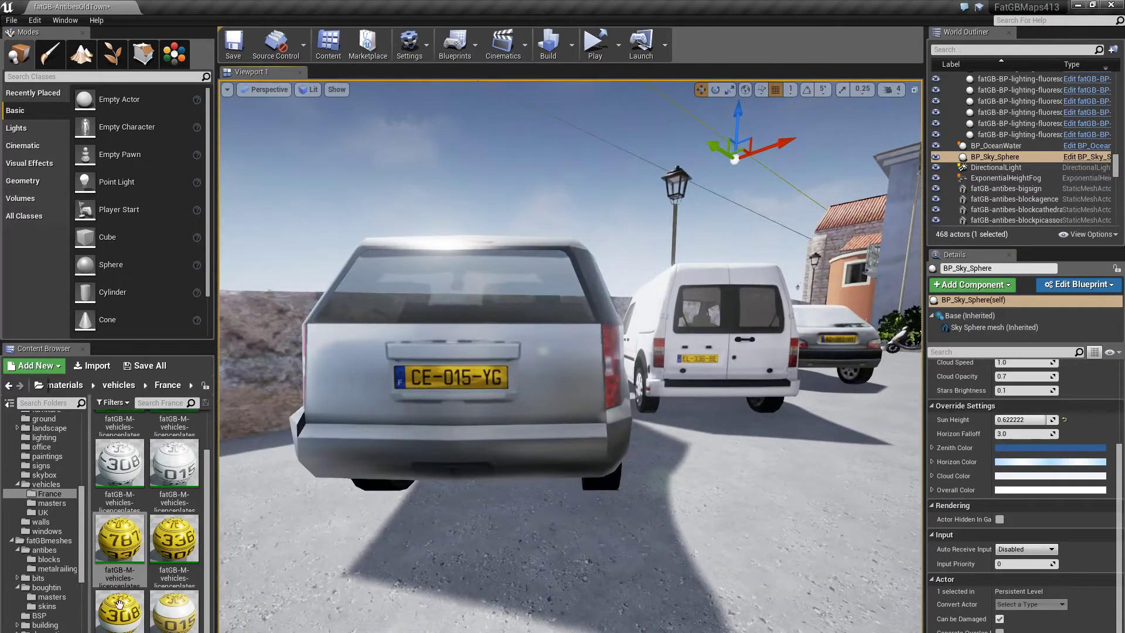
{"action": "left_click", "coordinate": [120, 545]}
{"action": "left_click_drag", "start_coordinate": [120, 545], "coordinate": [594, 360]}
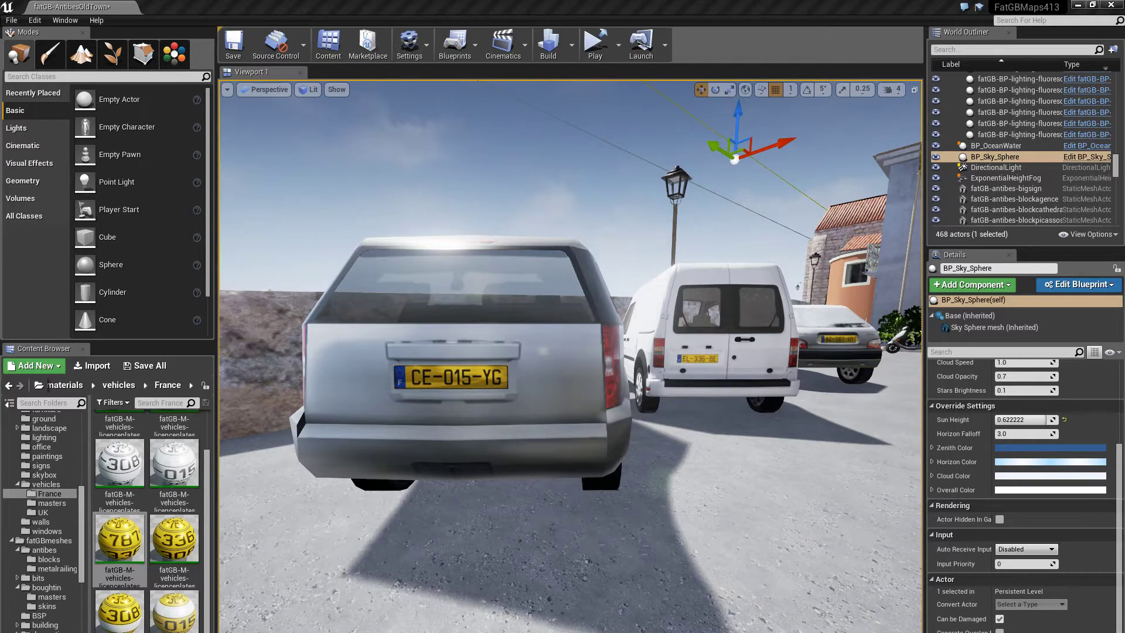
{"action": "left_click", "coordinate": [52, 502]}
{"action": "double_click", "coordinate": [187, 520]}
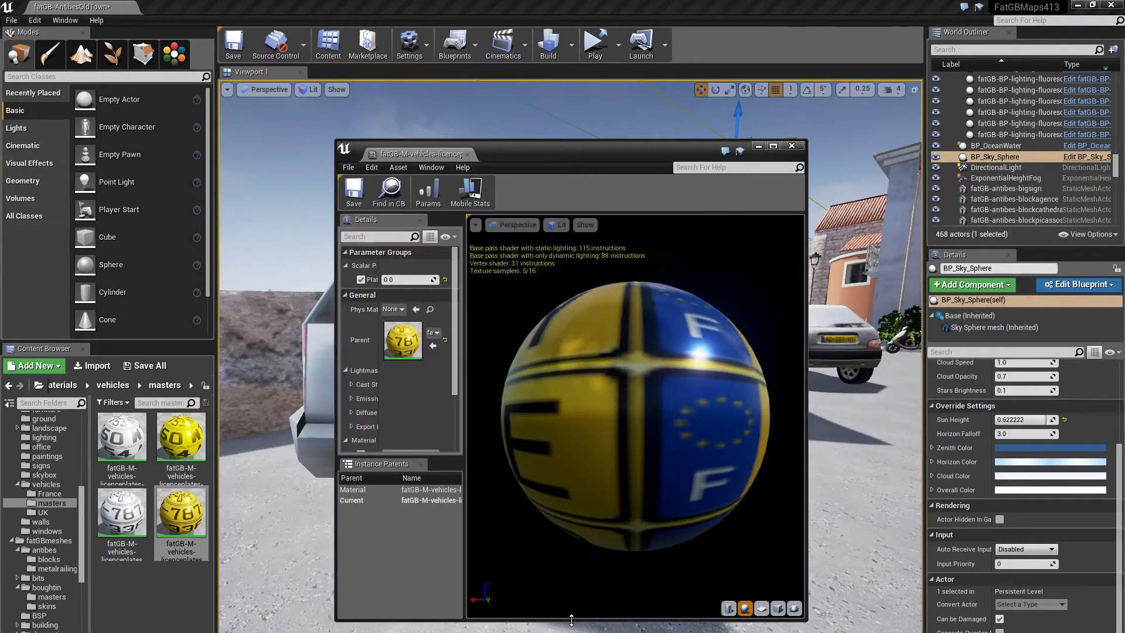
{"action": "scroll", "coordinate": [459, 421], "scroll_direction": "down", "scroll_amount": 3}
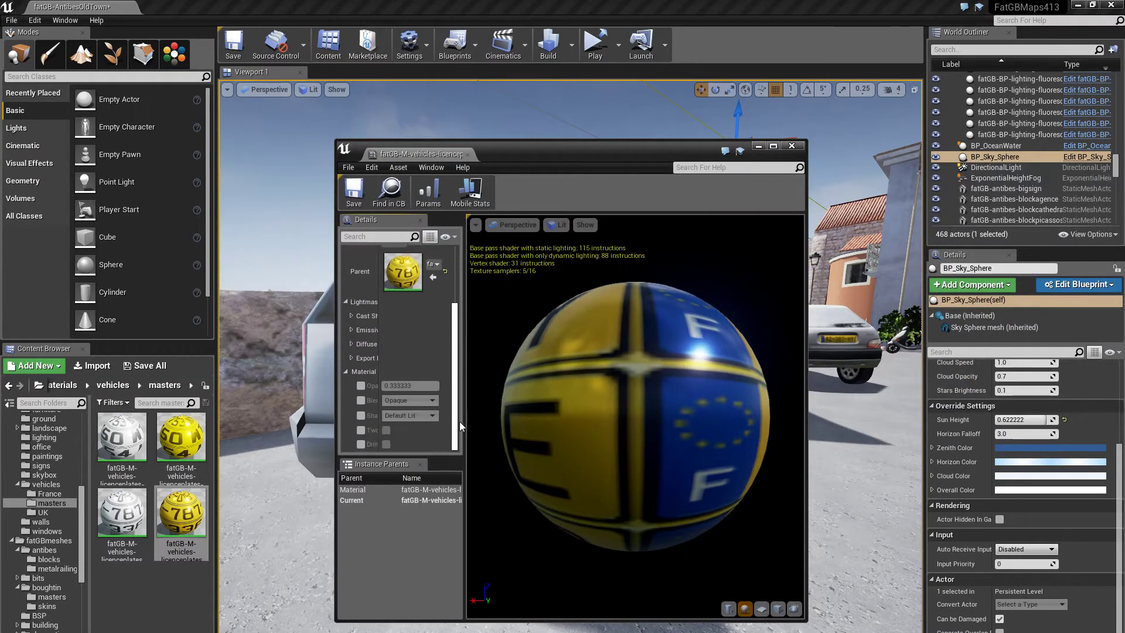
{"action": "left_click", "coordinate": [791, 145]}
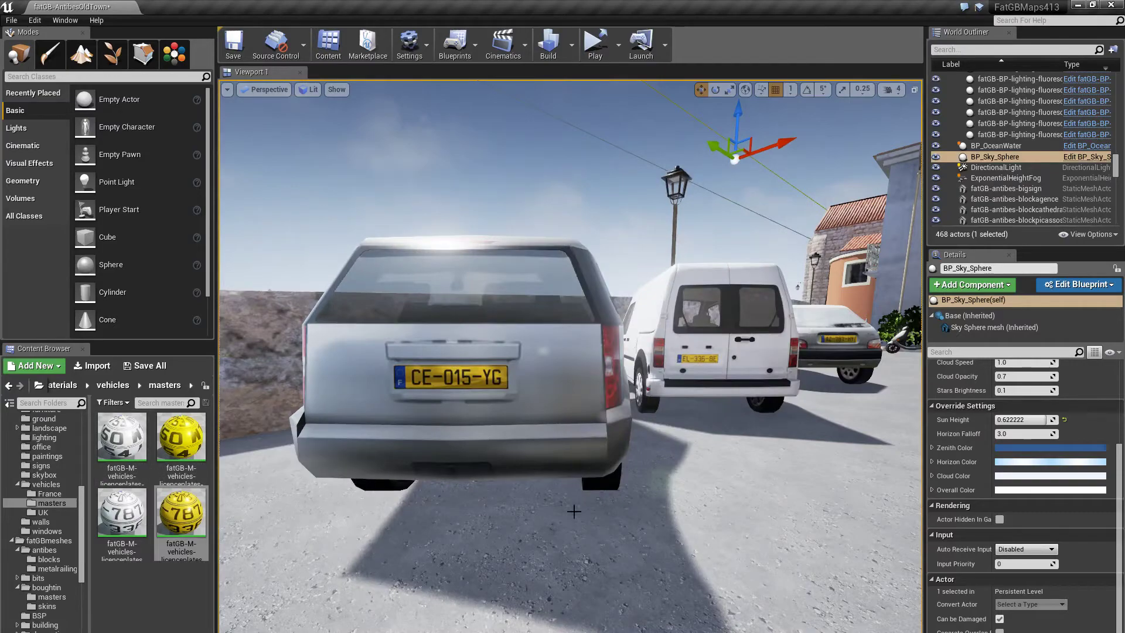
{"action": "key", "text": "d"}
{"action": "right_click_drag", "start_coordinate": [514, 530], "coordinate": [696, 419]}
{"action": "key", "text": "w"}
{"action": "key", "text": "e"}
{"action": "key", "text": "e"}
{"action": "key", "text": "e"}
{"action": "key", "text": "q"}
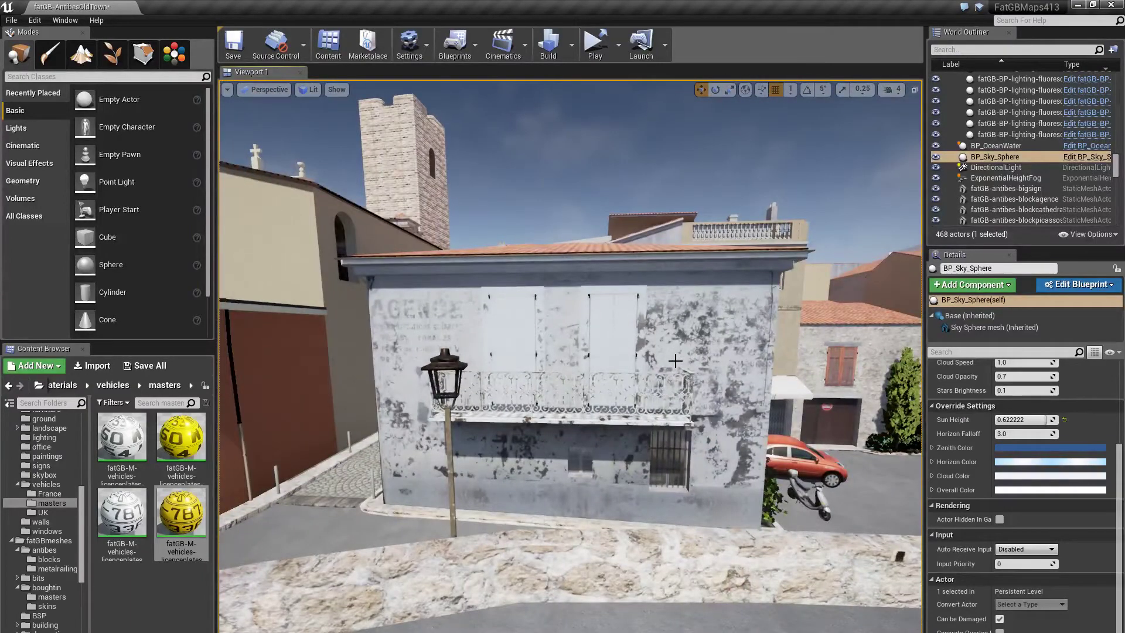
{"action": "key", "text": "w"}
{"action": "right_click_drag", "start_coordinate": [667, 346], "coordinate": [644, 294]}
{"action": "key", "text": "s"}
{"action": "key", "text": "w"}
{"action": "key", "text": "a"}
{"action": "key", "text": "d"}
{"action": "key", "text": "w"}
{"action": "key", "text": "s"}
{"action": "key", "text": "w"}
{"action": "key", "text": "s"}
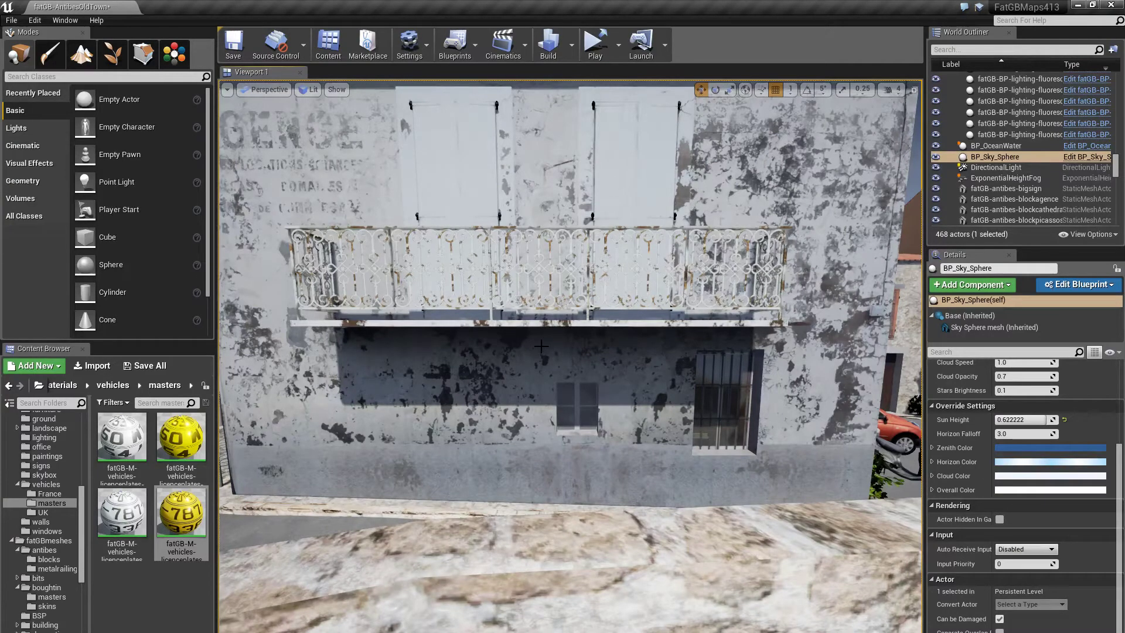
{"action": "key", "text": "s"}
{"action": "right_click_drag", "start_coordinate": [541, 346], "coordinate": [415, 567]}
{"action": "key", "text": "w"}
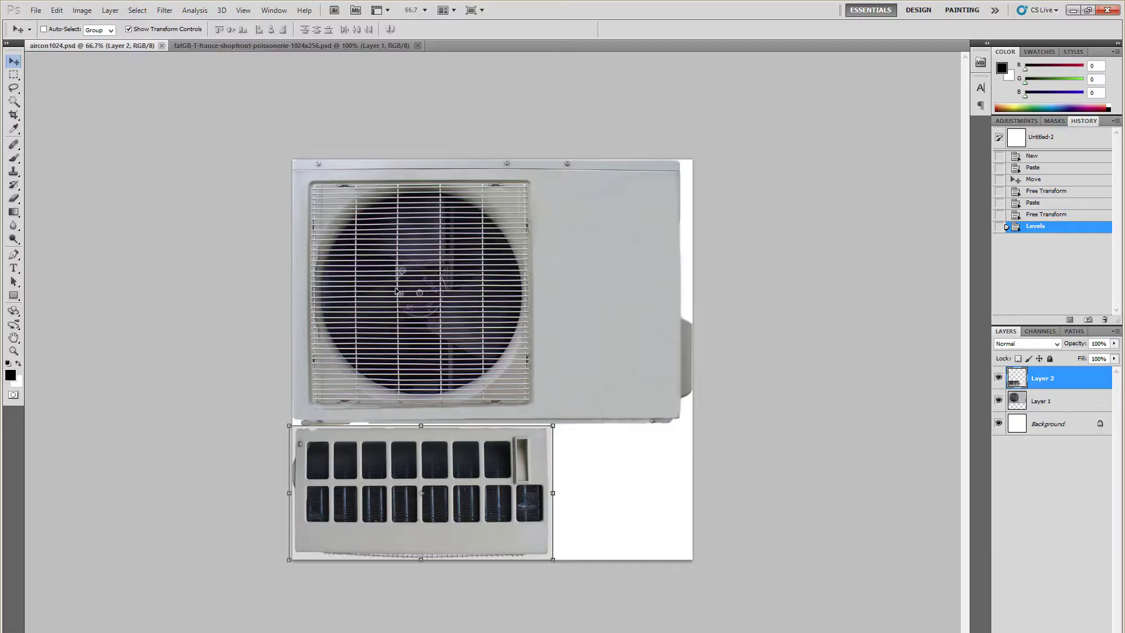
- Switch Photoshop to the poissonnerie shop-sign texture document
{"action": "left_click", "coordinate": [269, 47]}
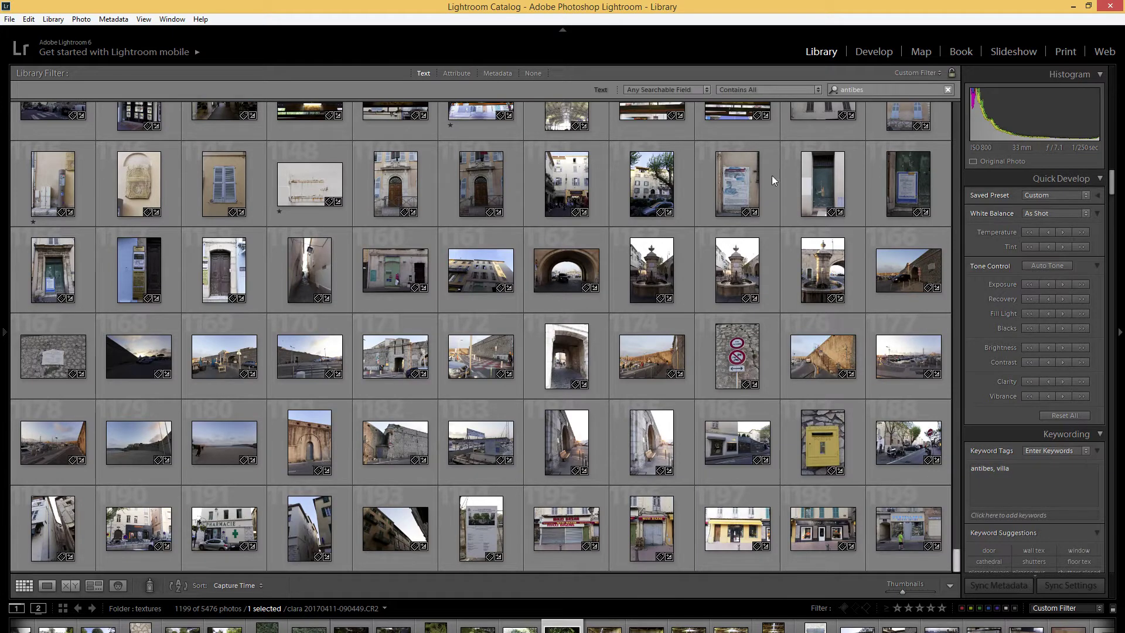
- Filter the Lightroom Library by text, trying 'poss' and 'shop' before settling on 'an'
{"action": "left_click", "coordinate": [849, 90]}
{"action": "type", "text": "poss"}
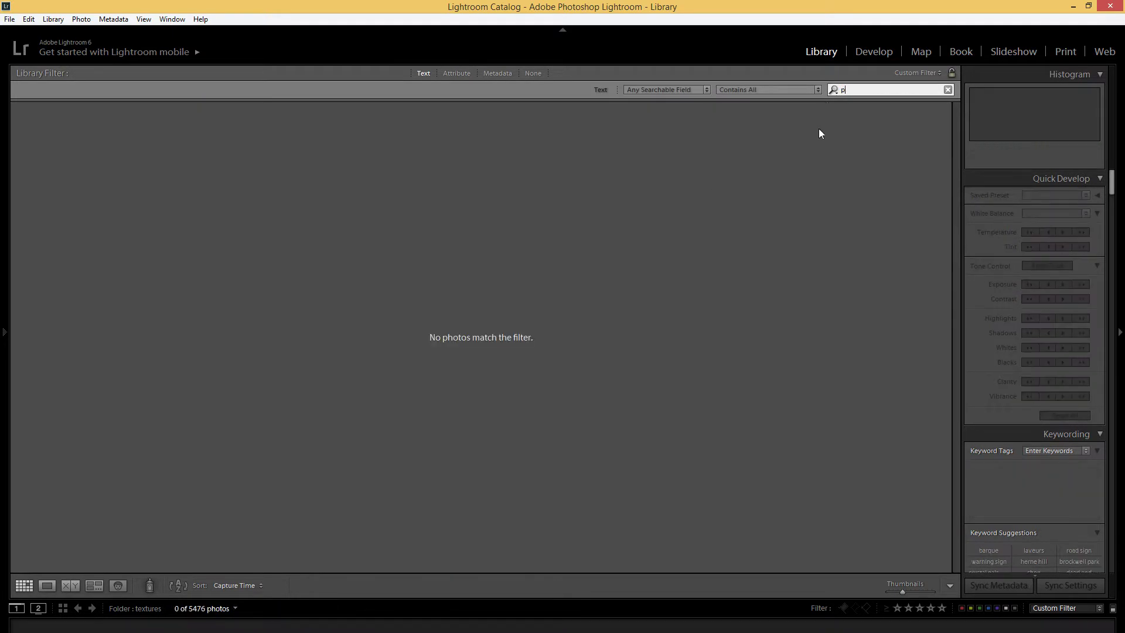
{"action": "key", "text": "BackSpace"}
{"action": "type", "text": "shop"}
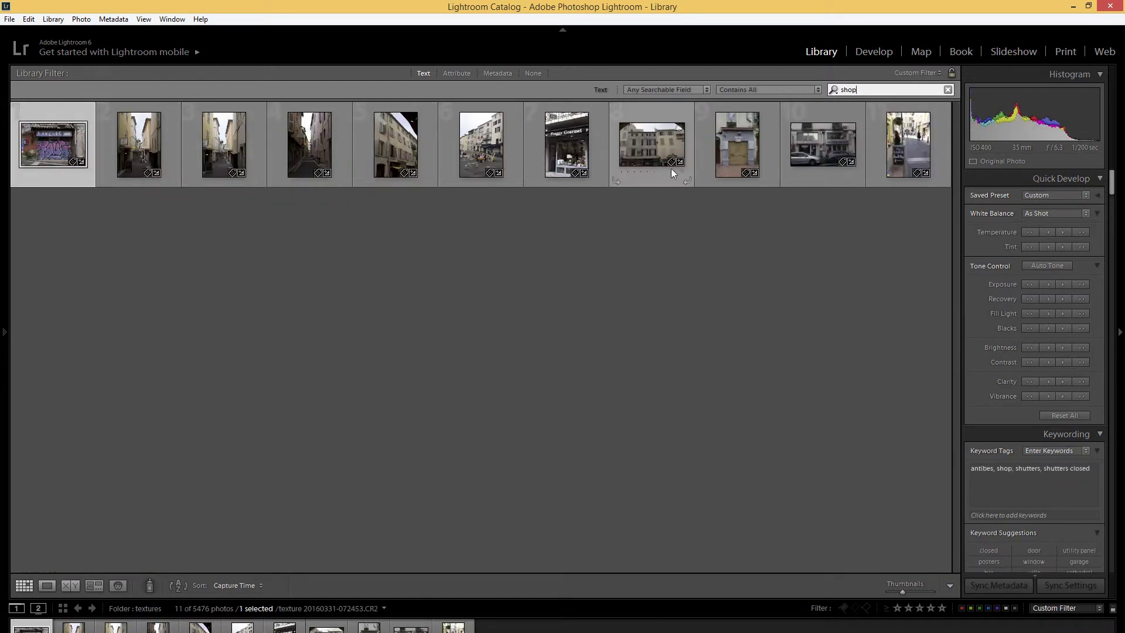
{"action": "left_click", "coordinate": [866, 90]}
{"action": "type", "text": "antibes"}
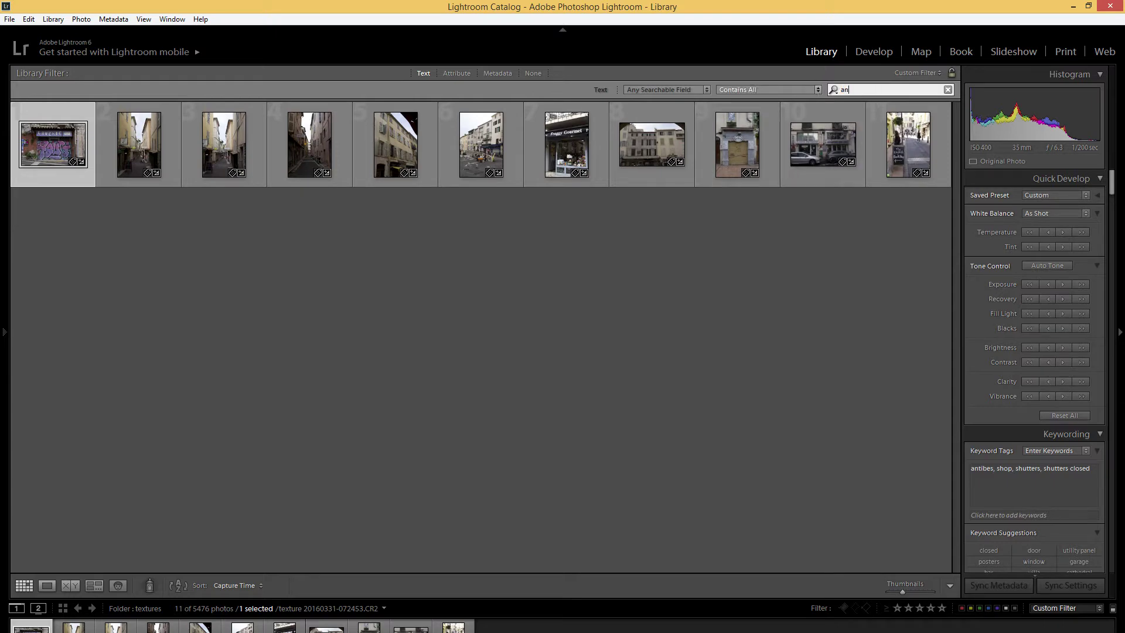
{"action": "scroll", "coordinate": [501, 385], "scroll_direction": "down", "scroll_amount": 5}
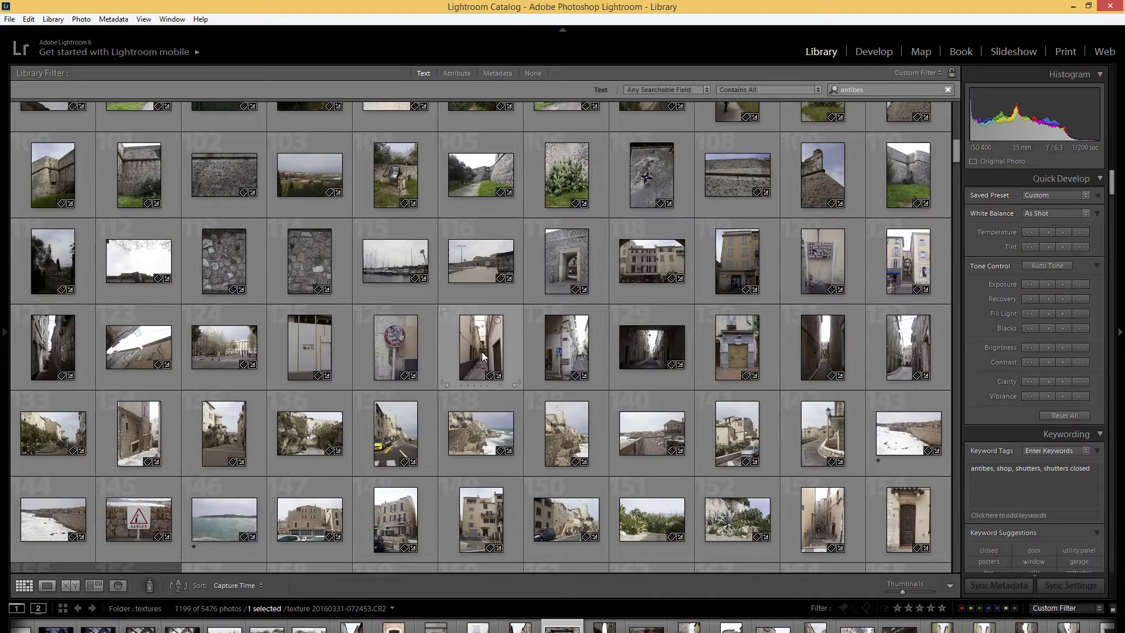
- Page full-size through the reference photos, from the alley shot to the parked-cars street, then switch to LightWave
{"action": "double_click", "coordinate": [486, 357]}
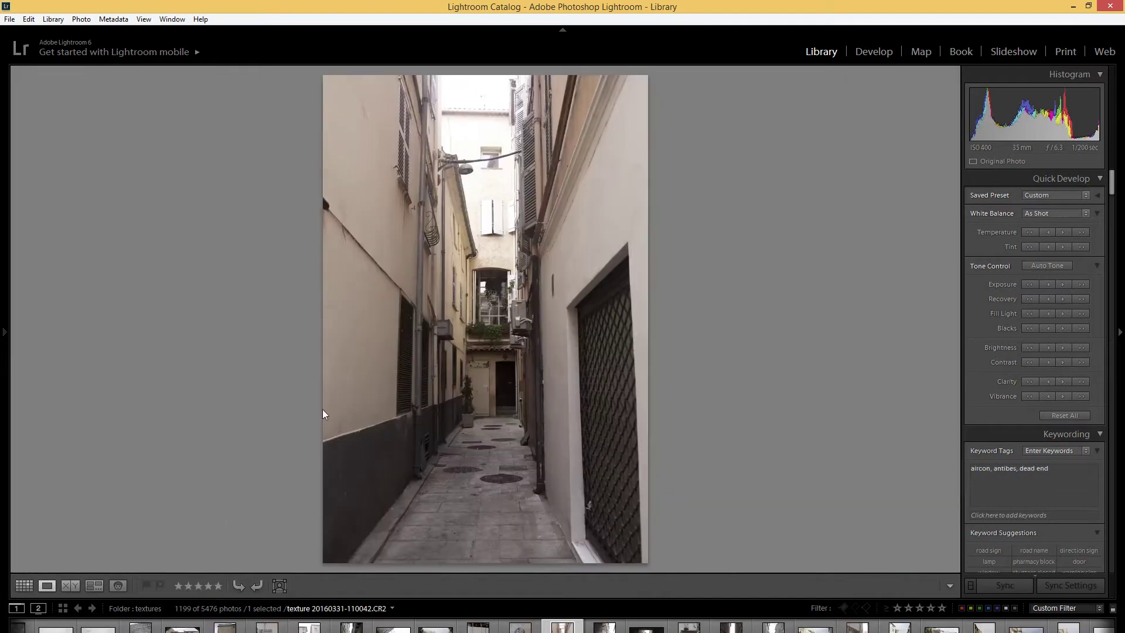
{"action": "key", "text": "Right"}
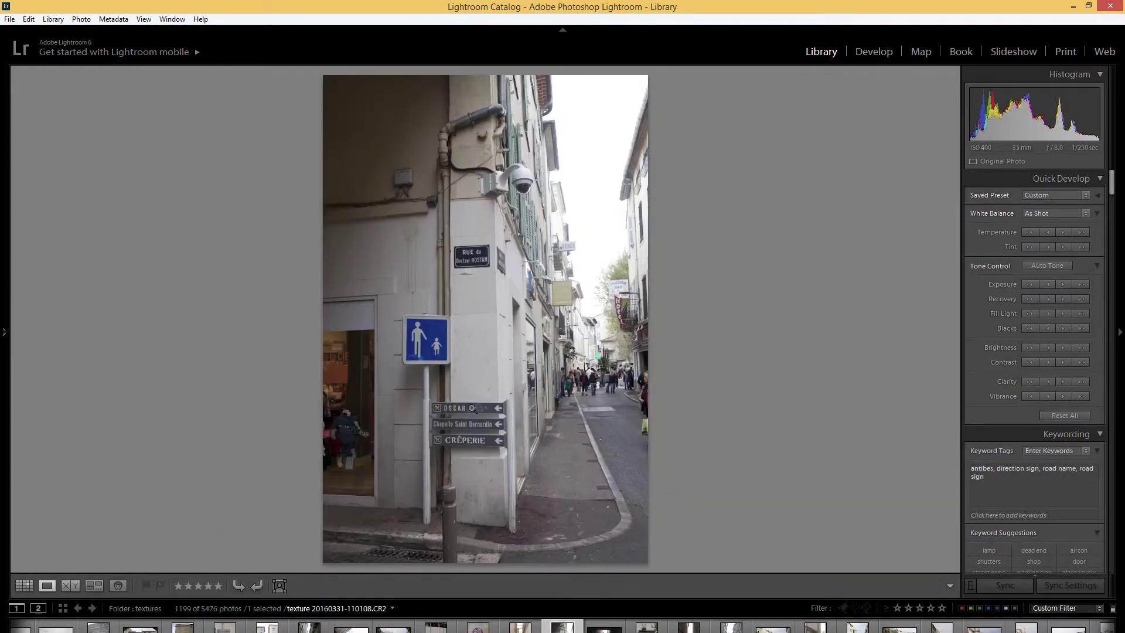
{"action": "key", "text": "Right"}
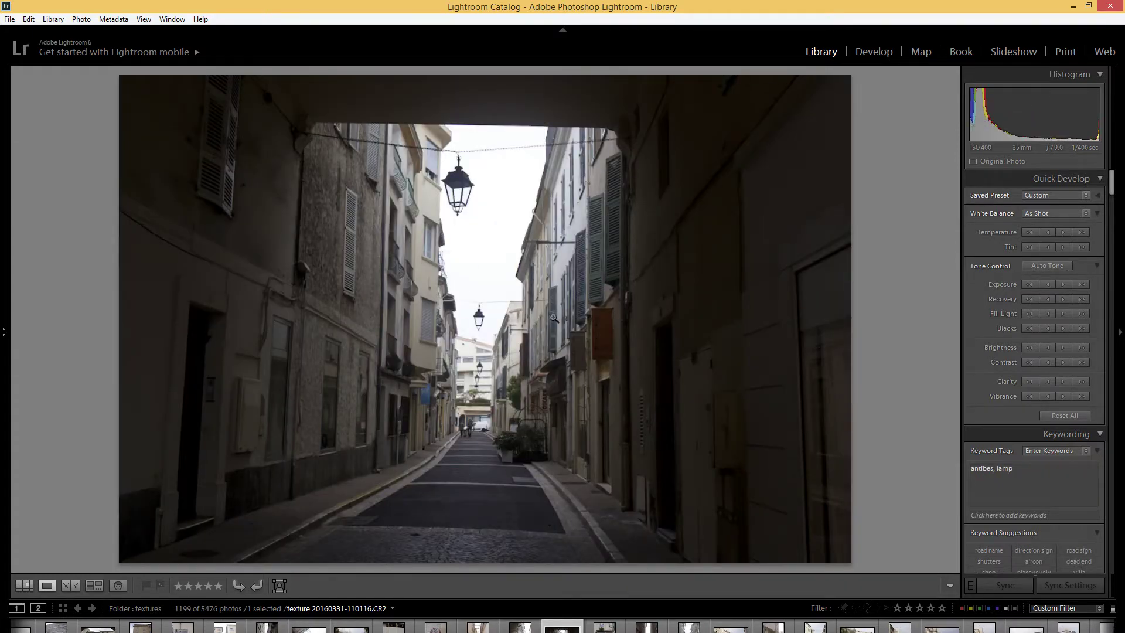
{"action": "key", "text": "Right"}
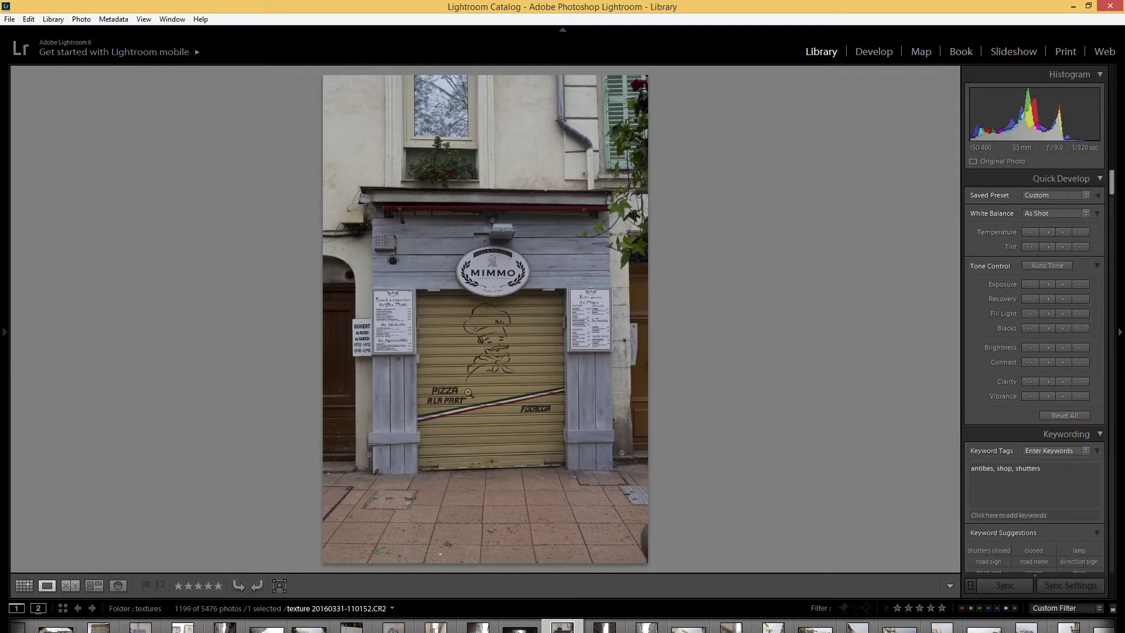
{"action": "key", "text": "Right"}
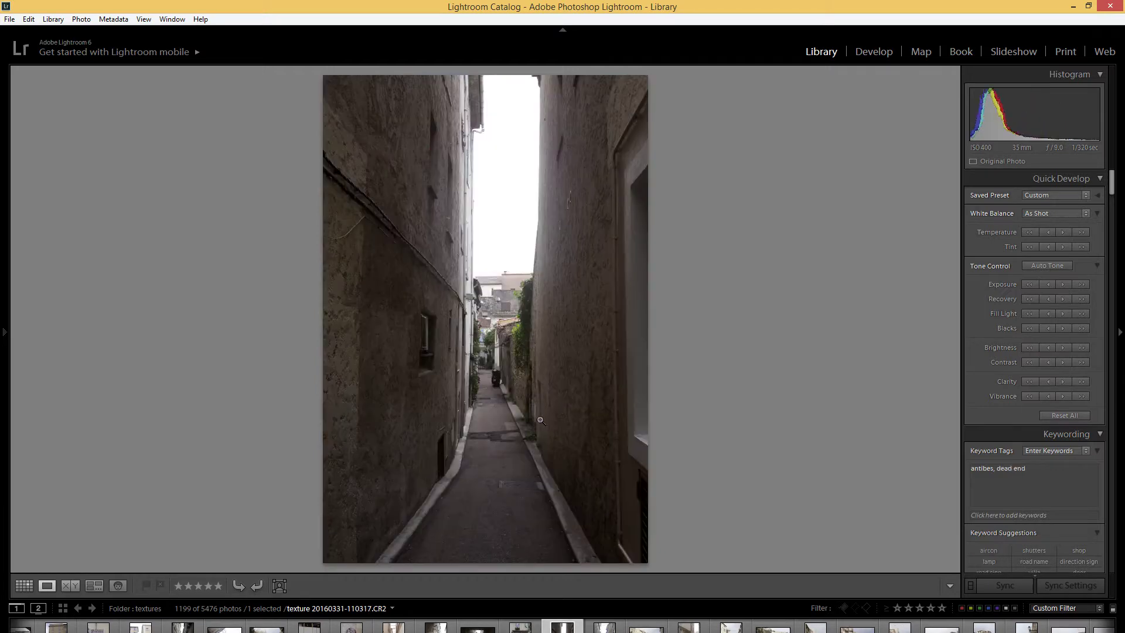
{"action": "key", "text": "Right"}
{"action": "key", "text": "Right"}
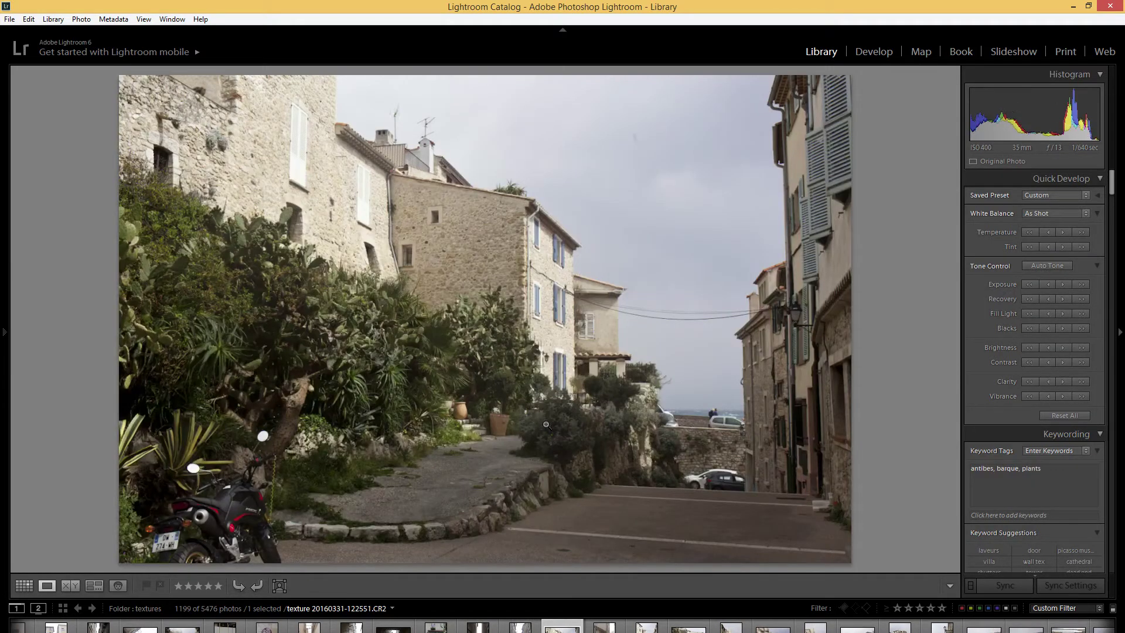
{"action": "key", "text": "Right"}
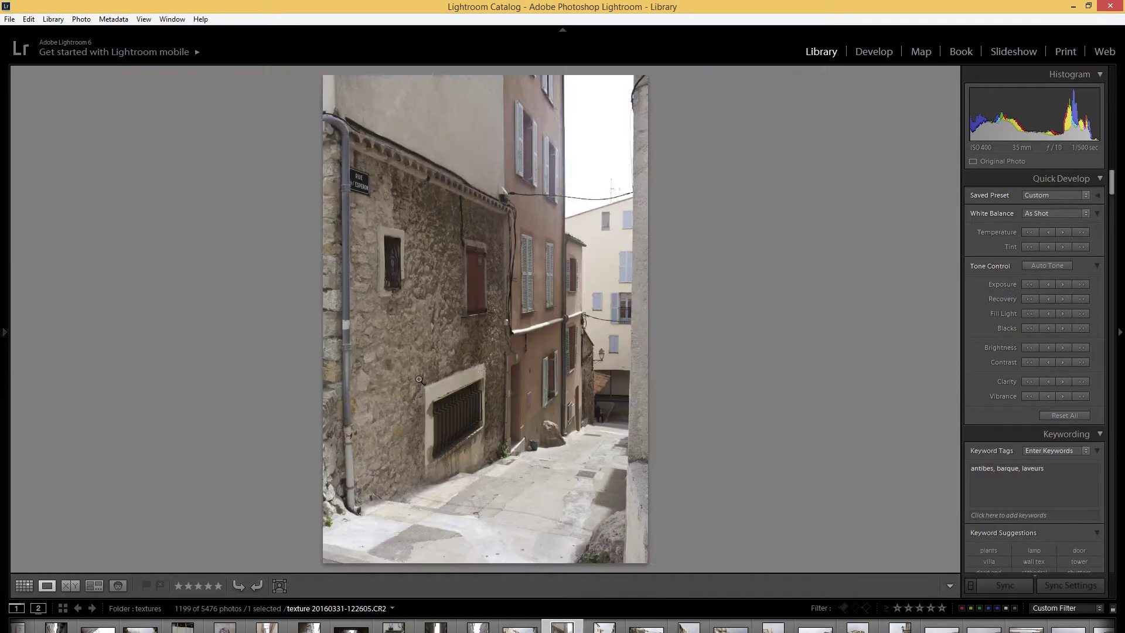
{"action": "key", "text": "Right"}
{"action": "key", "text": "Right"}
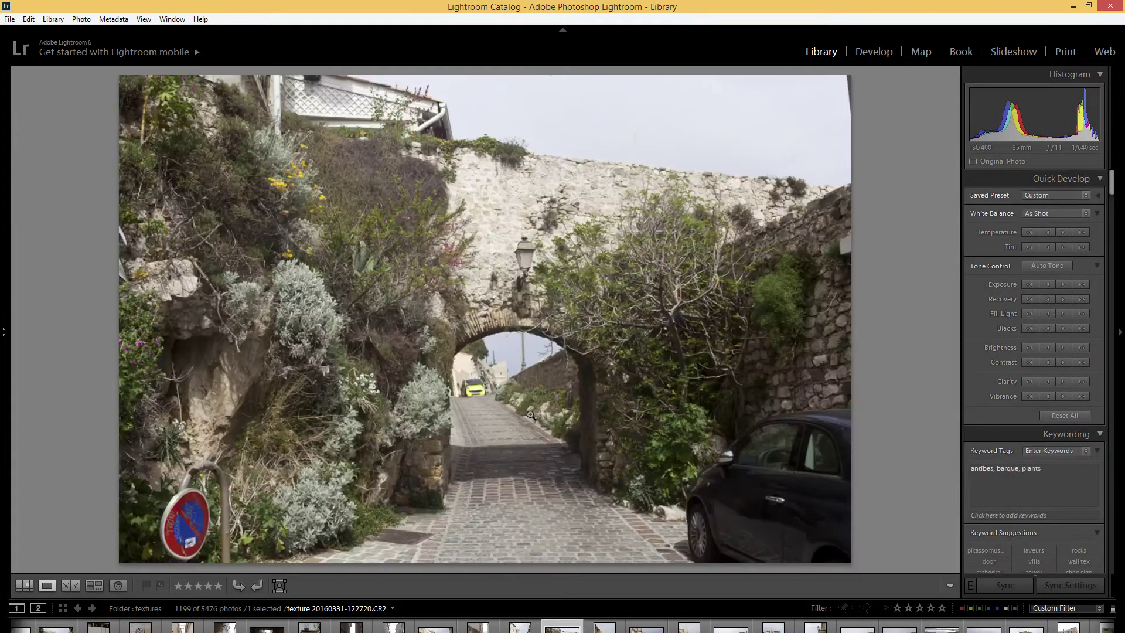
{"action": "key", "text": "Right"}
{"action": "key", "text": "Right"}
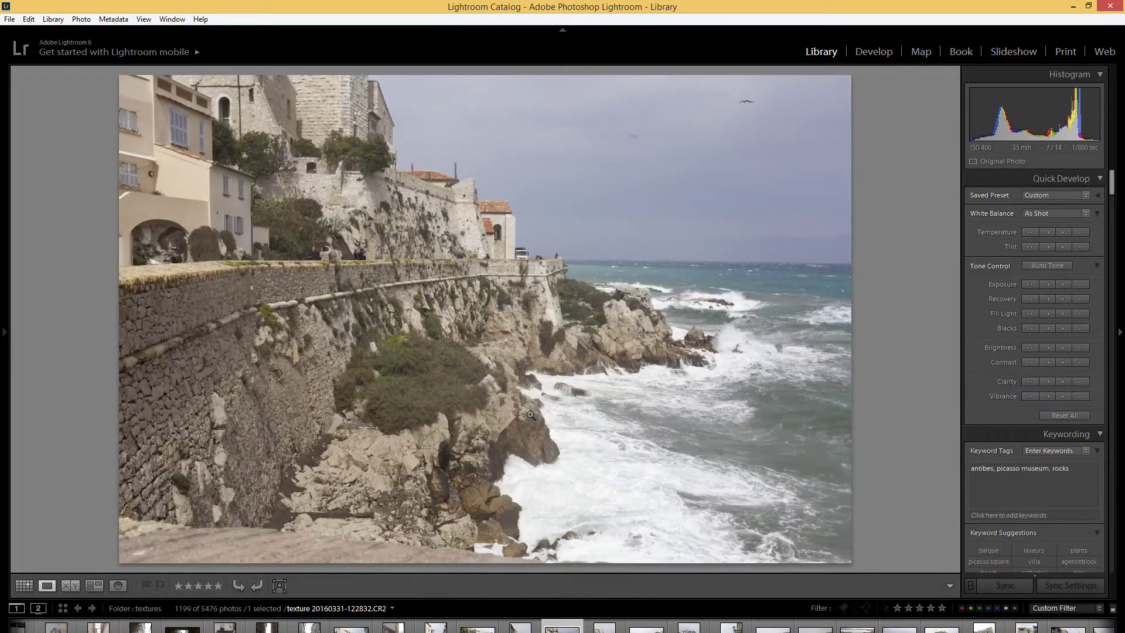
{"action": "key", "text": "Right"}
{"action": "key", "text": "Right"}
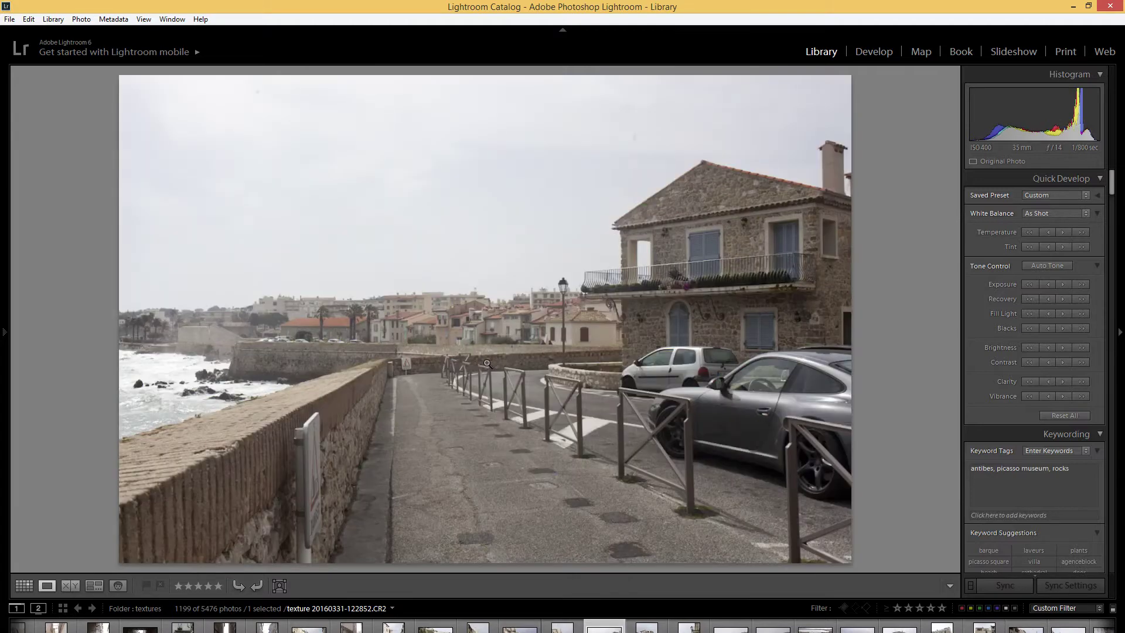
{"action": "key", "text": "Right"}
{"action": "key", "text": "Right"}
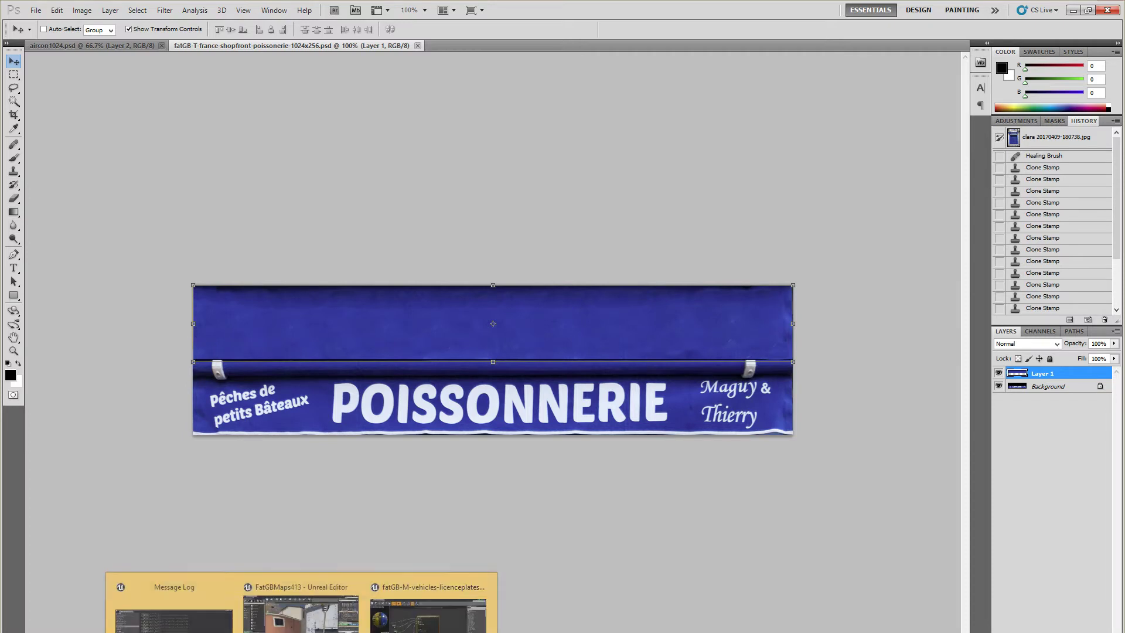
{"action": "left_click", "coordinate": [282, 631]}
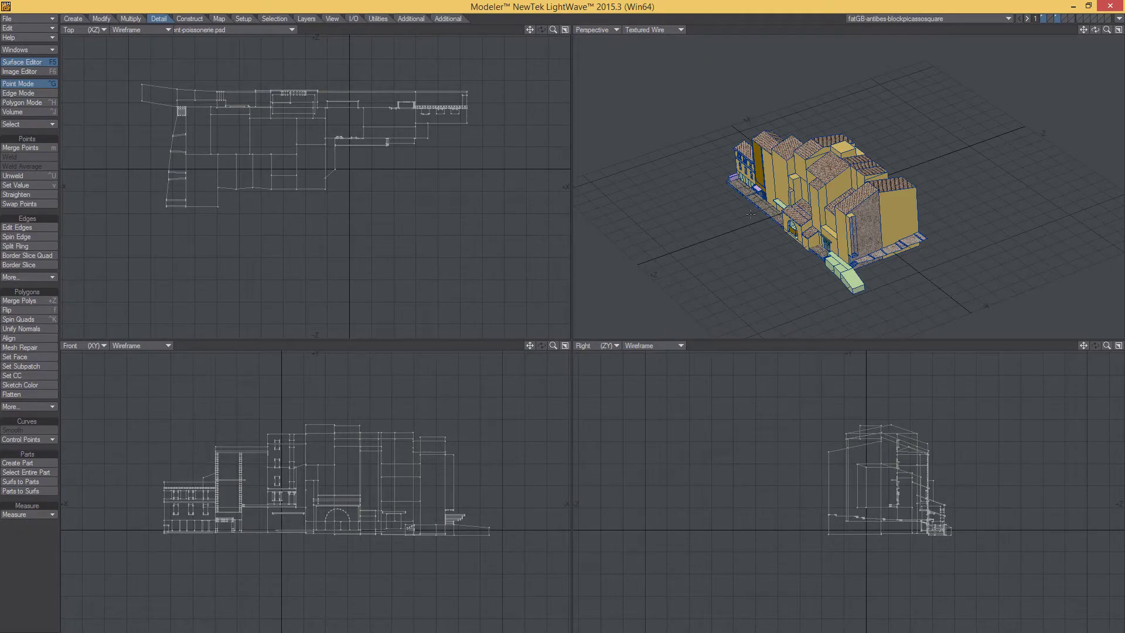
- Select the POISSONNERIE sign strip polygons, including the left 'Pêches de petits Bâteaux' panel
{"action": "left_click_drag", "start_coordinate": [748, 212], "coordinate": [815, 212], "text": "alt"}
{"action": "left_click_drag", "start_coordinate": [815, 212], "coordinate": [898, 213], "text": "alt+shift"}
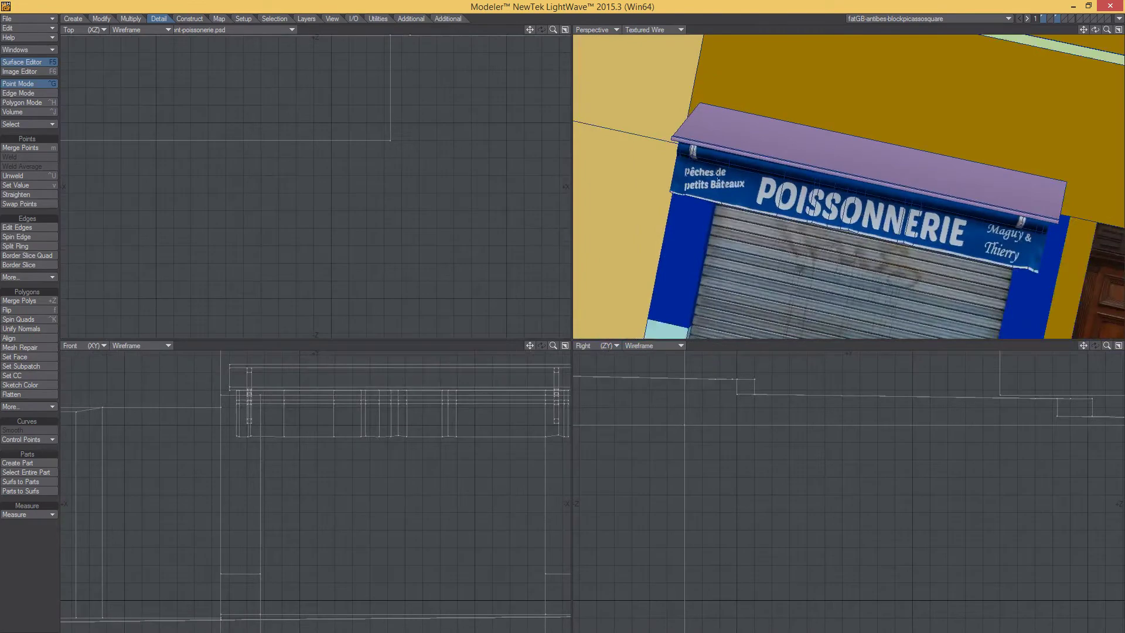
{"action": "key", "text": "space"}
{"action": "key", "text": "space"}
{"action": "left_click_drag", "start_coordinate": [739, 188], "coordinate": [956, 226]}
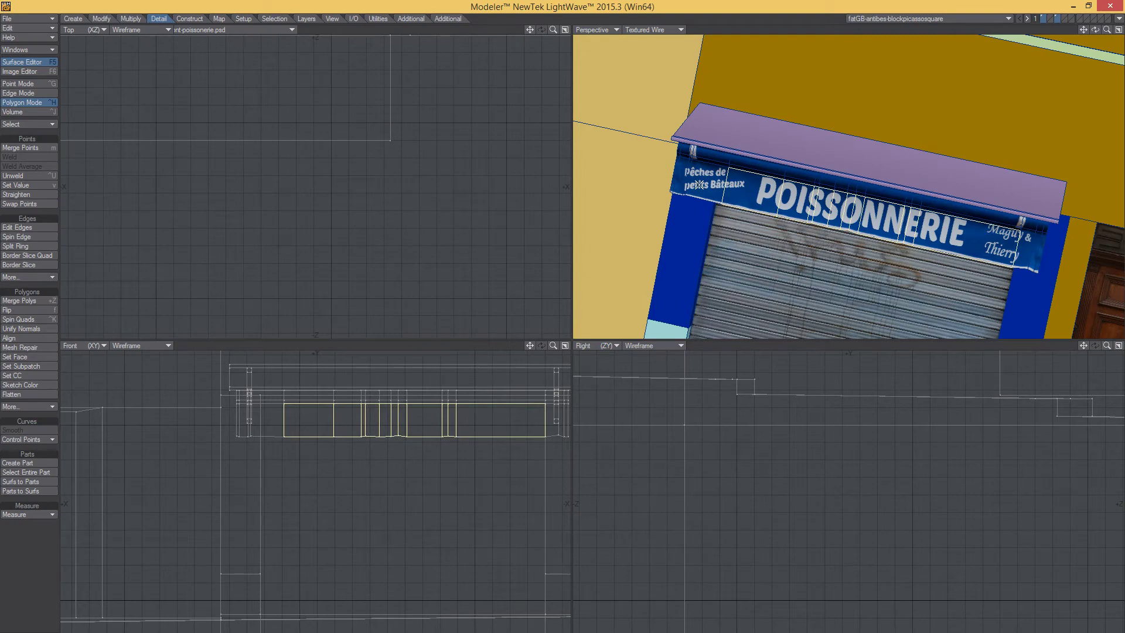
{"action": "left_click_drag", "start_coordinate": [698, 184], "coordinate": [719, 185]}
{"action": "scroll", "coordinate": [711, 185], "scroll_direction": "up", "scroll_amount": 5}
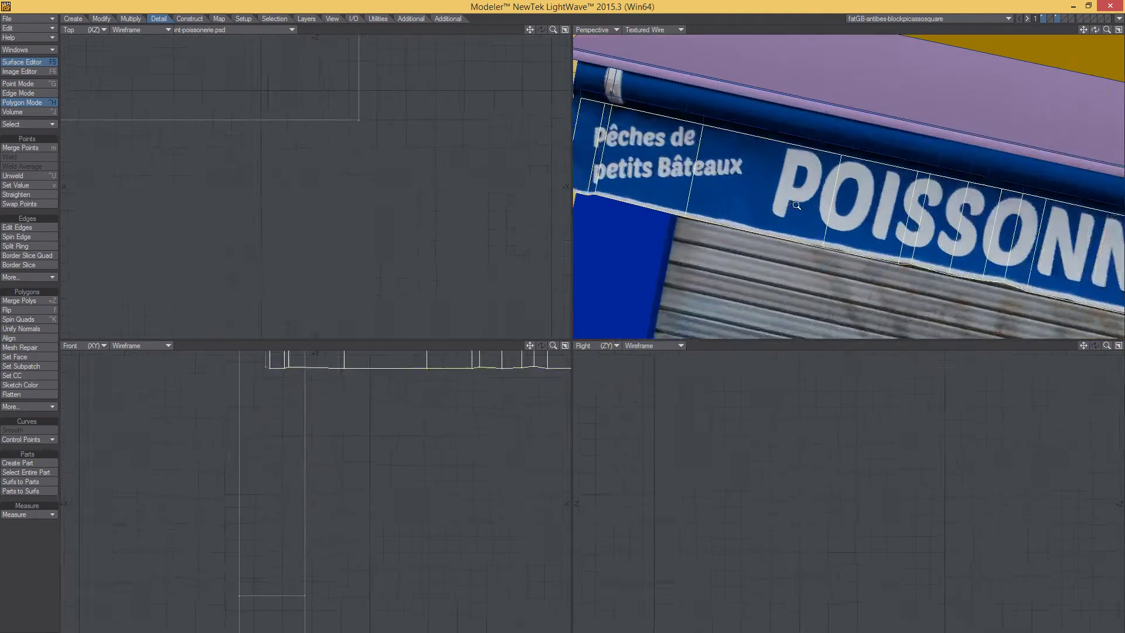
{"action": "key", "text": "g"}
{"action": "key", "text": "g"}
{"action": "key", "text": "g"}
{"action": "key", "text": "g"}
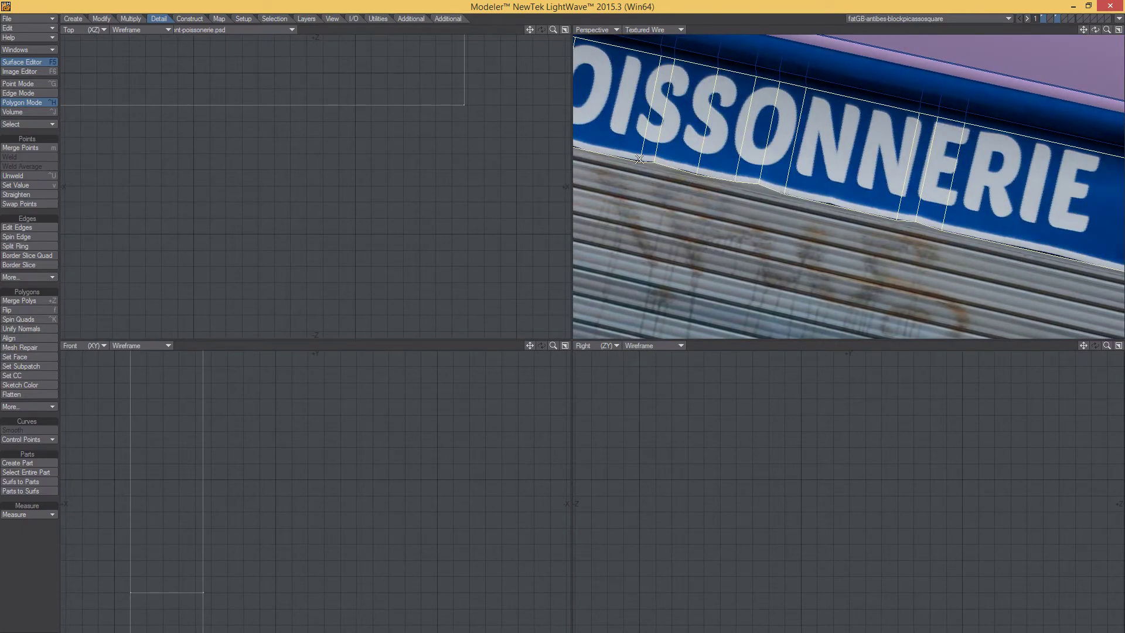
- Orbit around the POISSONNERIE sign and awning to inspect the selection
{"action": "scroll", "coordinate": [891, 207], "scroll_direction": "down", "scroll_amount": 5}
{"action": "left_click_drag", "start_coordinate": [891, 208], "coordinate": [843, 195], "text": "alt"}
{"action": "left_click_drag", "start_coordinate": [843, 195], "coordinate": [808, 191], "text": "alt"}
{"action": "left_click_drag", "start_coordinate": [809, 190], "coordinate": [961, 202], "text": "alt+shift"}
{"action": "left_click_drag", "start_coordinate": [961, 202], "coordinate": [788, 252], "text": "alt"}
{"action": "left_click_drag", "start_coordinate": [788, 252], "coordinate": [750, 235], "text": "alt"}
{"action": "left_click_drag", "start_coordinate": [750, 234], "coordinate": [726, 182], "text": "ctrl+alt"}
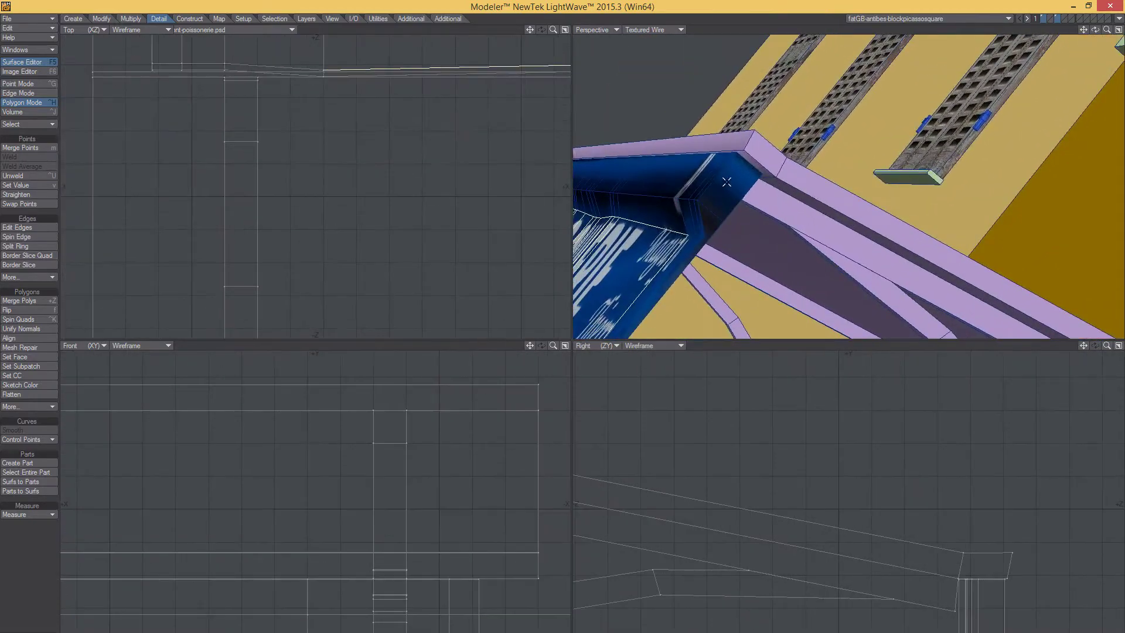
{"action": "left_click_drag", "start_coordinate": [699, 240], "coordinate": [736, 264], "text": "ctrl+alt"}
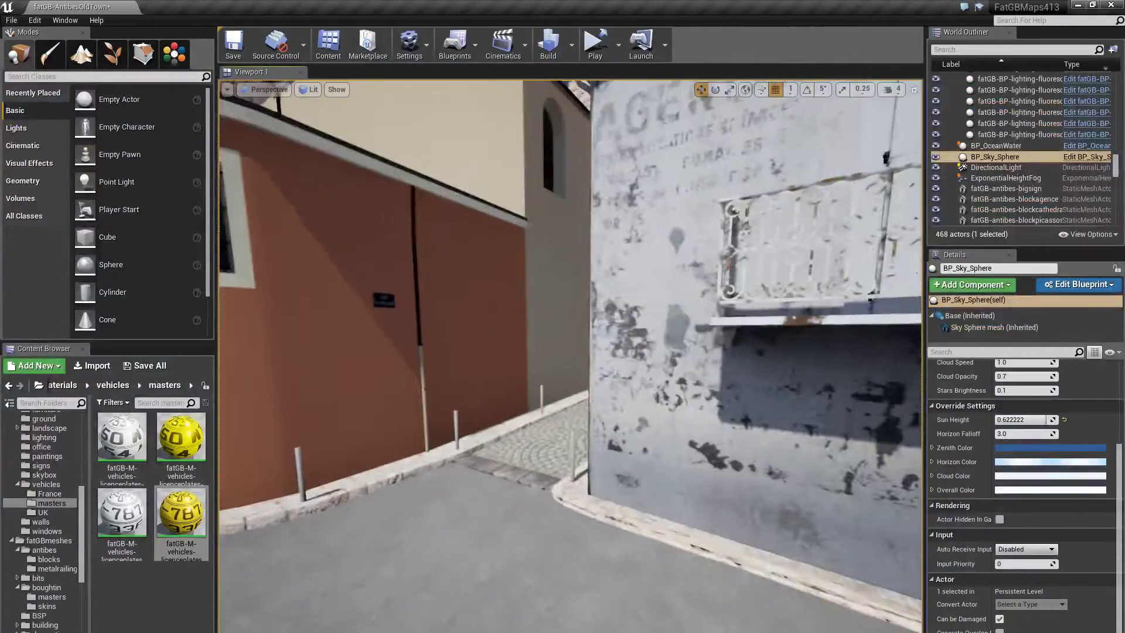
- Select the shopfront to confirm it is the fatGB-antibes-blockpicassosquare mesh, then fly back along the street
{"action": "key", "text": "w"}
{"action": "right_click_drag", "start_coordinate": [570, 355], "coordinate": [750, 356]}
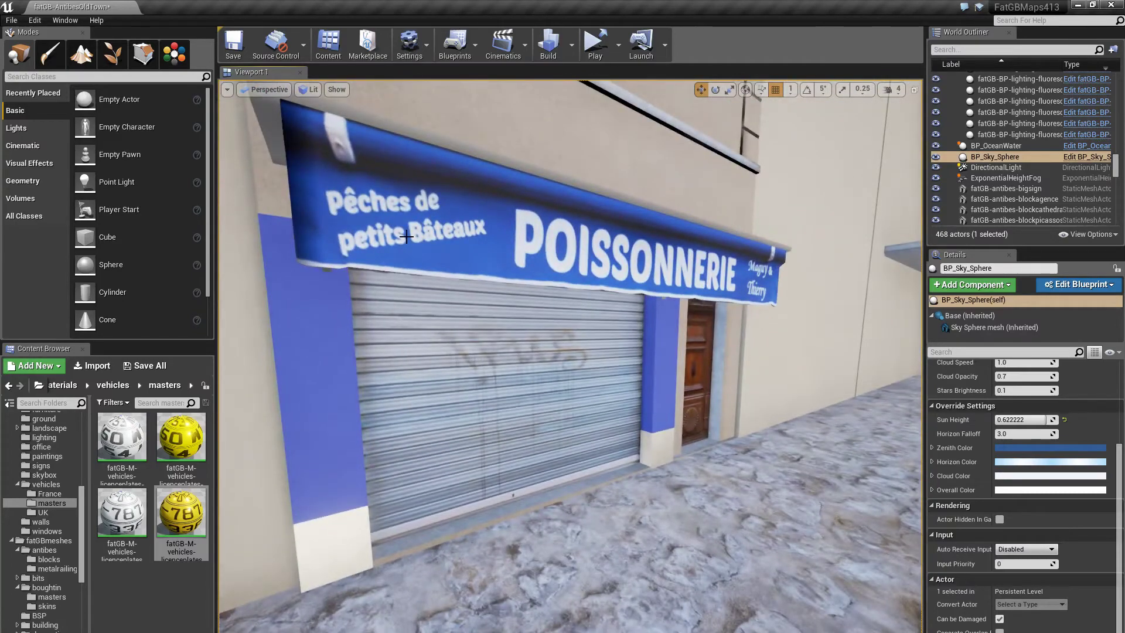
{"action": "left_click", "coordinate": [466, 295]}
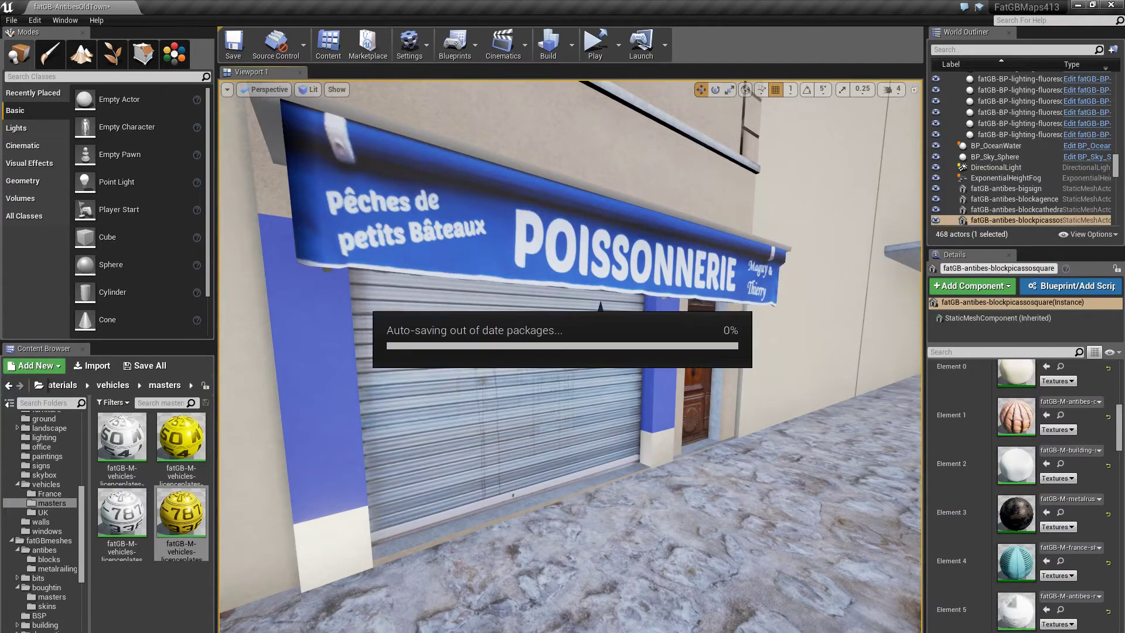
{"action": "right_click_drag", "start_coordinate": [622, 617], "coordinate": [541, 585]}
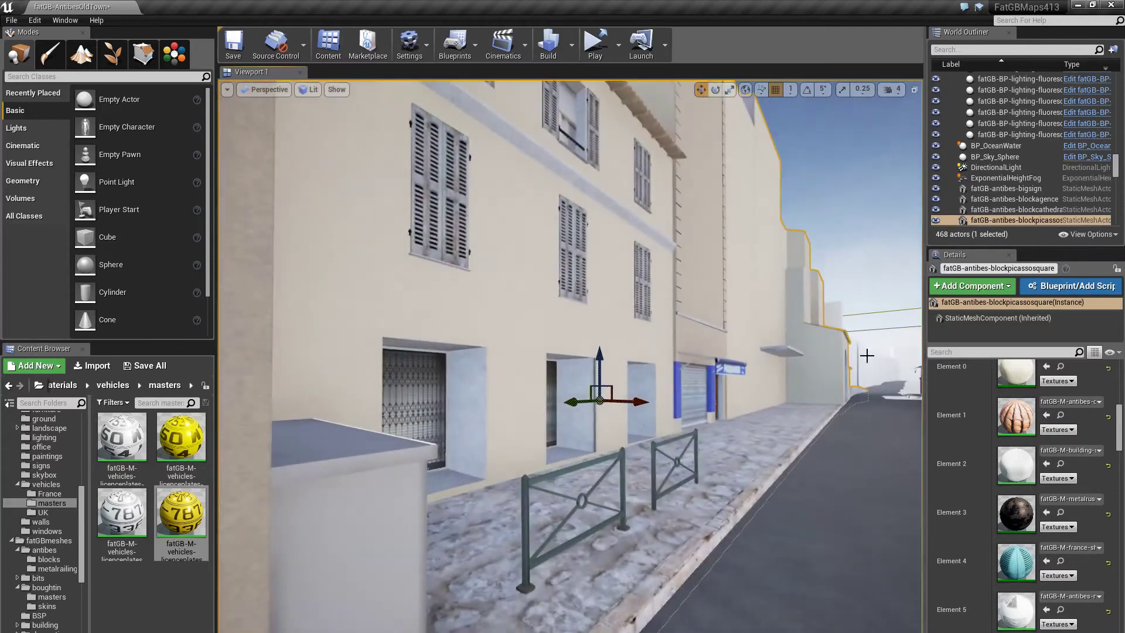
{"action": "left_click", "coordinate": [833, 268]}
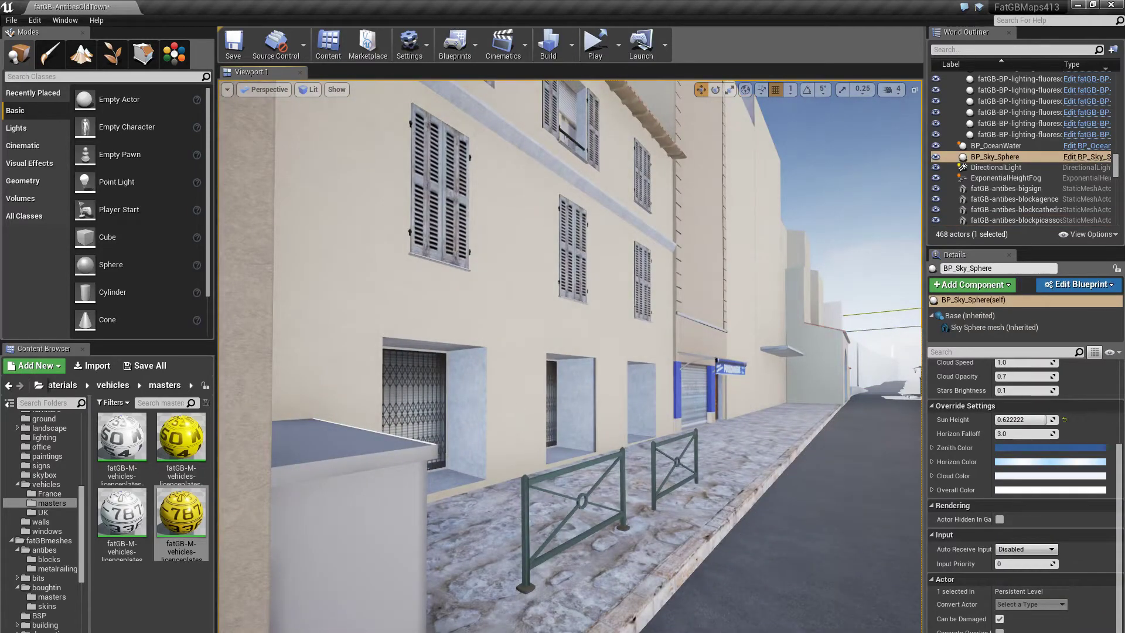
{"action": "right_click_drag", "start_coordinate": [616, 372], "coordinate": [579, 373]}
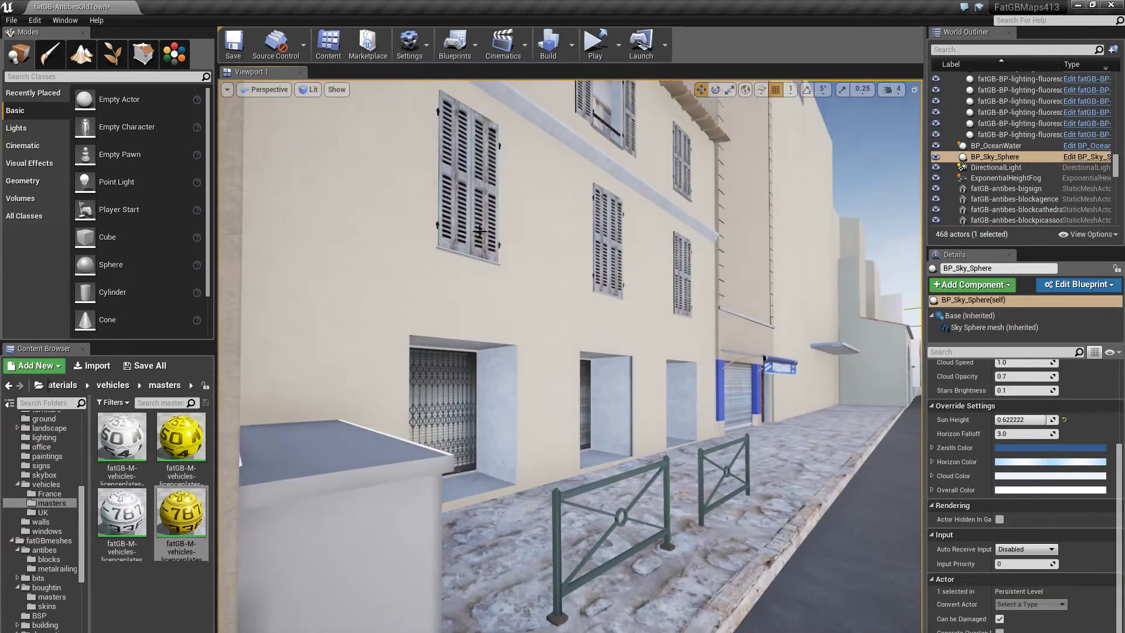
{"action": "mouse_move", "coordinate": [573, 430]}
{"action": "right_mouse_down"}
{"action": "mouse_move", "coordinate": [530, 430]}
{"action": "mouse_move", "coordinate": [571, 428]}
{"action": "right_mouse_up"}
{"action": "mouse_move", "coordinate": [571, 428]}
{"action": "left_mouse_down"}
{"action": "mouse_move", "coordinate": [615, 419]}
{"action": "mouse_move", "coordinate": [630, 393]}
{"action": "mouse_move", "coordinate": [621, 413]}
{"action": "mouse_move", "coordinate": [581, 419]}
{"action": "left_mouse_up"}
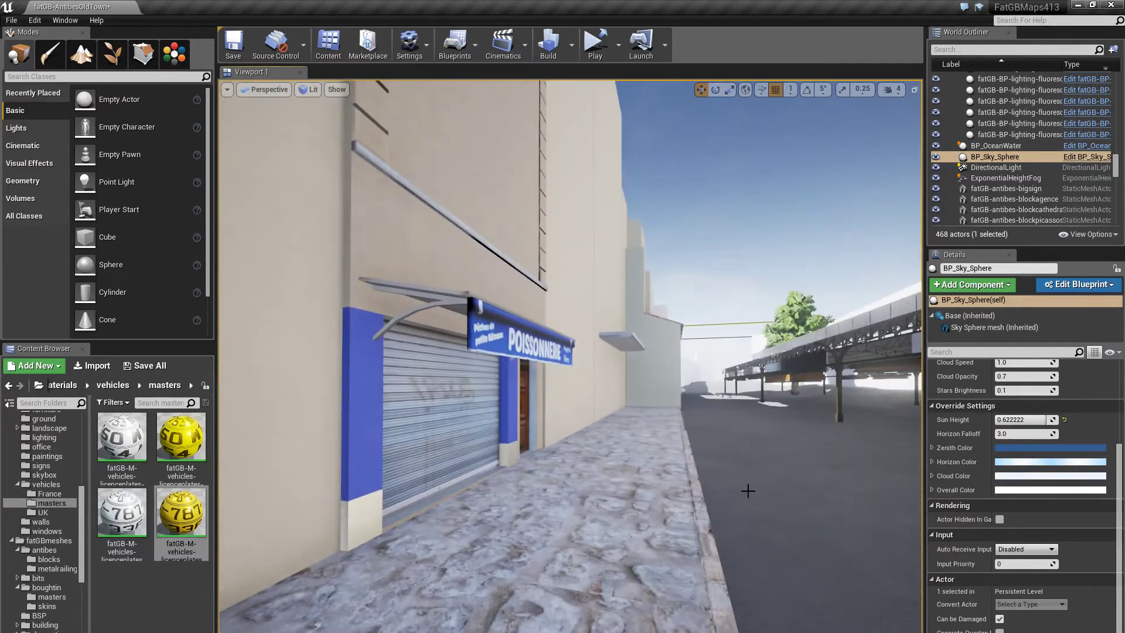
{"action": "left_click_drag", "start_coordinate": [582, 419], "coordinate": [509, 258]}
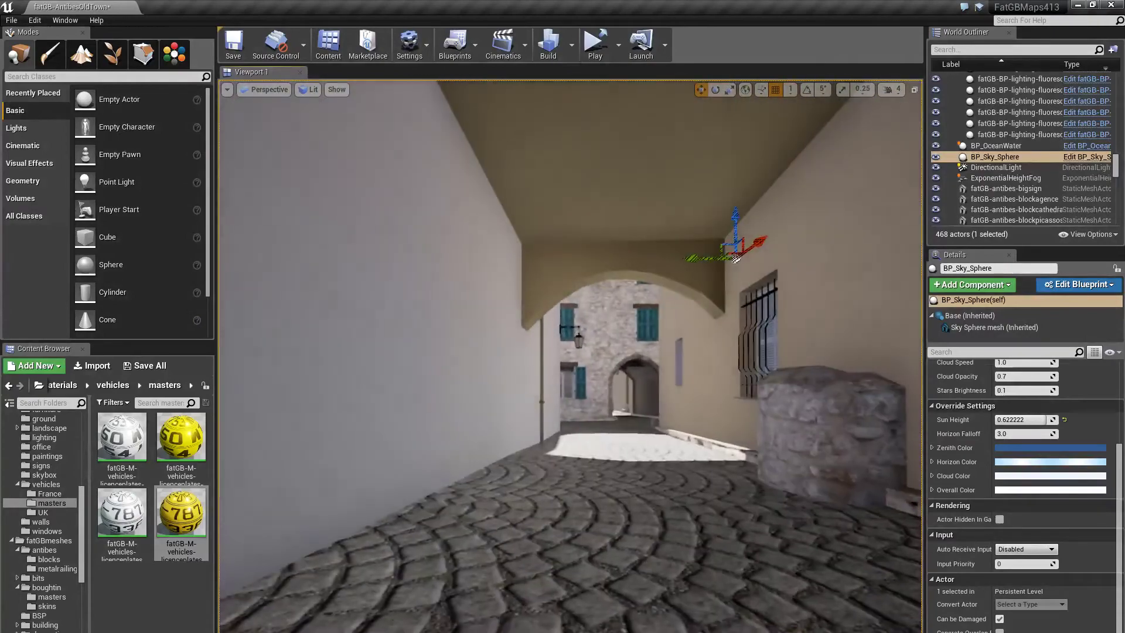
{"action": "left_click_drag", "start_coordinate": [508, 258], "coordinate": [437, 188]}
- Select the blank wall actors Cube112 and Cube122, then clear the selection by clicking the sky
{"action": "left_click", "coordinate": [410, 200]}
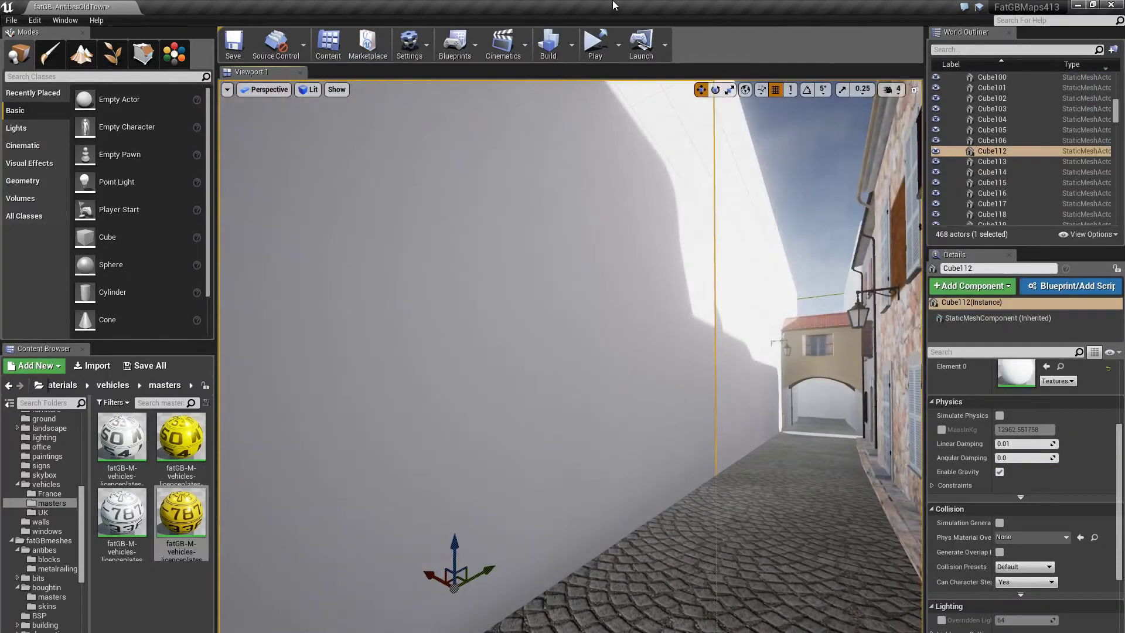
{"action": "left_click", "coordinate": [711, 353]}
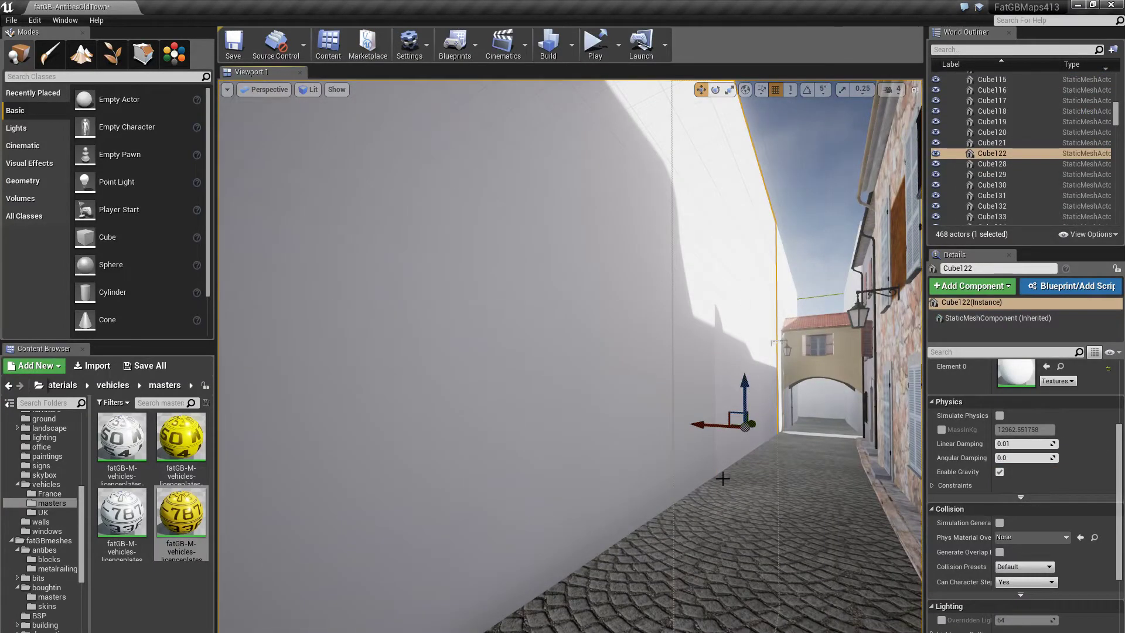
{"action": "left_click", "coordinate": [731, 544]}
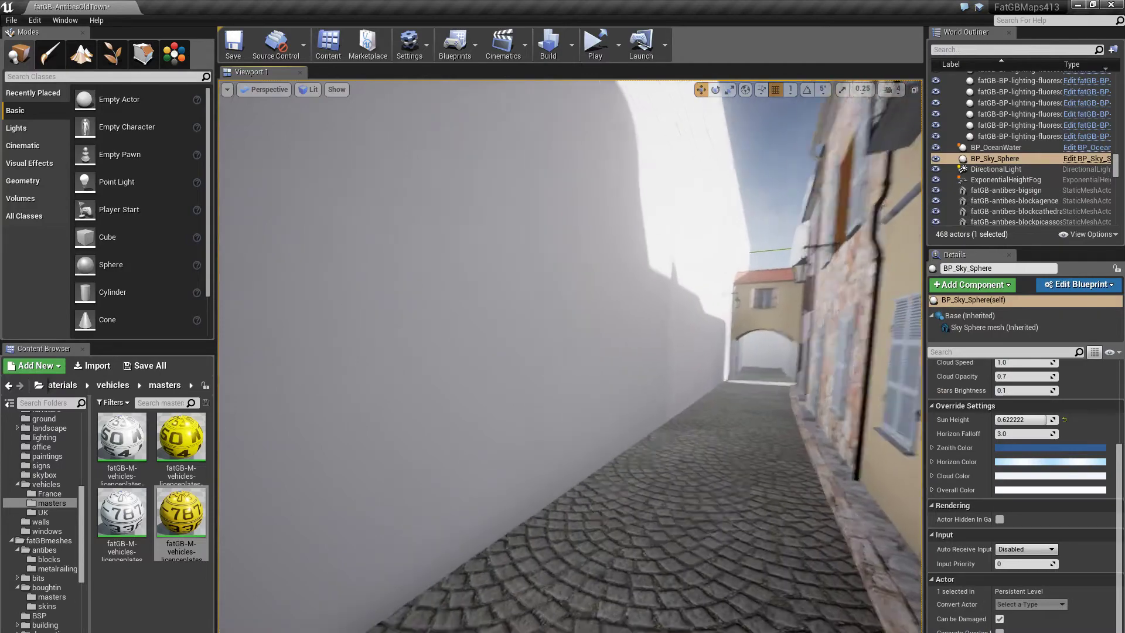
- Fly down the alley toward the yellow building and inspect the brown wooden door's stone arch
{"action": "left_click_drag", "start_coordinate": [732, 544], "coordinate": [826, 386]}
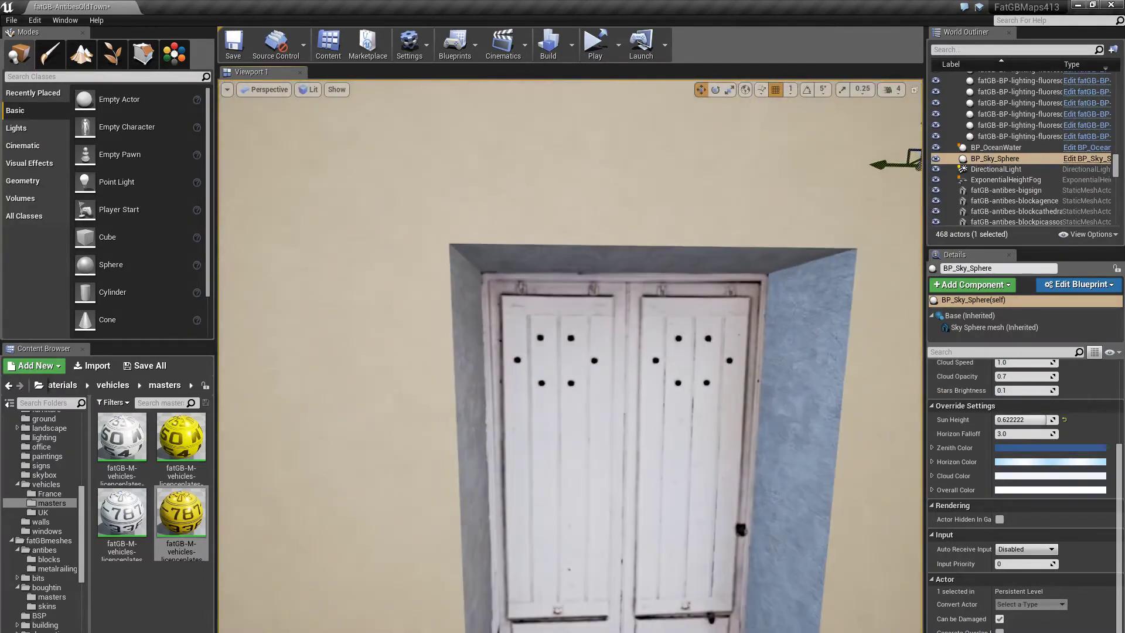
{"action": "mouse_move", "coordinate": [721, 491]}
{"action": "left_mouse_down"}
{"action": "mouse_move", "coordinate": [679, 521]}
{"action": "mouse_move", "coordinate": [720, 492]}
{"action": "left_mouse_up"}
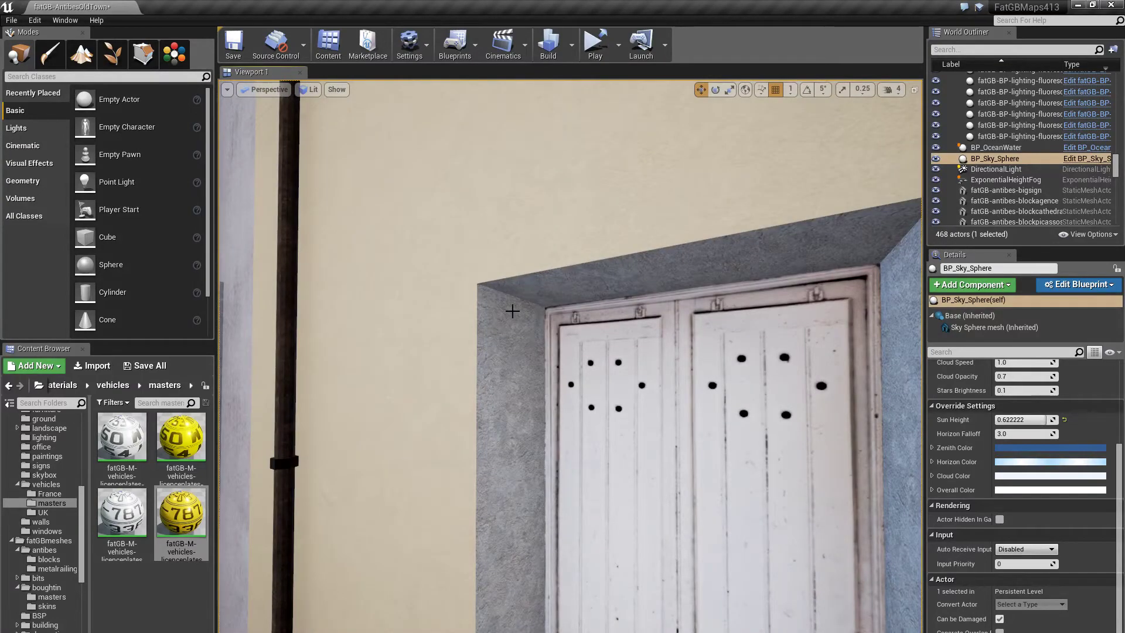
{"action": "right_click_drag", "start_coordinate": [512, 311], "coordinate": [340, 280]}
{"action": "key", "text": "w"}
{"action": "key", "text": "s"}
{"action": "key", "text": "d"}
- Fly into the next alley, along the sea wall and past the parked cars
{"action": "key", "text": "s"}
{"action": "key", "text": "w"}
{"action": "key", "text": "w"}
{"action": "key", "text": "a"}
{"action": "right_click_drag", "start_coordinate": [364, 436], "coordinate": [426, 454]}
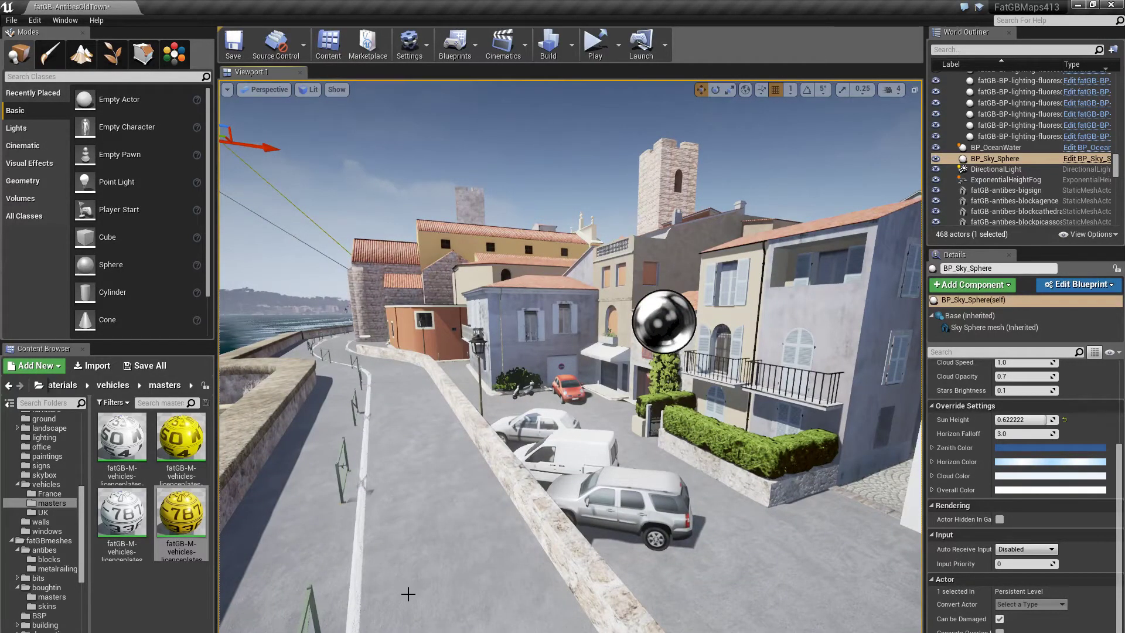
{"action": "right_click_drag", "start_coordinate": [425, 454], "coordinate": [465, 423]}
{"action": "key", "text": "w"}
{"action": "key", "text": "a"}
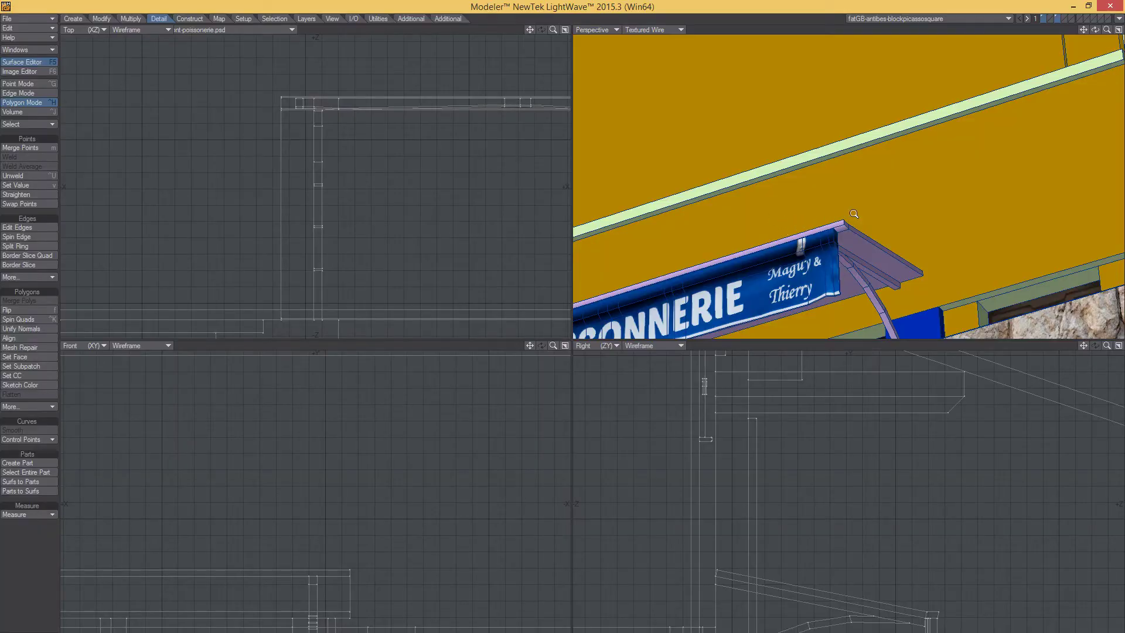
- Inspect the POISSONNERIE awning's top, front and left side, then switch to Photoshop
{"action": "left_click_drag", "start_coordinate": [854, 214], "coordinate": [806, 212], "text": "ctrl+alt"}
{"action": "left_click_drag", "start_coordinate": [805, 212], "coordinate": [790, 129], "text": "alt+shift"}
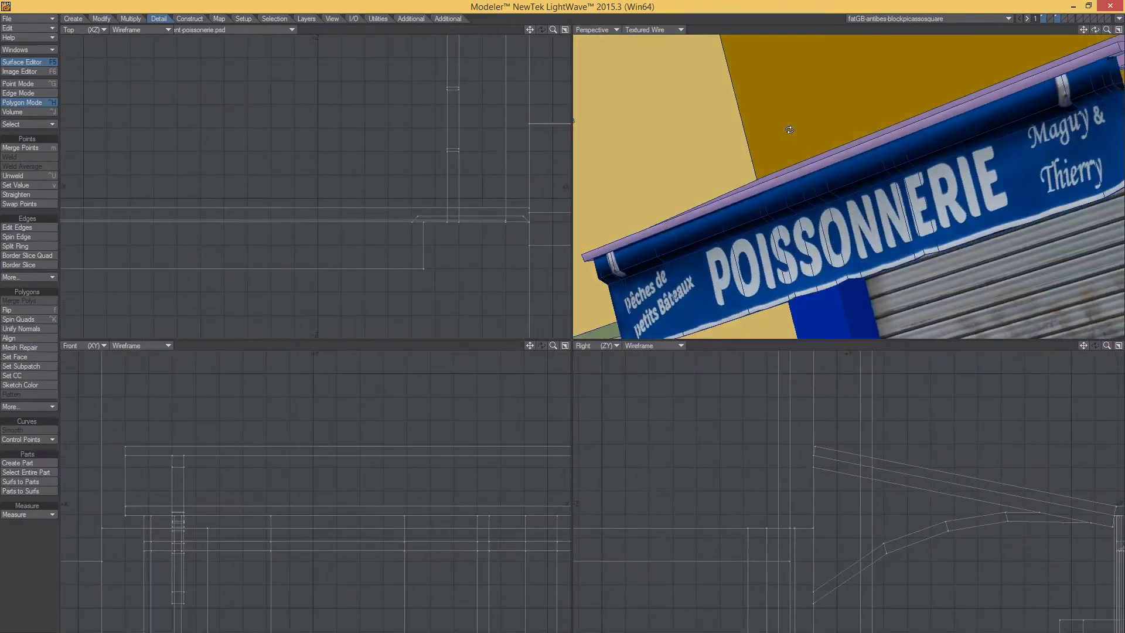
{"action": "left_click_drag", "start_coordinate": [998, 162], "coordinate": [982, 214], "text": "alt"}
{"action": "left_click_drag", "start_coordinate": [855, 203], "coordinate": [940, 183], "text": "ctrl+alt"}
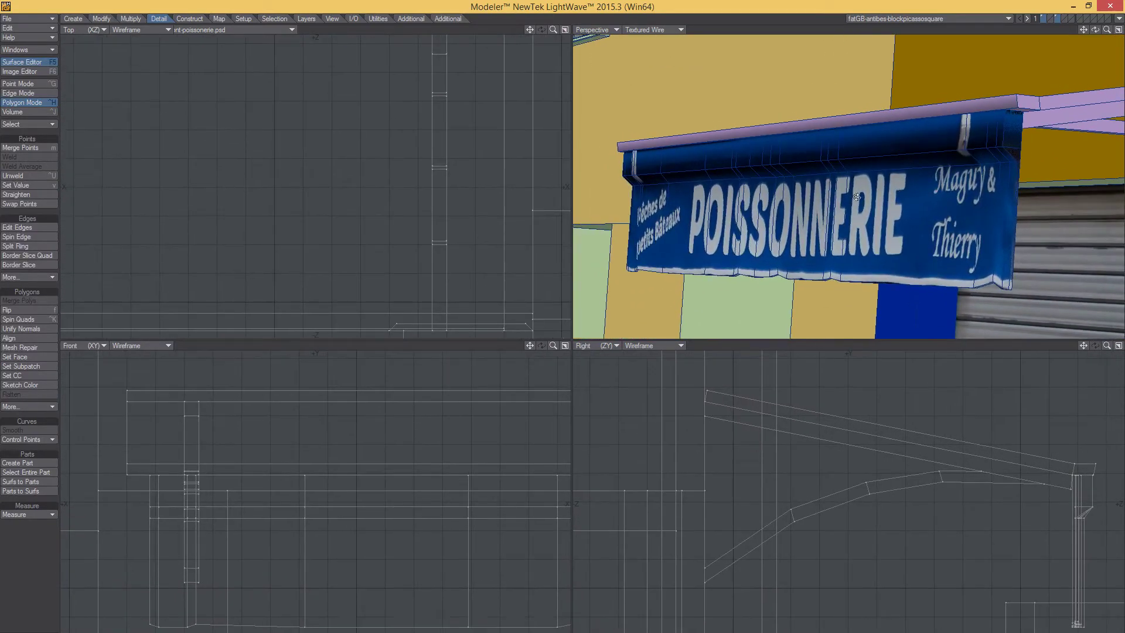
{"action": "left_click_drag", "start_coordinate": [811, 205], "coordinate": [806, 224], "text": "alt"}
{"action": "left_click_drag", "start_coordinate": [899, 201], "coordinate": [829, 205], "text": "ctrl+alt"}
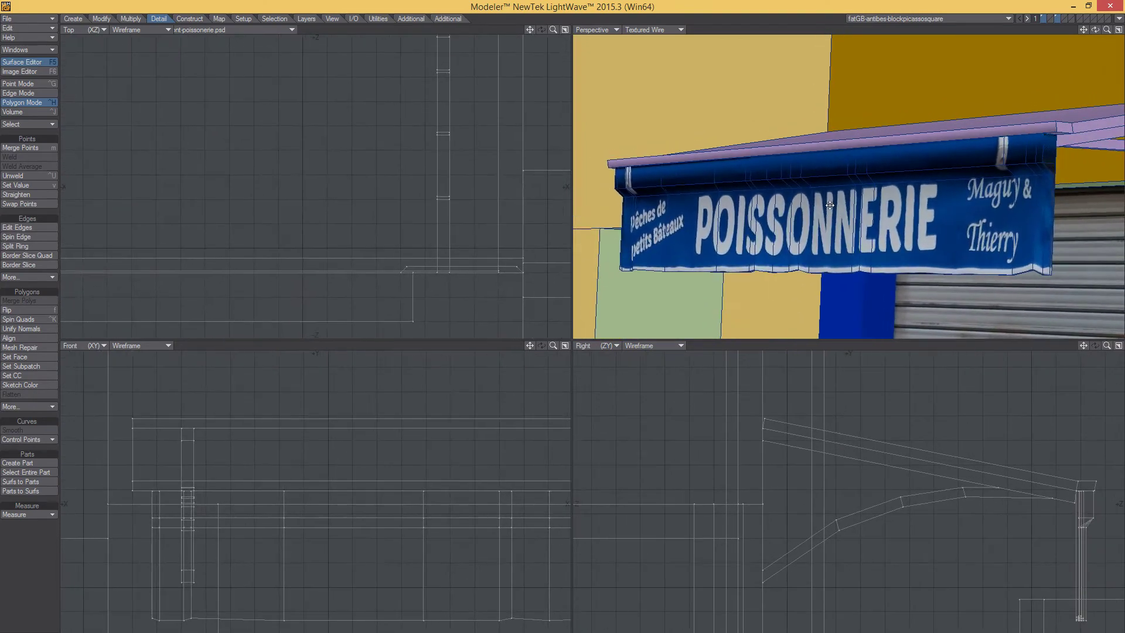
{"action": "left_click_drag", "start_coordinate": [720, 204], "coordinate": [897, 184], "text": "alt"}
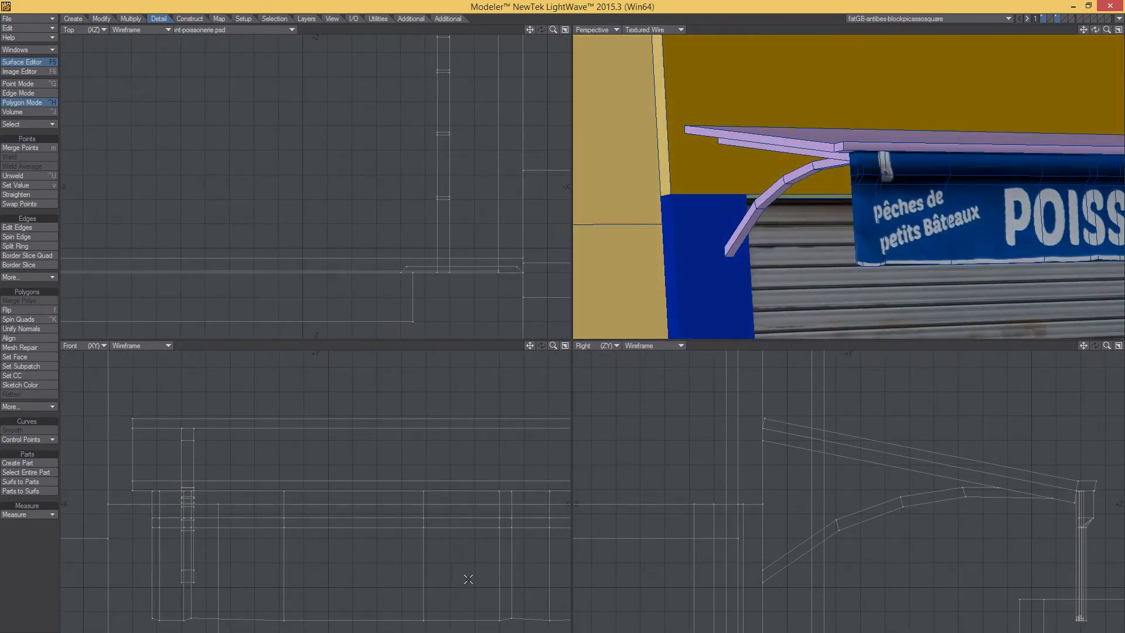
{"action": "key", "text": "alt+Tab"}
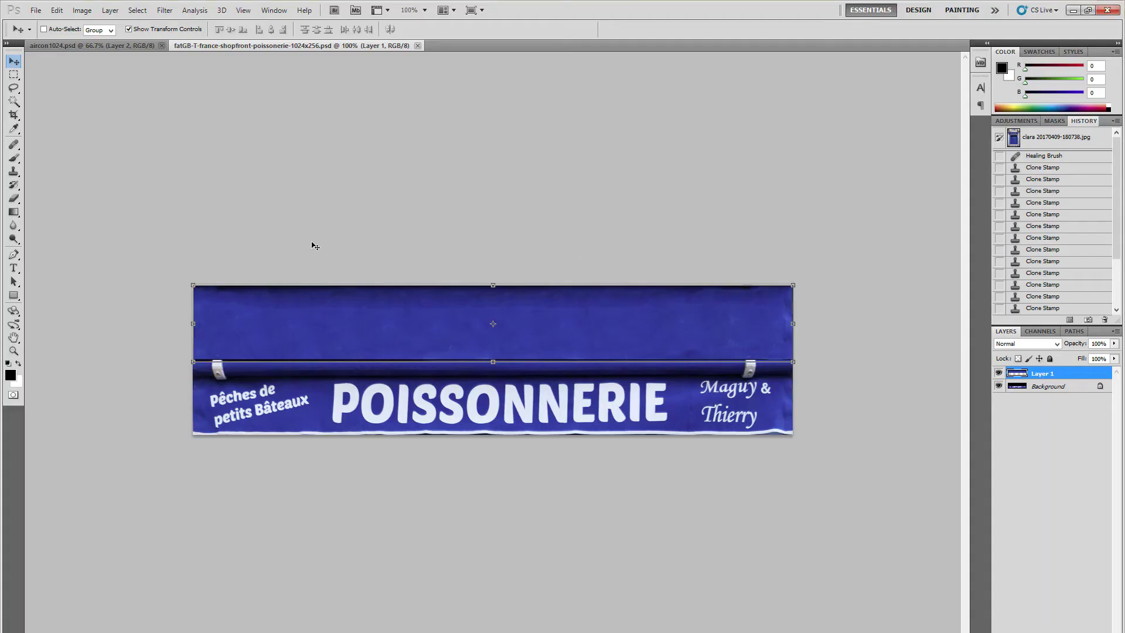
- In the poissonnerie texture's Channels panel, show the RGB channels and hide Alpha 1
{"action": "left_click", "coordinate": [97, 45]}
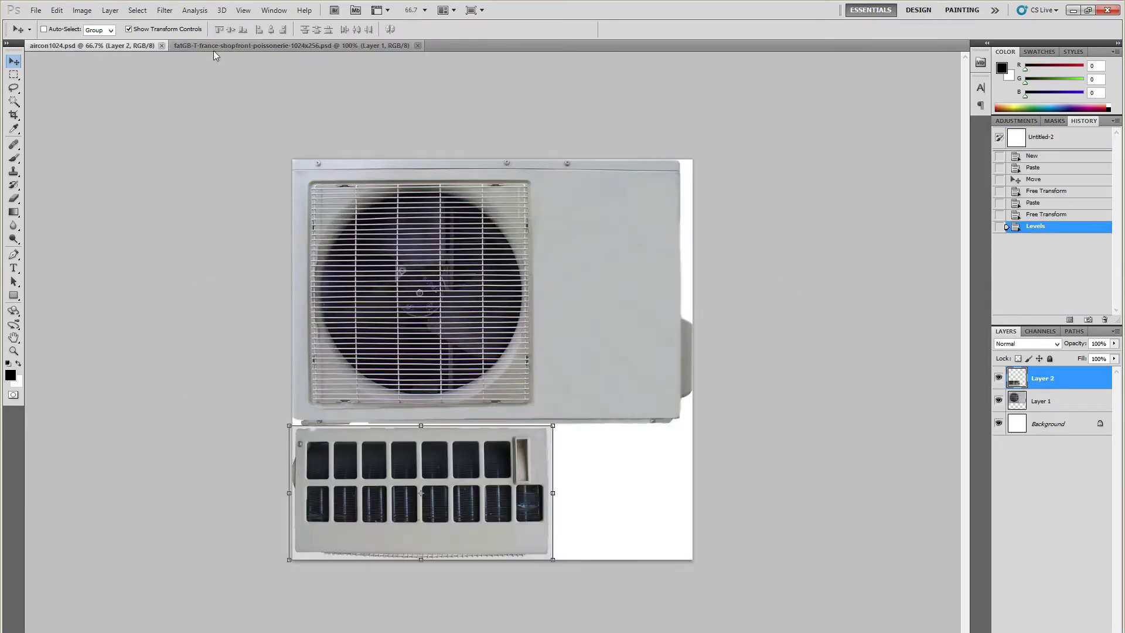
{"action": "left_click", "coordinate": [231, 47]}
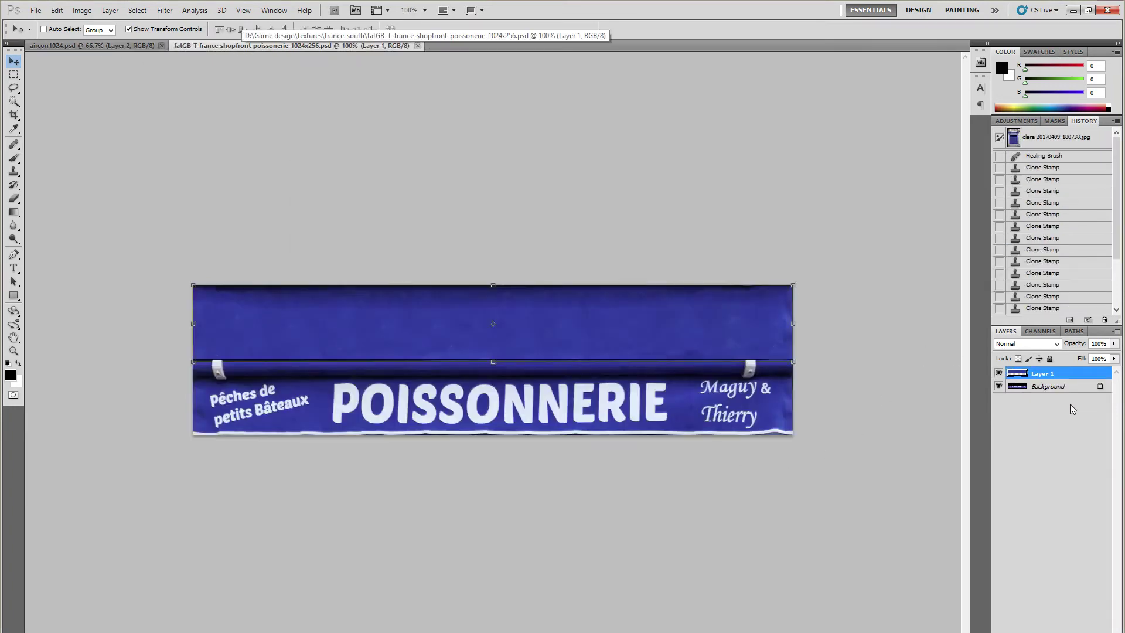
{"action": "left_click", "coordinate": [1040, 332]}
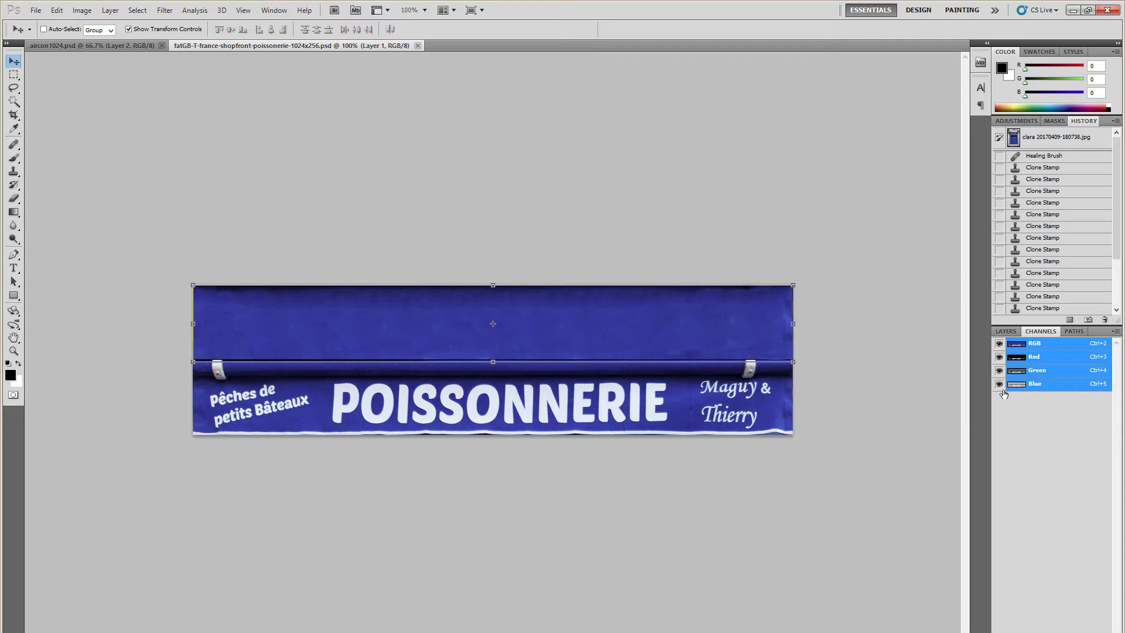
{"action": "left_click", "coordinate": [1088, 632]}
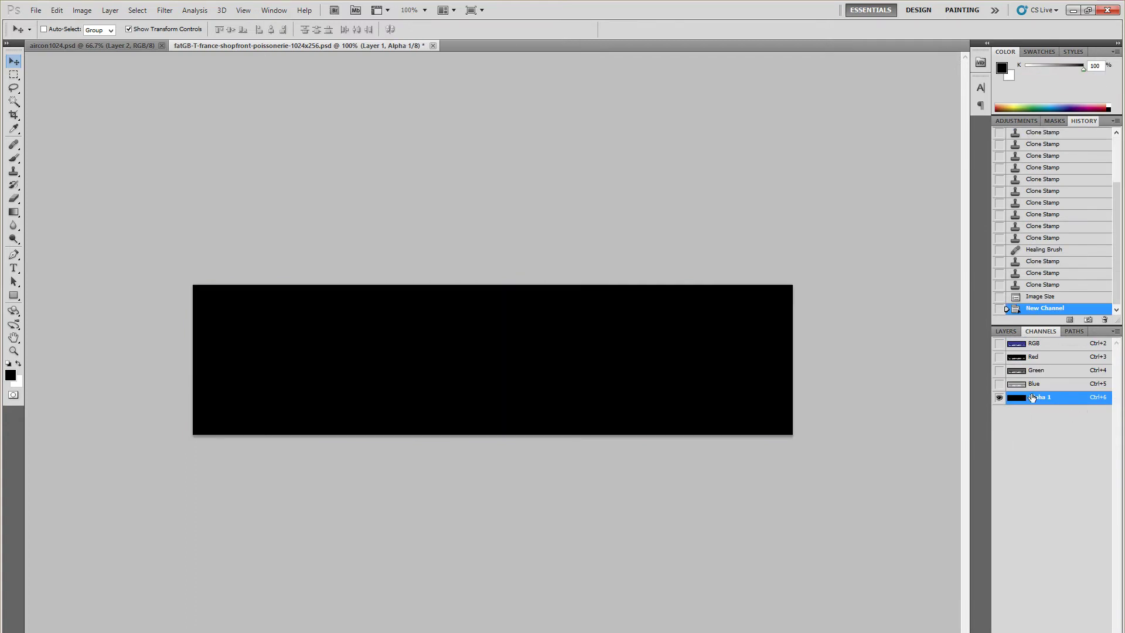
{"action": "left_click", "coordinate": [1006, 332]}
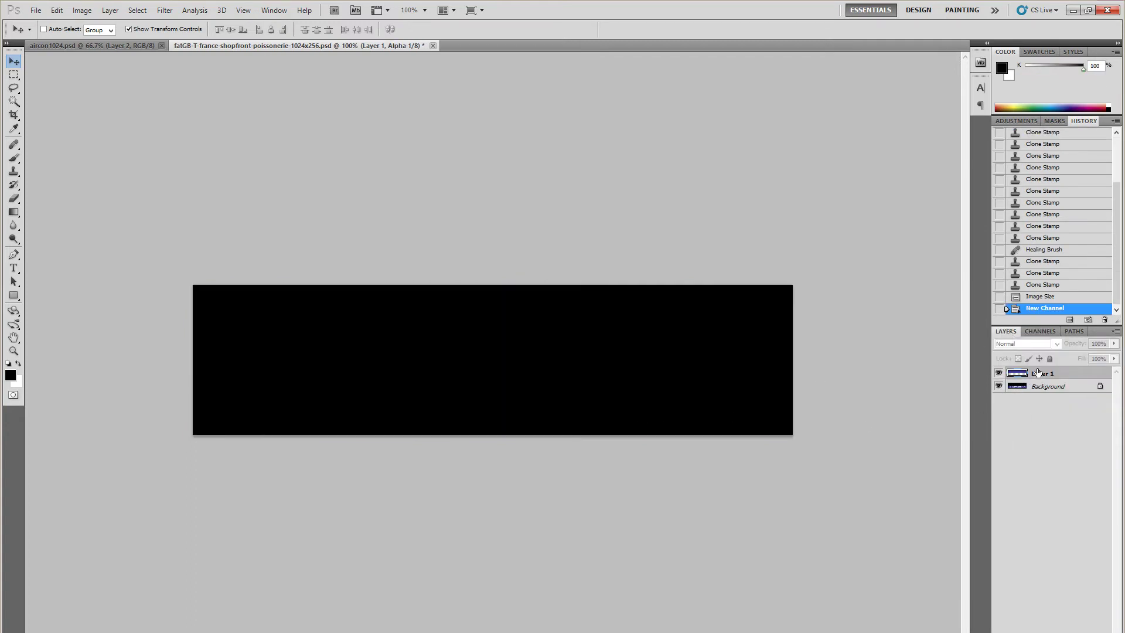
{"action": "left_click", "coordinate": [1040, 332]}
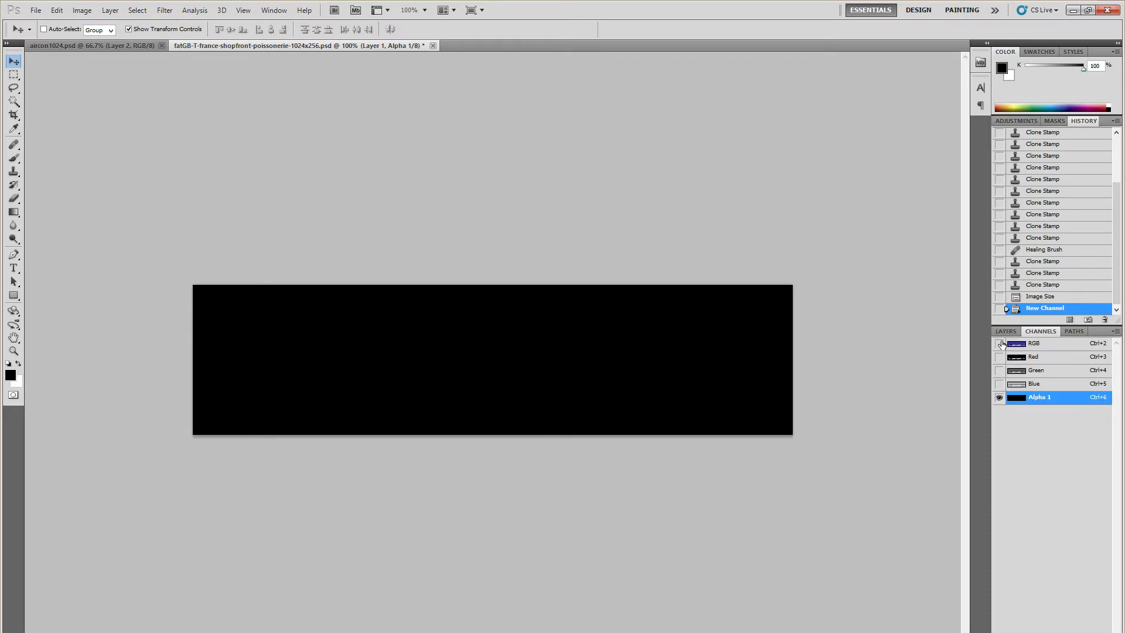
{"action": "left_click", "coordinate": [1000, 344]}
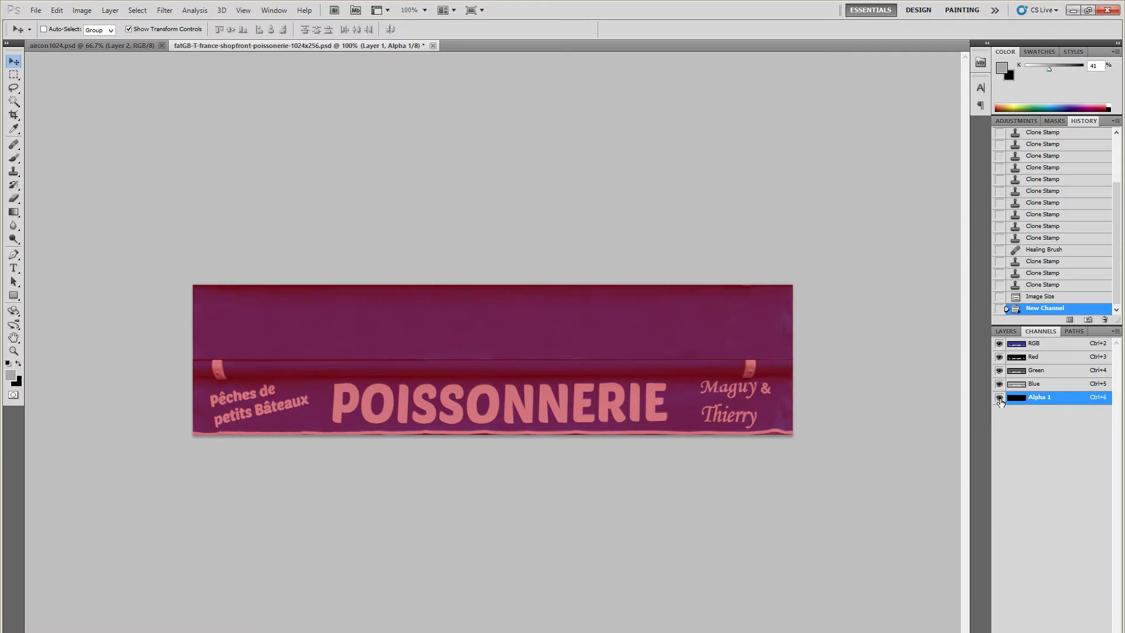
{"action": "left_click", "coordinate": [999, 398]}
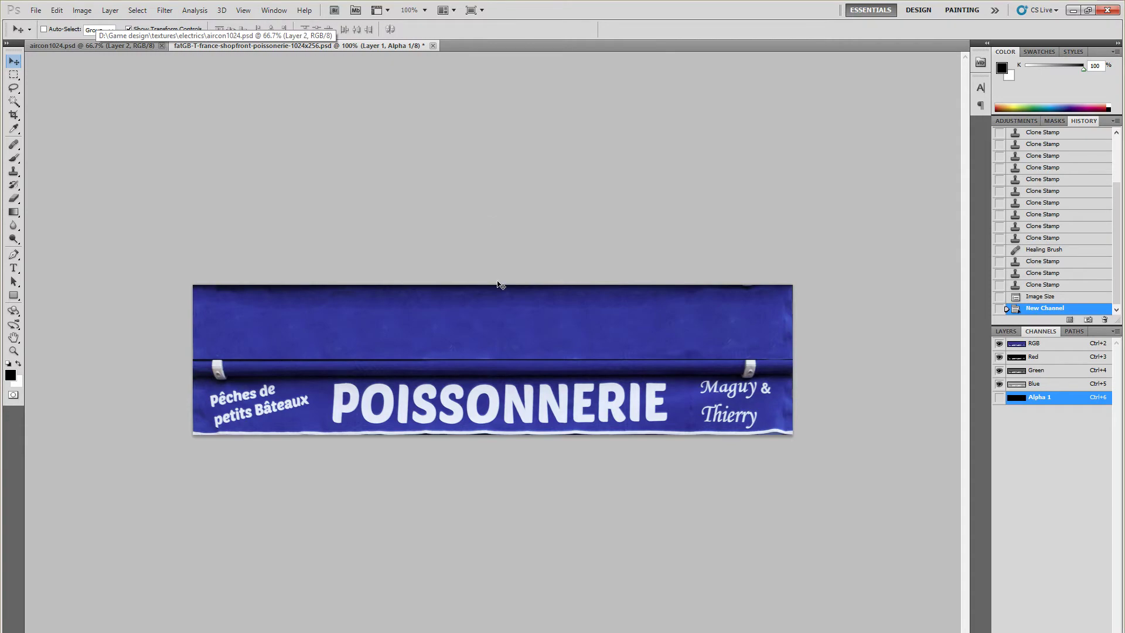
- Minimize and restore Photoshop, then launch CrazyBump from Windows Search
{"action": "left_click", "coordinate": [1073, 10]}
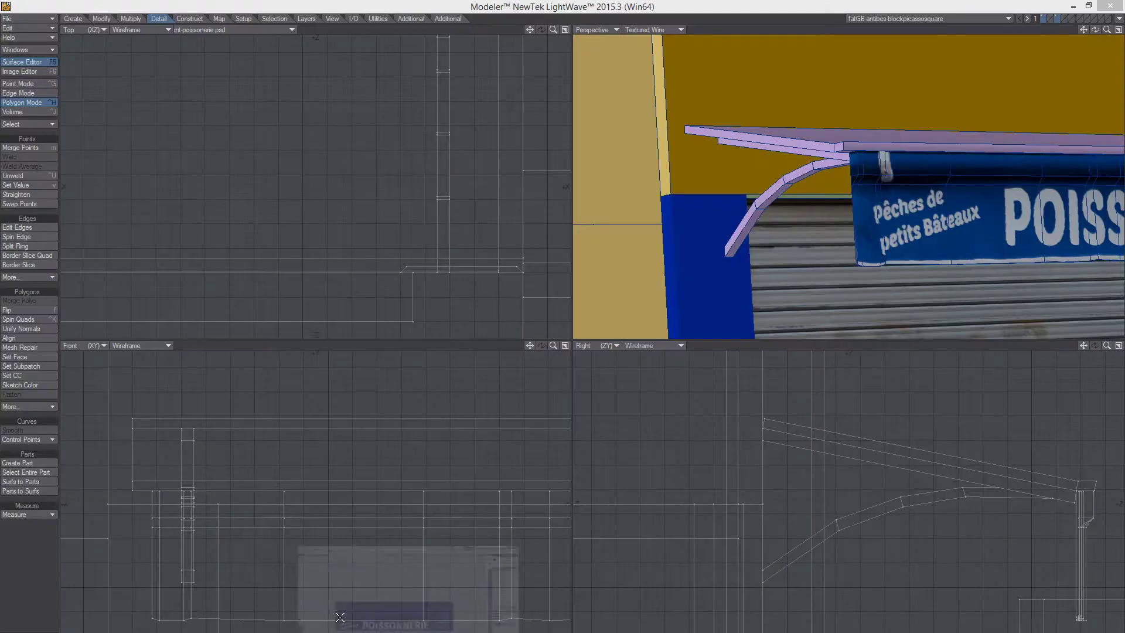
{"action": "left_click", "coordinate": [398, 632]}
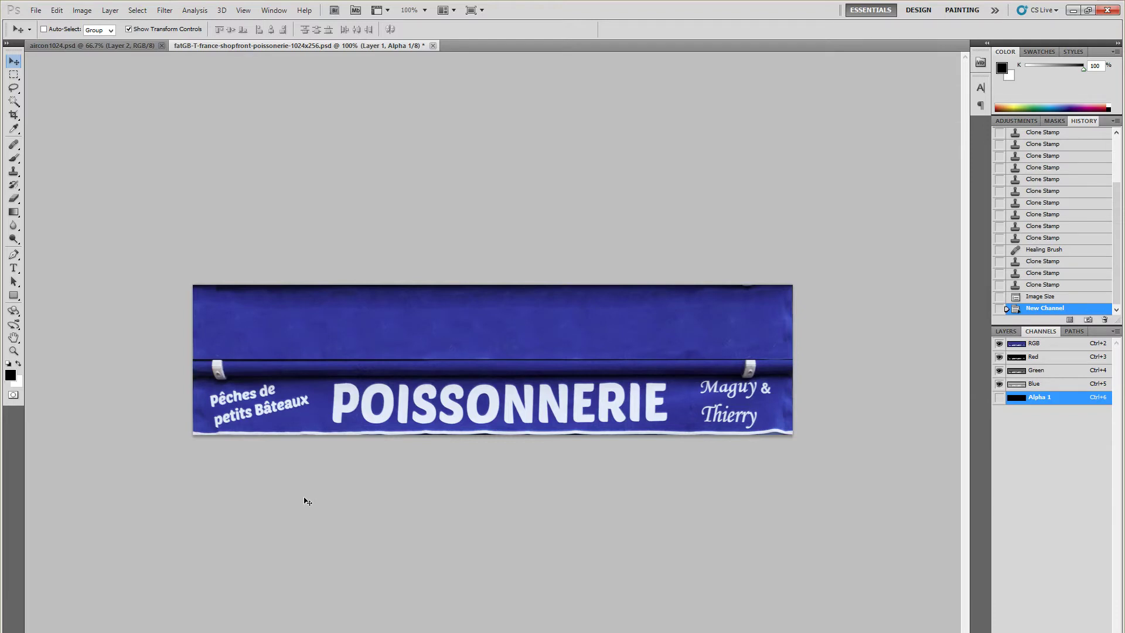
{"action": "key", "text": "super+q"}
{"action": "type", "text": "crazybump"}
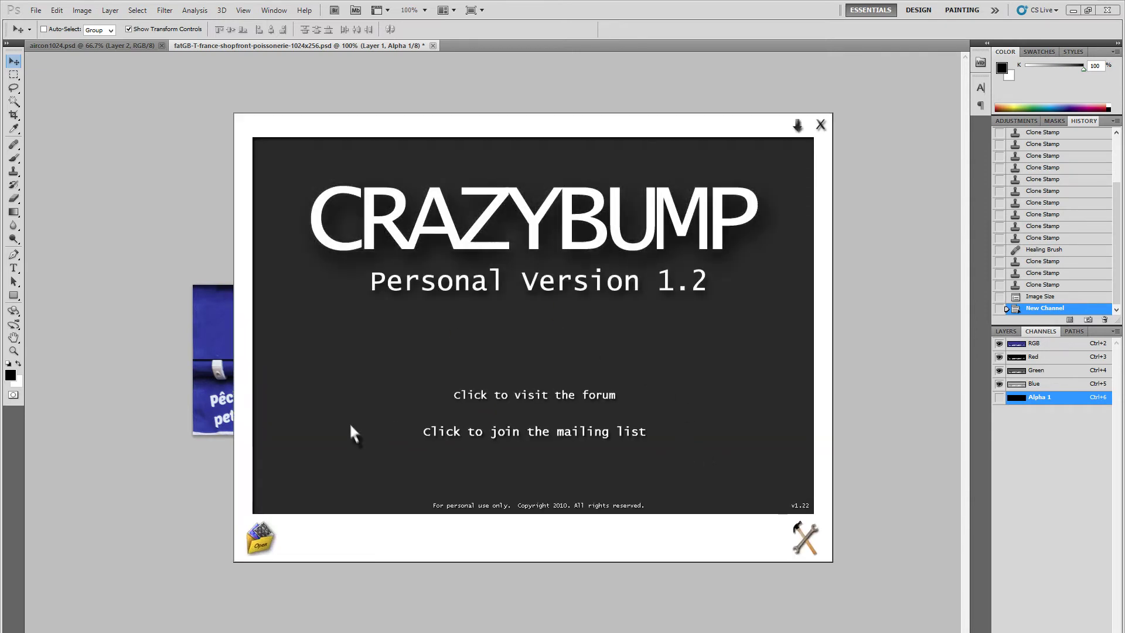
- Close CrazyBump and switch to the Lightroom photo library
{"action": "left_click", "coordinate": [793, 535]}
{"action": "left_click", "coordinate": [644, 602]}
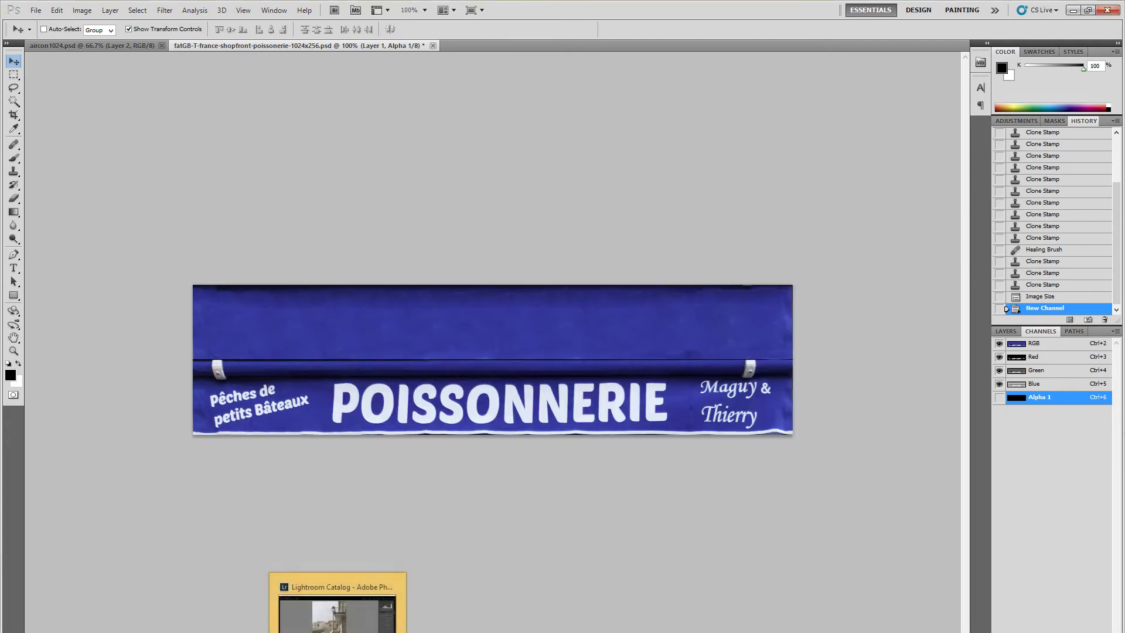
{"action": "left_click", "coordinate": [337, 631]}
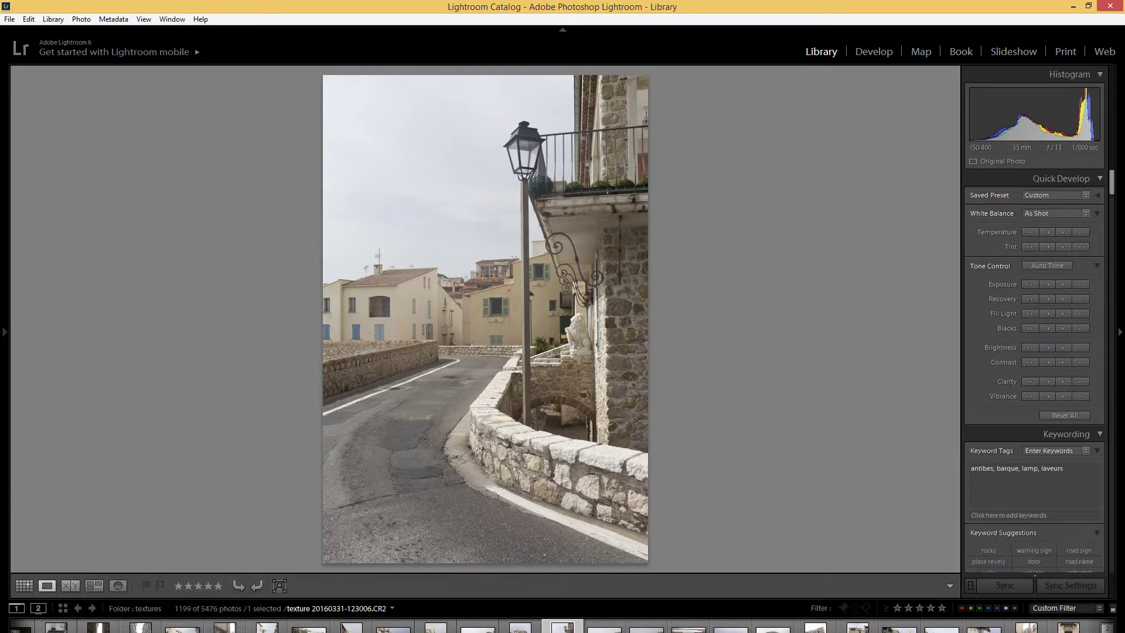
- Give texture 20160401-081750.CR2 +0.66 exposure and +60 contrast, and open it in Develop
{"action": "key", "text": "Right"}
{"action": "key", "text": "Right"}
{"action": "key", "text": "Right"}
{"action": "key", "text": "Right"}
{"action": "key", "text": "Right"}
{"action": "key", "text": "Right"}
{"action": "key", "text": "Right"}
{"action": "key", "text": "Right"}
{"action": "key", "text": "Right"}
{"action": "key", "text": "Right"}
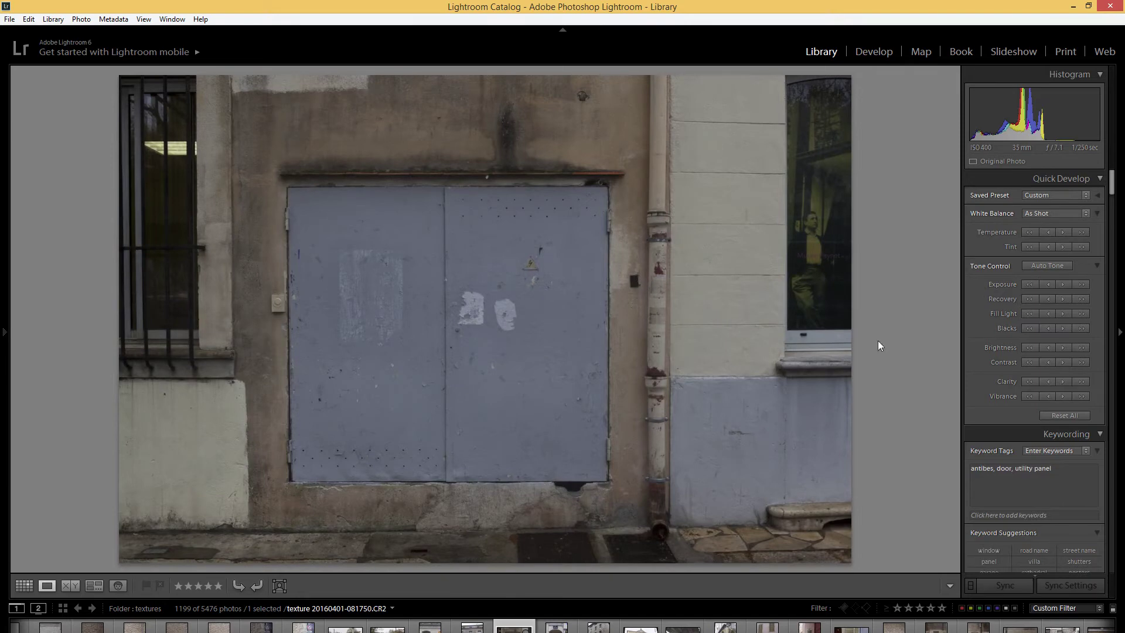
{"action": "left_click", "coordinate": [1062, 284]}
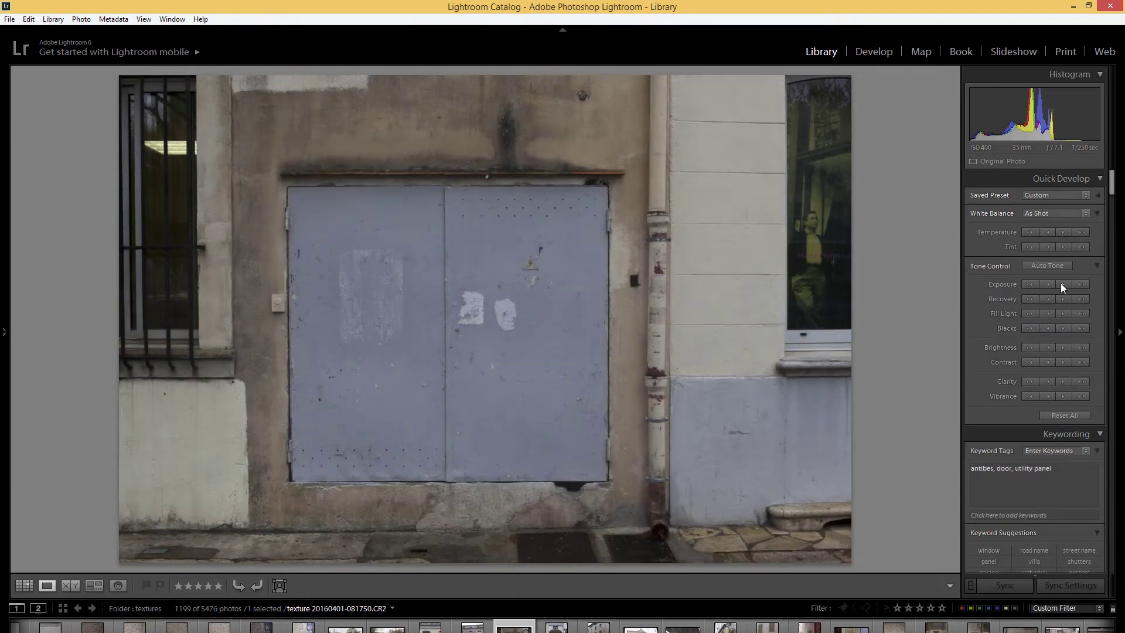
{"action": "left_click", "coordinate": [1061, 284]}
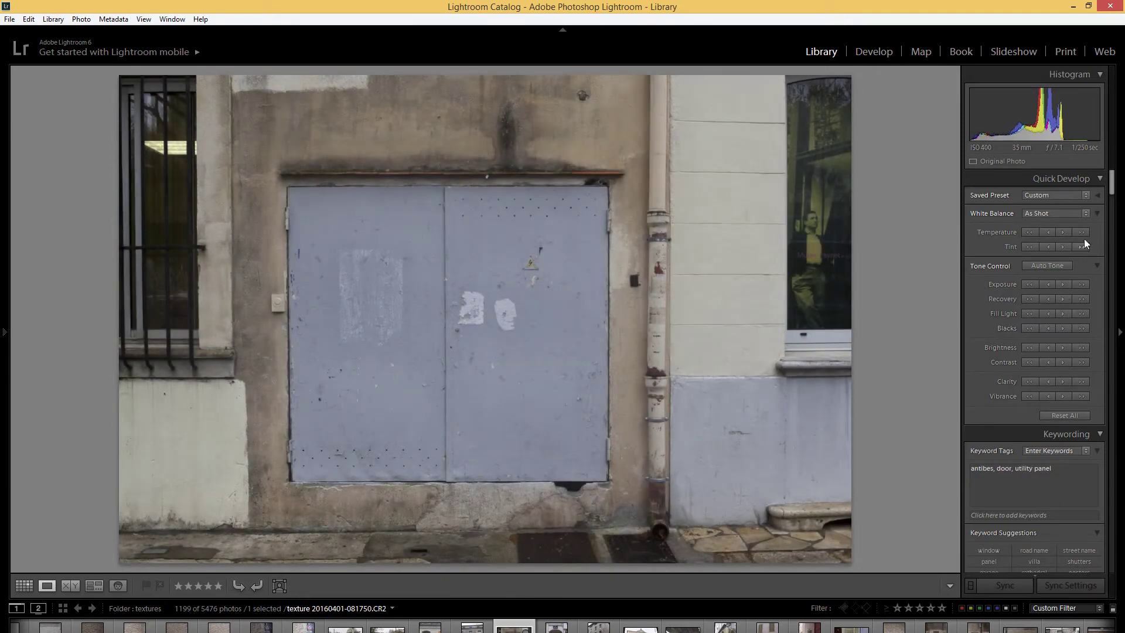
{"action": "left_click", "coordinate": [1082, 362]}
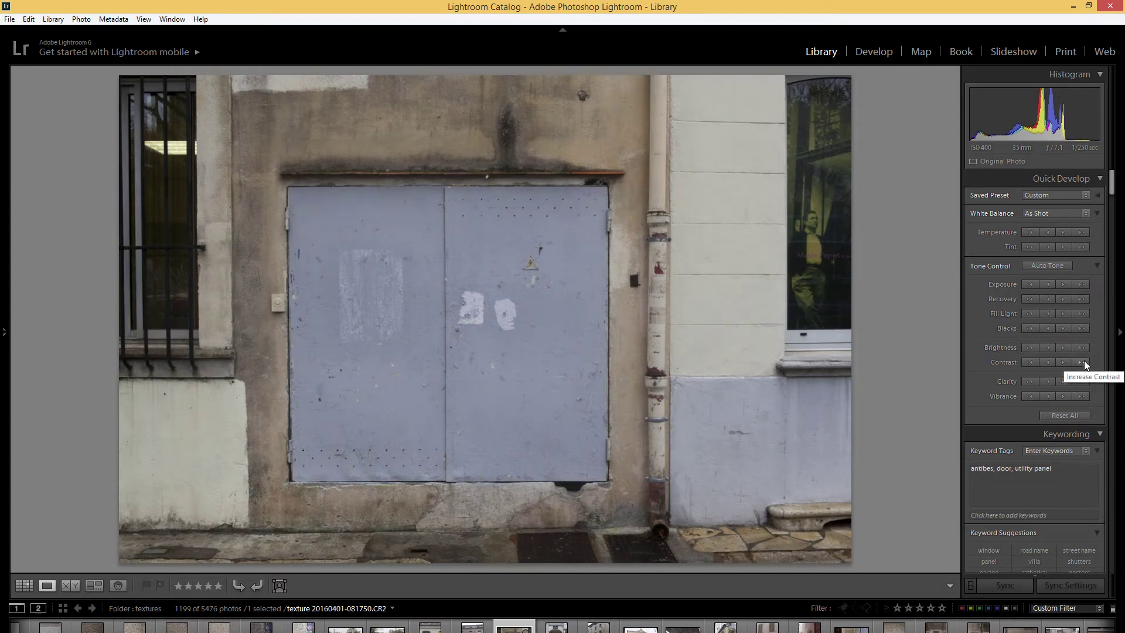
{"action": "left_click", "coordinate": [873, 52]}
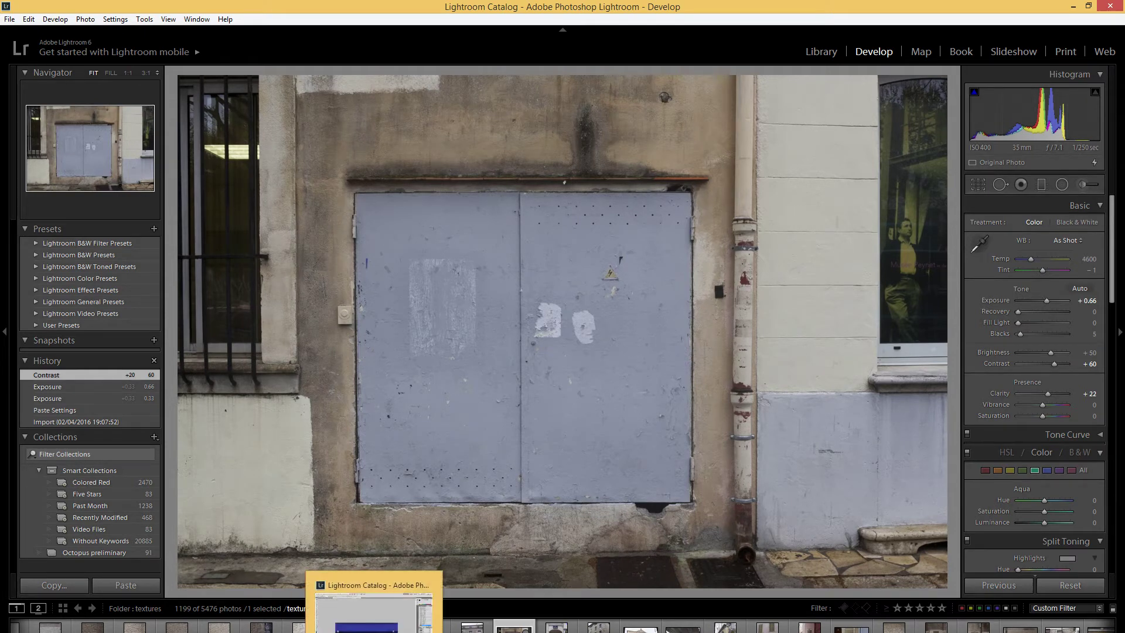
{"action": "left_click", "coordinate": [338, 632]}
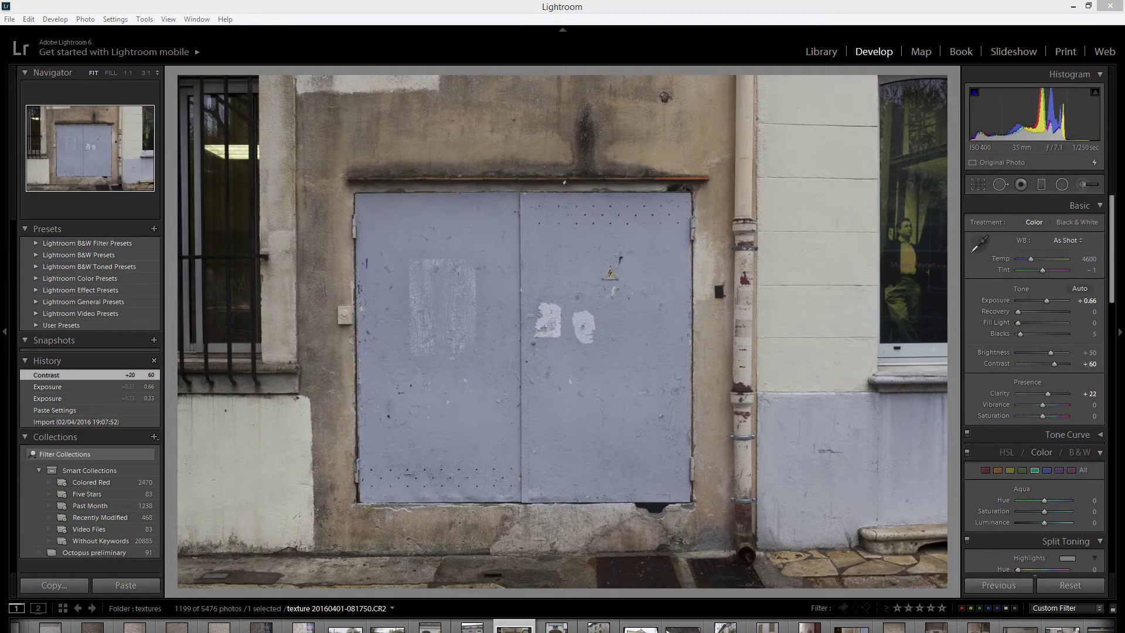
- In LightWave's Front view, select the middle shuttered window's polygons
{"action": "key", "text": "alt+Tab"}
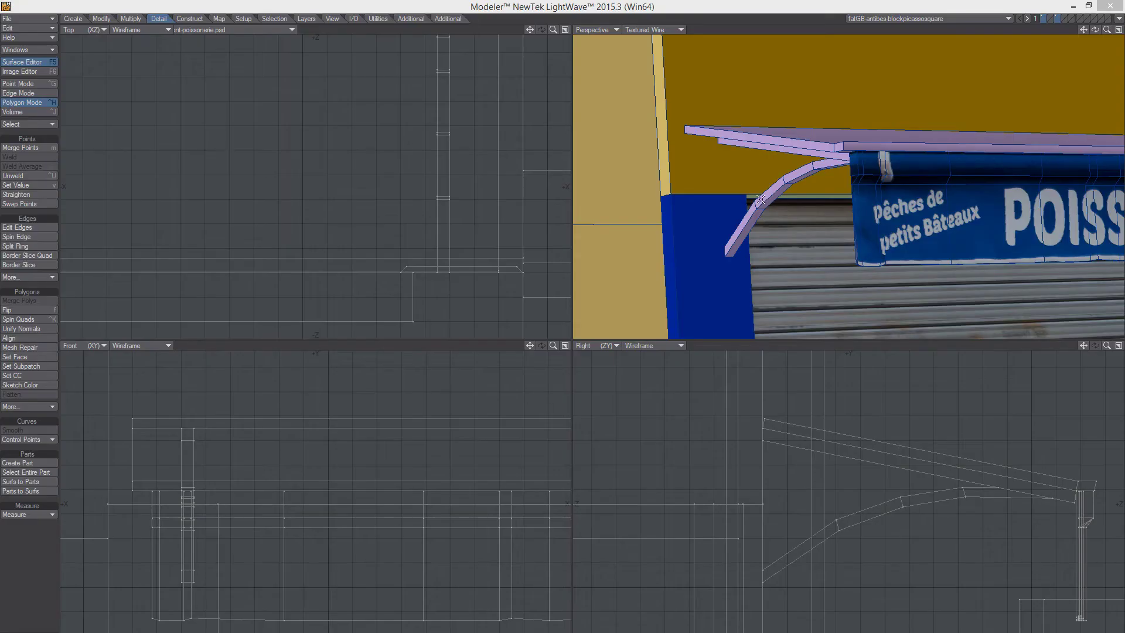
{"action": "key", "text": "a"}
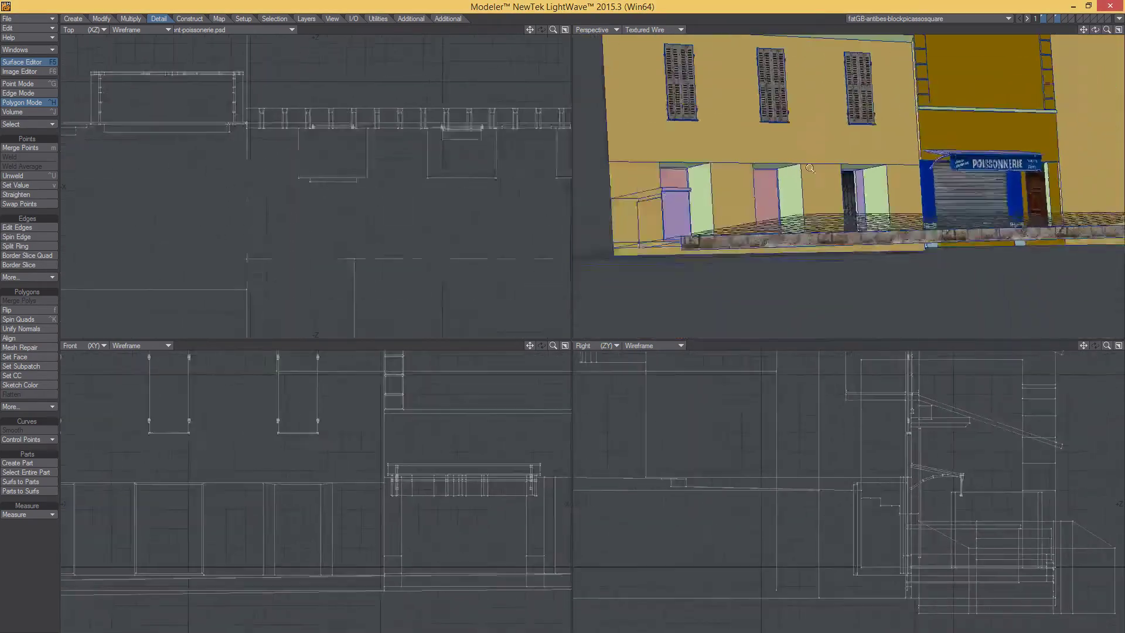
{"action": "left_click_drag", "start_coordinate": [943, 145], "coordinate": [865, 164], "text": "alt"}
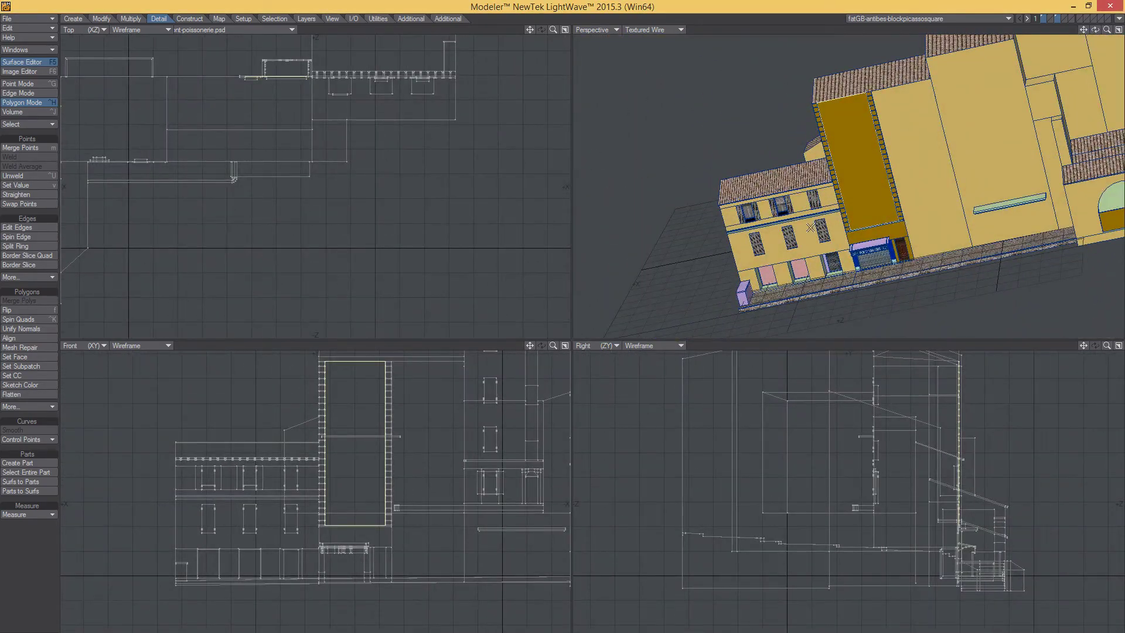
{"action": "scroll", "coordinate": [810, 228], "scroll_direction": "up", "scroll_amount": 3}
{"action": "left_click_drag", "start_coordinate": [234, 491], "coordinate": [292, 494], "text": "alt"}
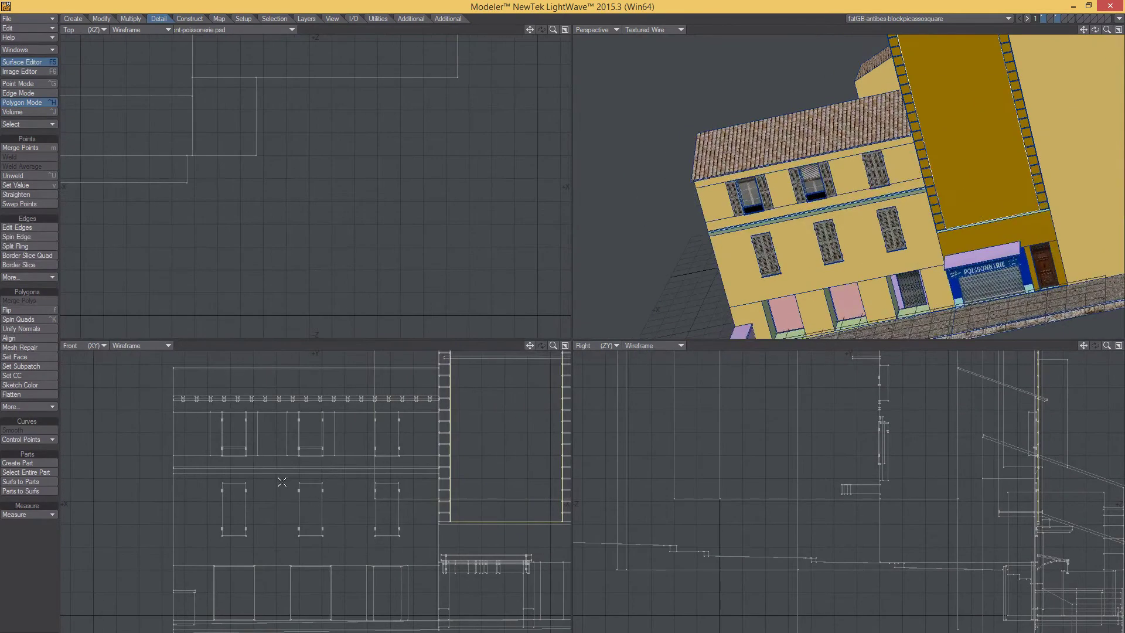
{"action": "key", "text": "slash"}
{"action": "right_click_drag", "start_coordinate": [326, 544], "coordinate": [279, 501]}
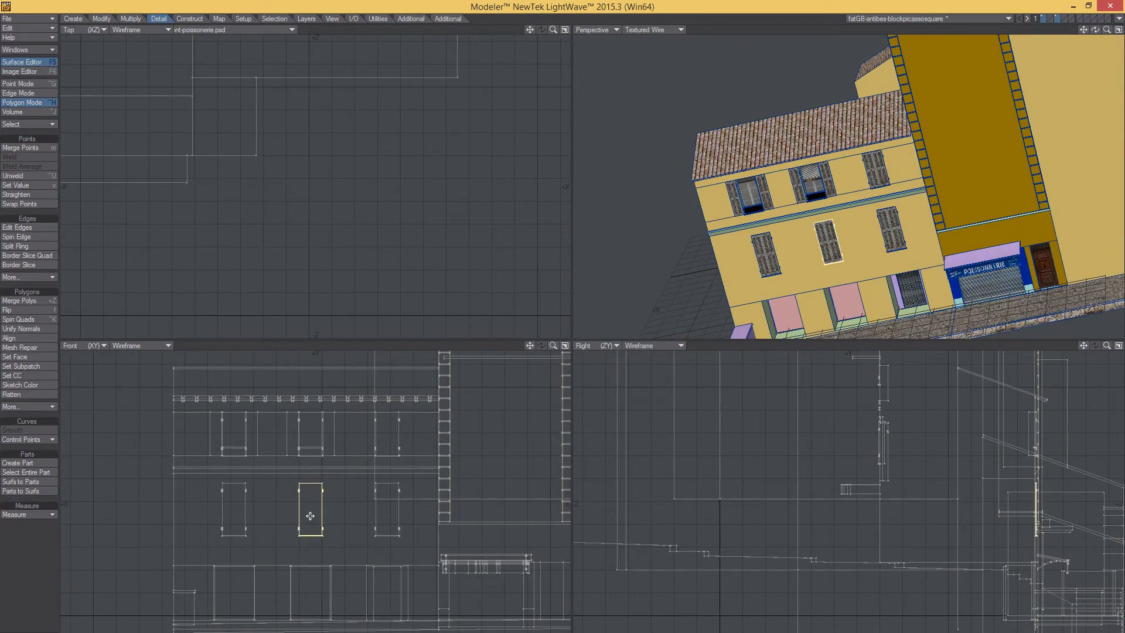
- Place a copy of the window onto the tall ochre wall
{"action": "left_click_drag", "start_coordinate": [311, 515], "coordinate": [479, 472]}
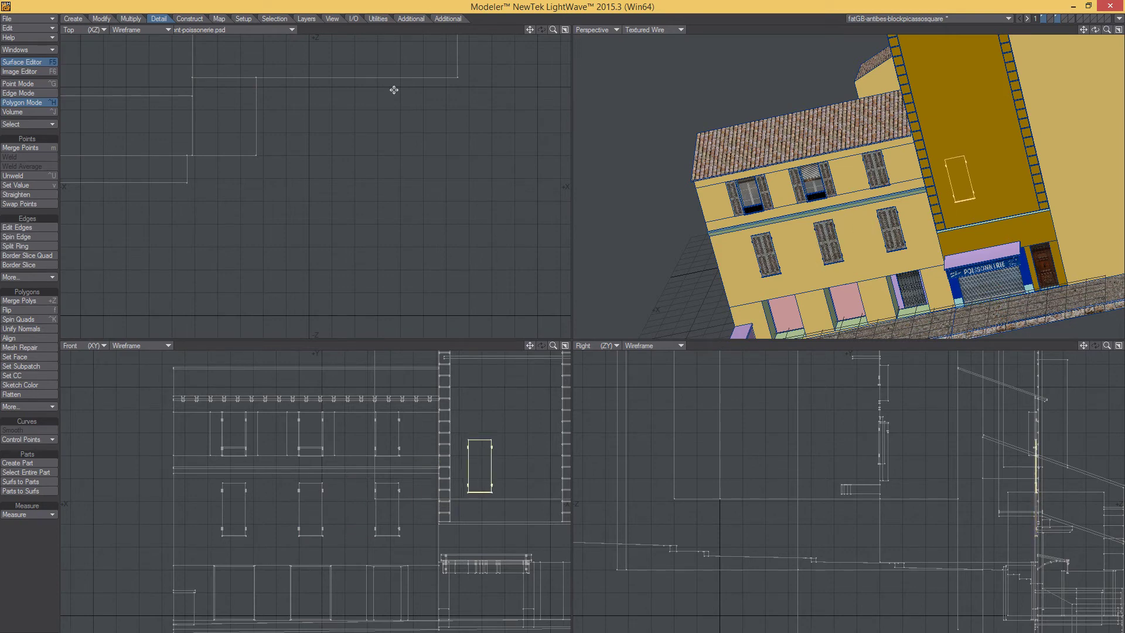
{"action": "left_click_drag", "start_coordinate": [356, 66], "coordinate": [357, 335], "text": "alt"}
{"action": "left_click_drag", "start_coordinate": [139, 278], "coordinate": [372, 265], "text": "alt"}
{"action": "key", "text": "shift+a"}
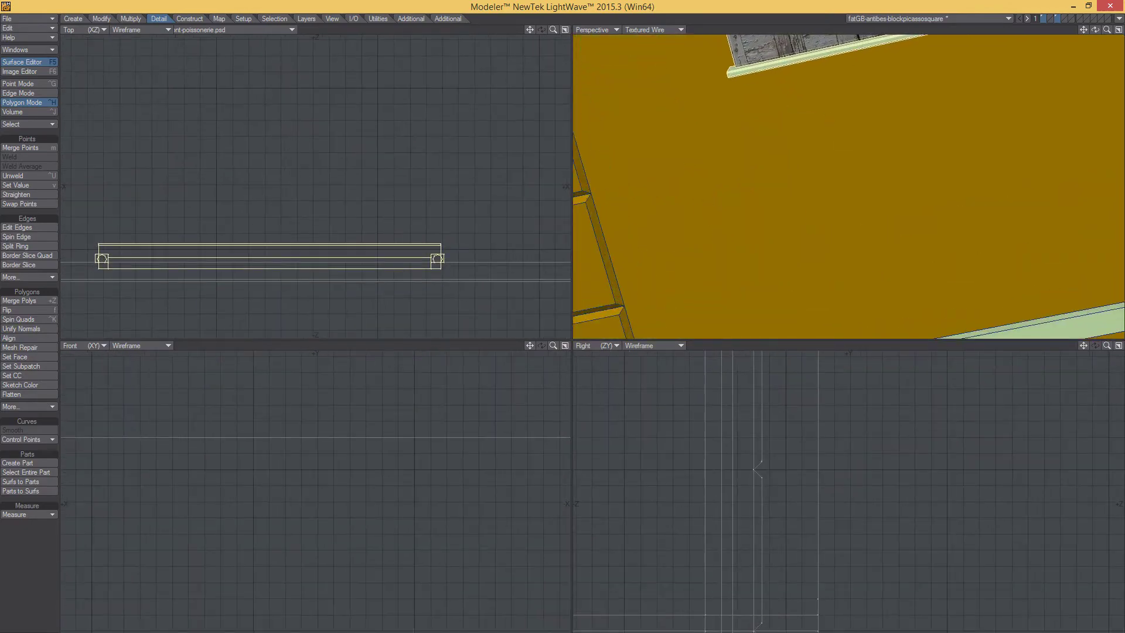
{"action": "left_click_drag", "start_coordinate": [995, 206], "coordinate": [1013, 178], "text": "ctrl+alt"}
{"action": "left_click_drag", "start_coordinate": [1013, 178], "coordinate": [873, 211], "text": "ctrl+alt"}
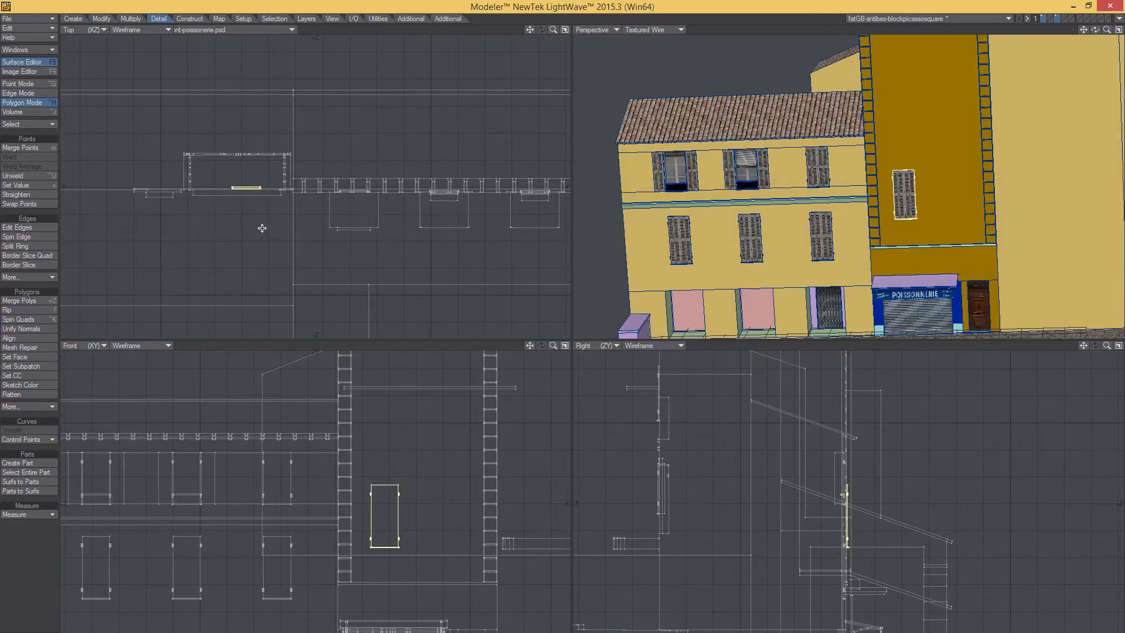
- Add a second window copy beside the first and shift it slightly in depth
{"action": "left_click_drag", "start_coordinate": [384, 515], "coordinate": [443, 516]}
{"action": "left_click_drag", "start_coordinate": [186, 184], "coordinate": [187, 187]}
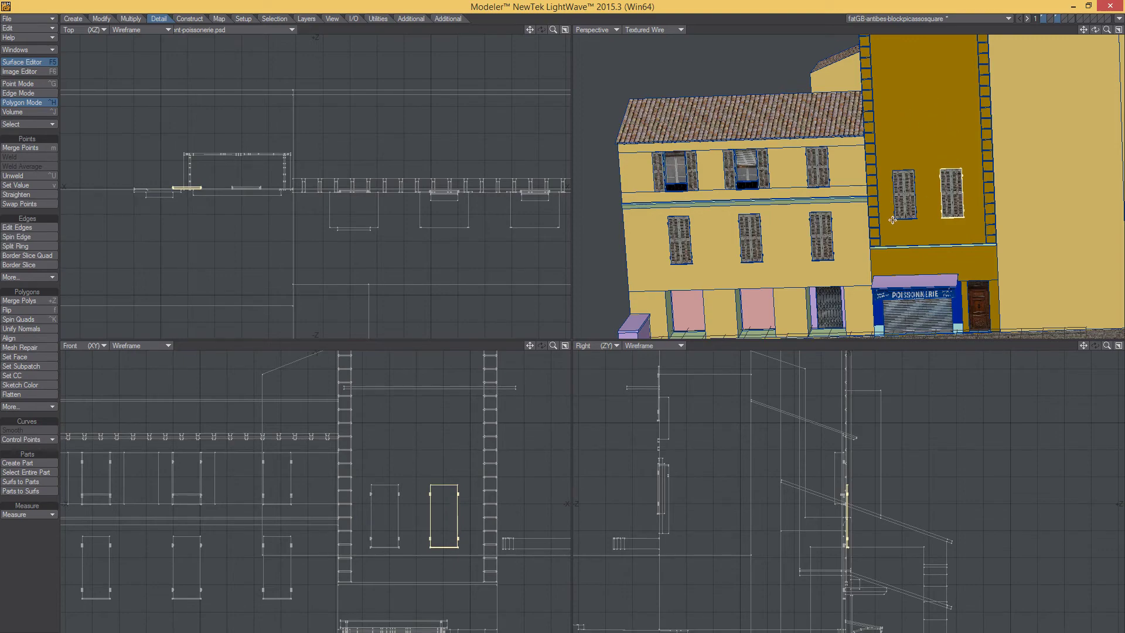
{"action": "left_click_drag", "start_coordinate": [892, 220], "coordinate": [948, 198], "text": "alt"}
{"action": "scroll", "coordinate": [944, 167], "scroll_direction": "down", "scroll_amount": 5}
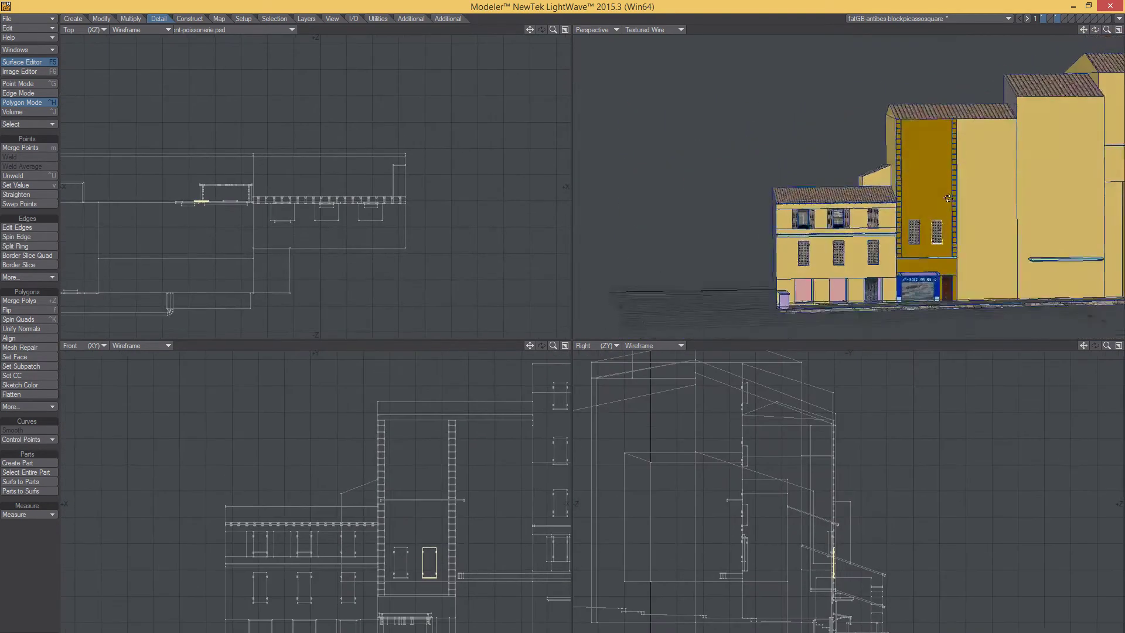
{"action": "scroll", "coordinate": [948, 198], "scroll_direction": "up", "scroll_amount": 3}
- Tilt and rotate Google Maps' 3D view of the Antibes old town
{"action": "key", "text": "alt+Tab"}
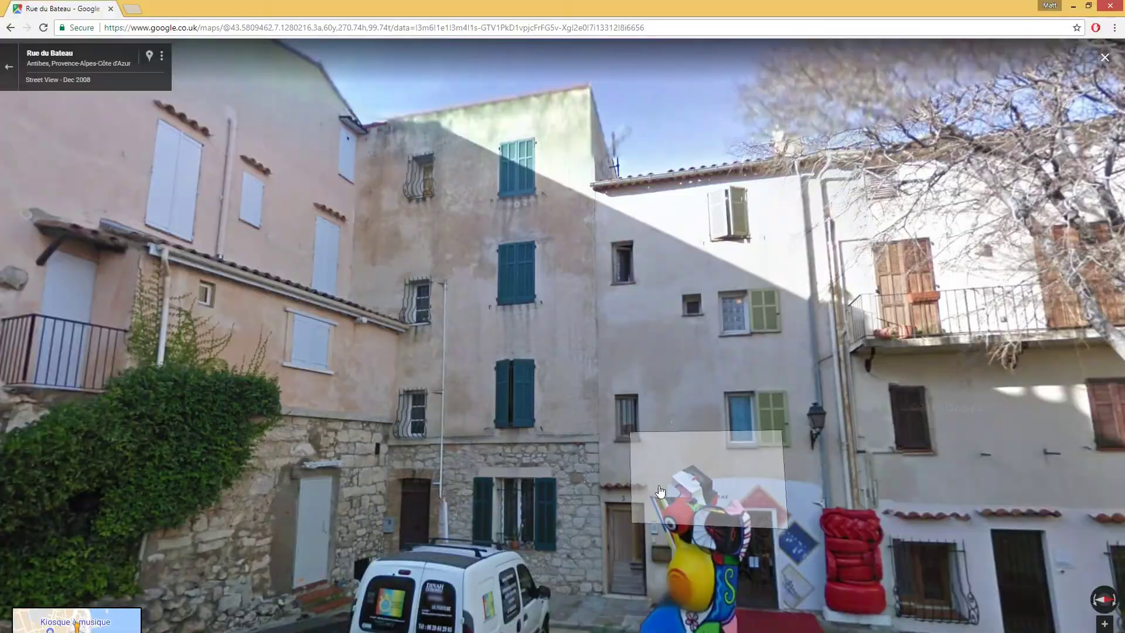
{"action": "key", "text": "Right"}
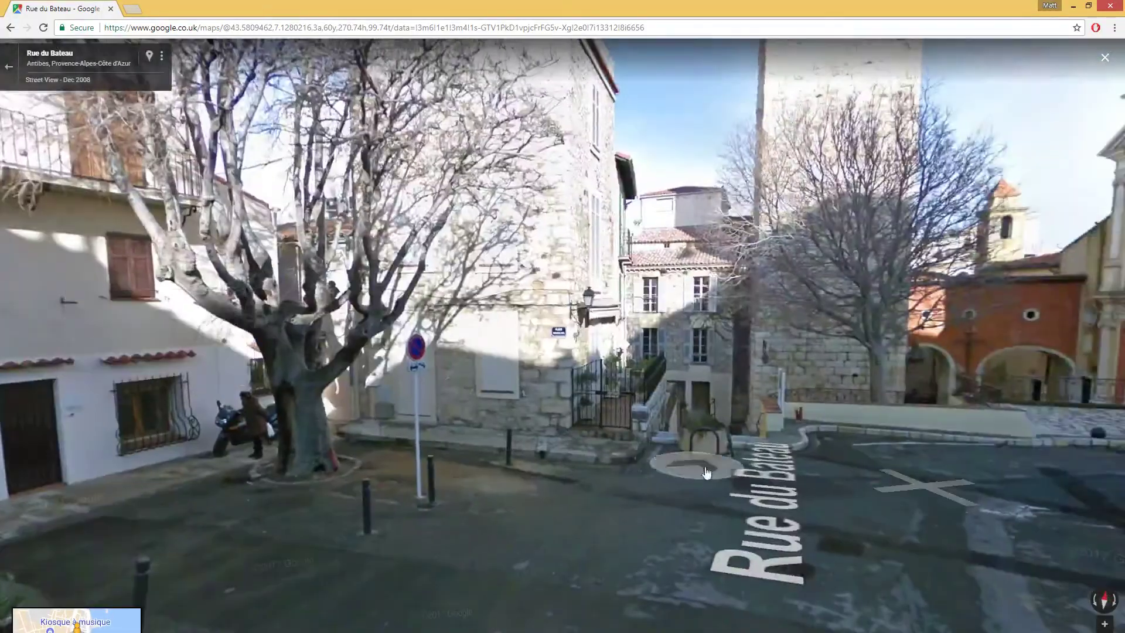
{"action": "scroll", "coordinate": [658, 525], "scroll_direction": "down", "scroll_amount": 3}
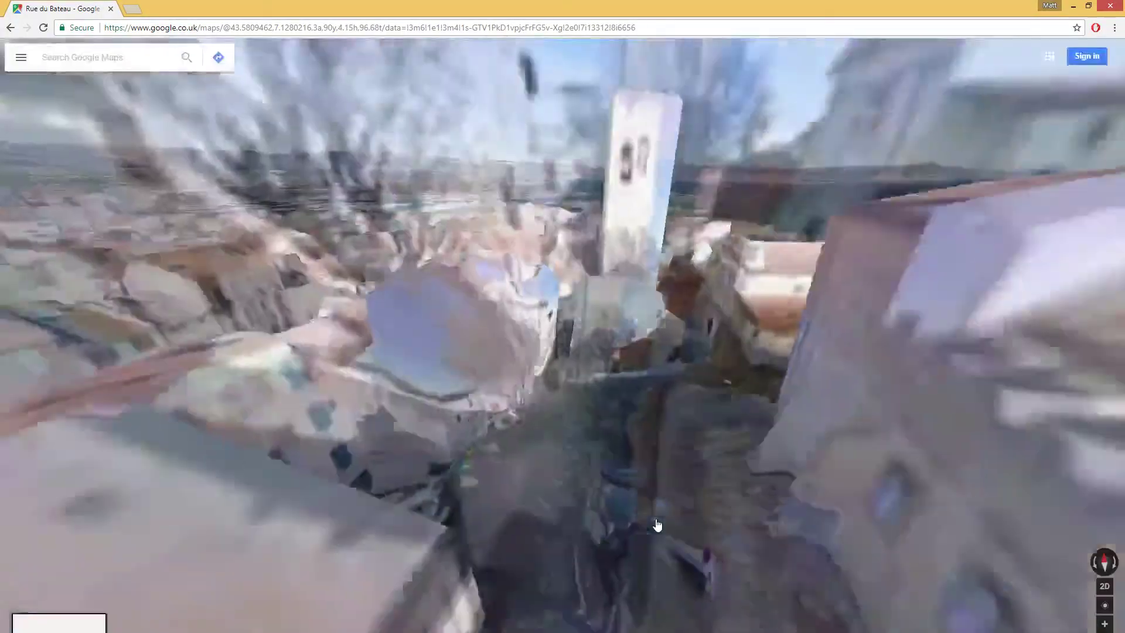
{"action": "scroll", "coordinate": [629, 359], "scroll_direction": "up", "scroll_amount": 3}
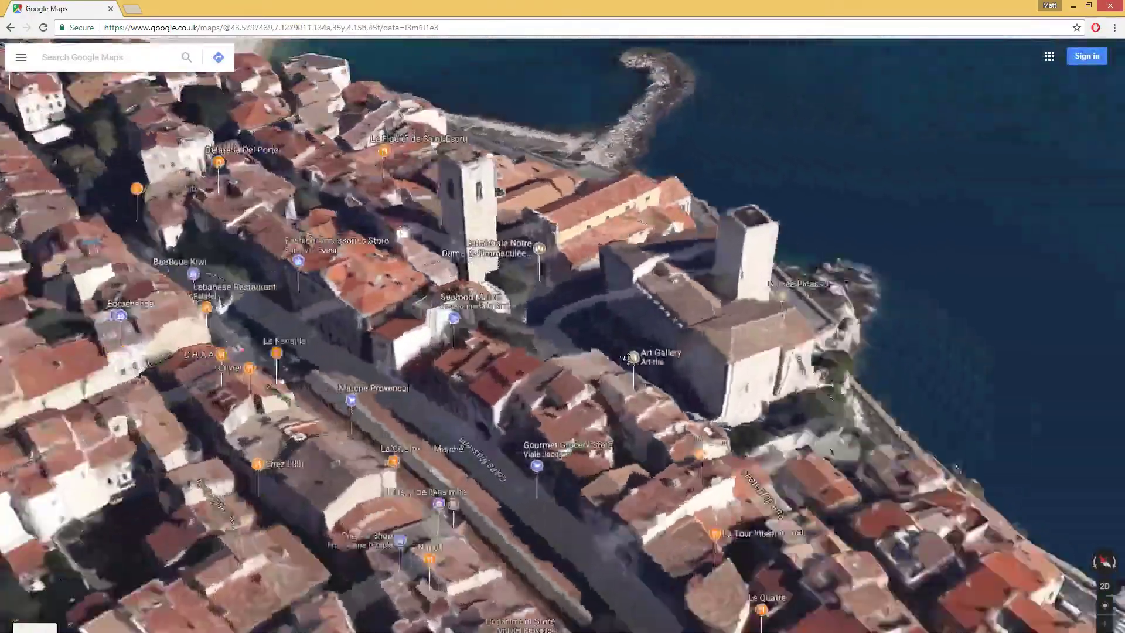
{"action": "scroll", "coordinate": [630, 358], "scroll_direction": "down", "scroll_amount": 3}
{"action": "scroll", "coordinate": [593, 342], "scroll_direction": "up", "scroll_amount": 3}
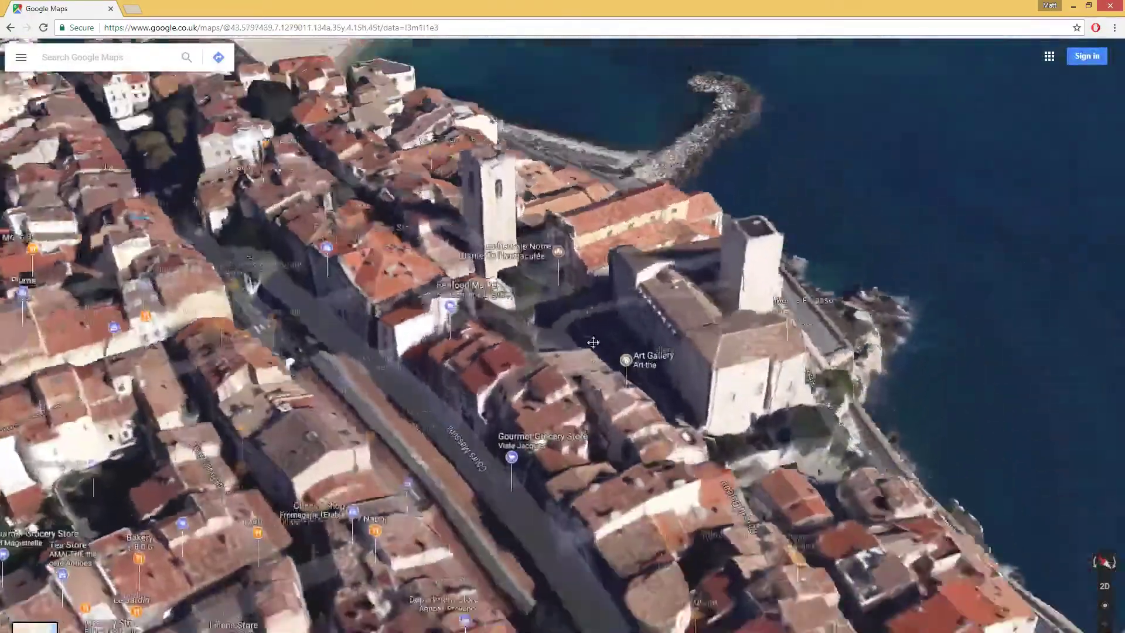
{"action": "left_click_drag", "start_coordinate": [593, 343], "coordinate": [774, 329], "text": "ctrl"}
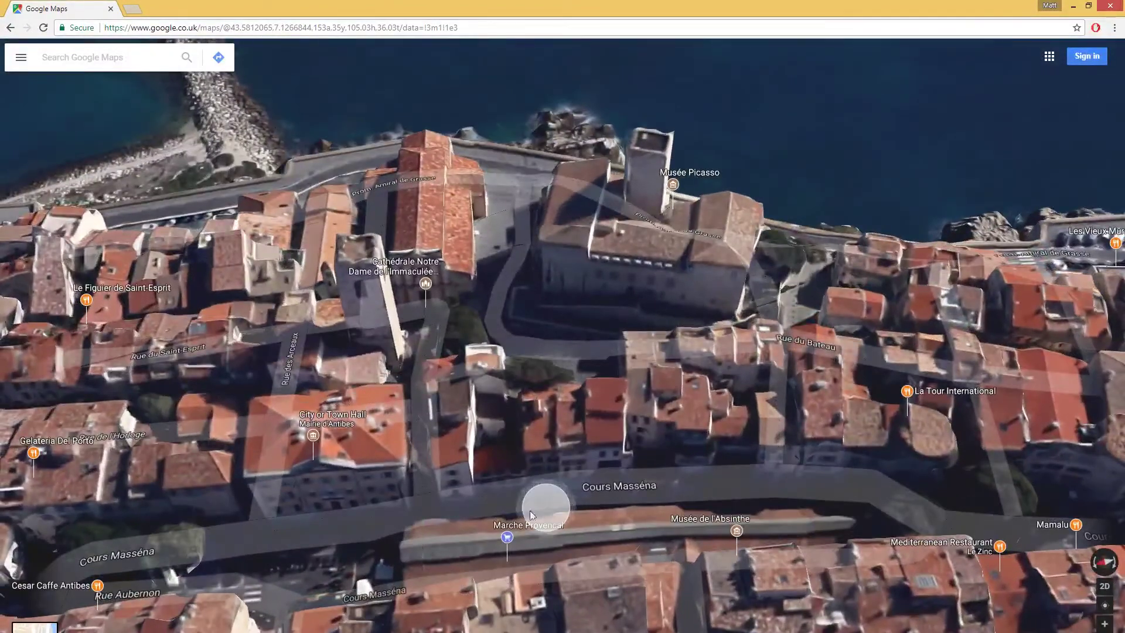
- Enter Street View on Cours Masséna and look up the facade, then toward the café
{"action": "left_click", "coordinate": [530, 514]}
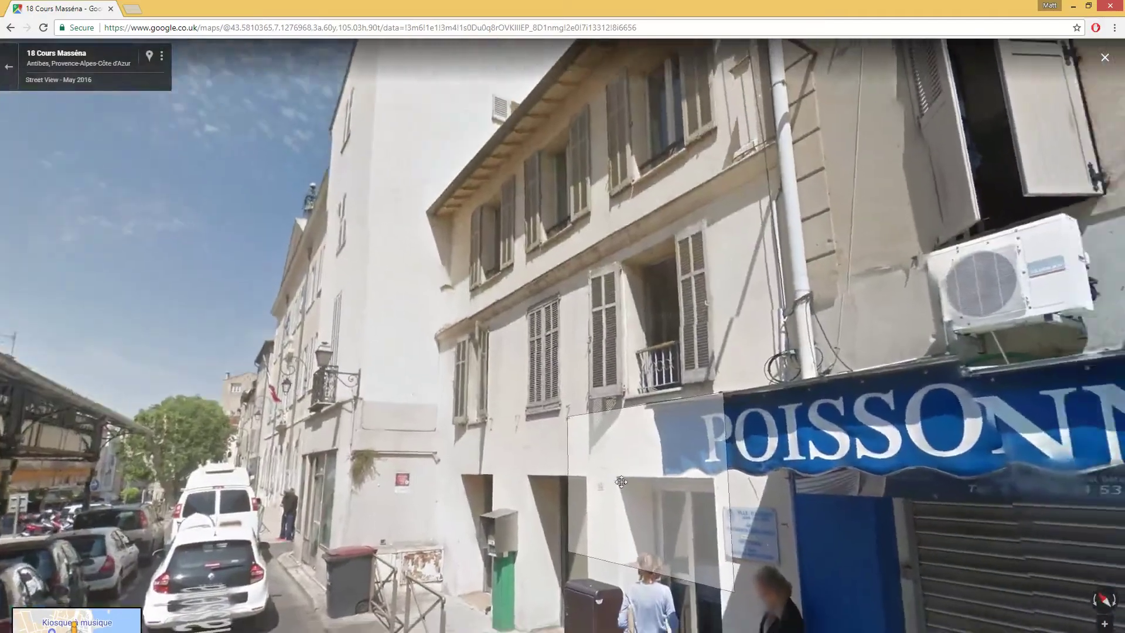
{"action": "left_click_drag", "start_coordinate": [621, 481], "coordinate": [351, 443]}
{"action": "left_click_drag", "start_coordinate": [791, 376], "coordinate": [501, 553]}
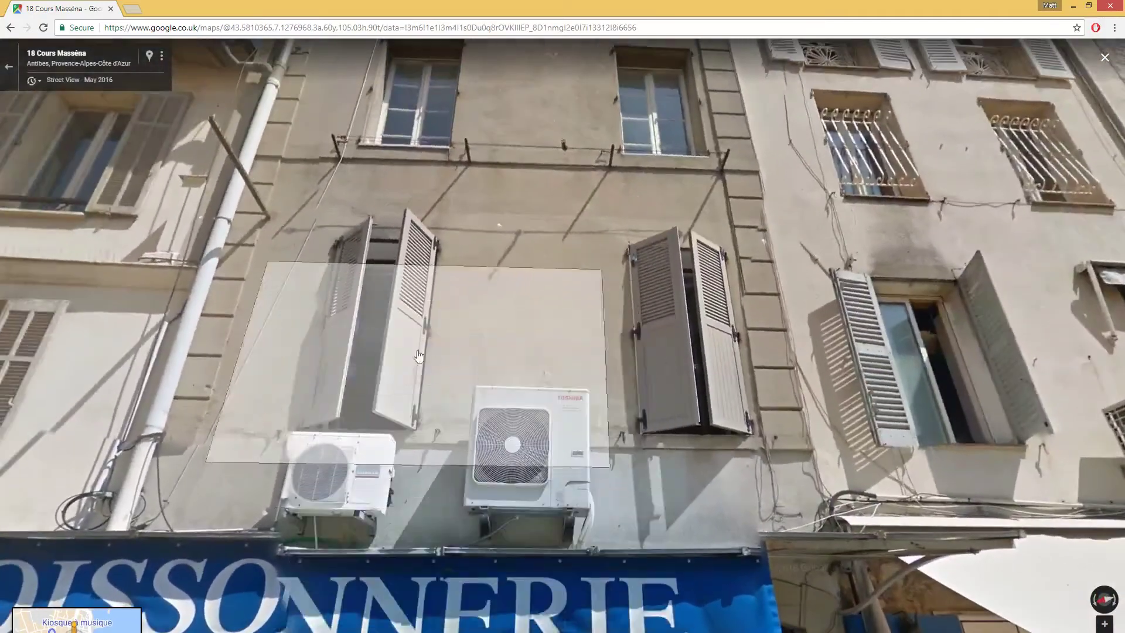
{"action": "left_click_drag", "start_coordinate": [418, 355], "coordinate": [495, 408]}
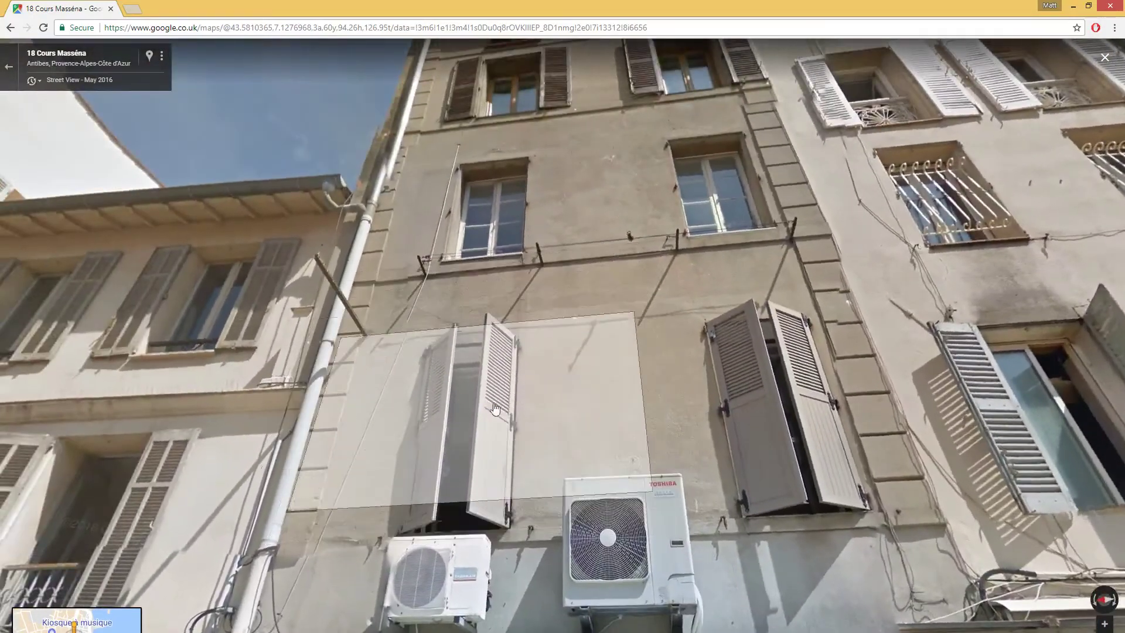
{"action": "left_click", "coordinate": [555, 415]}
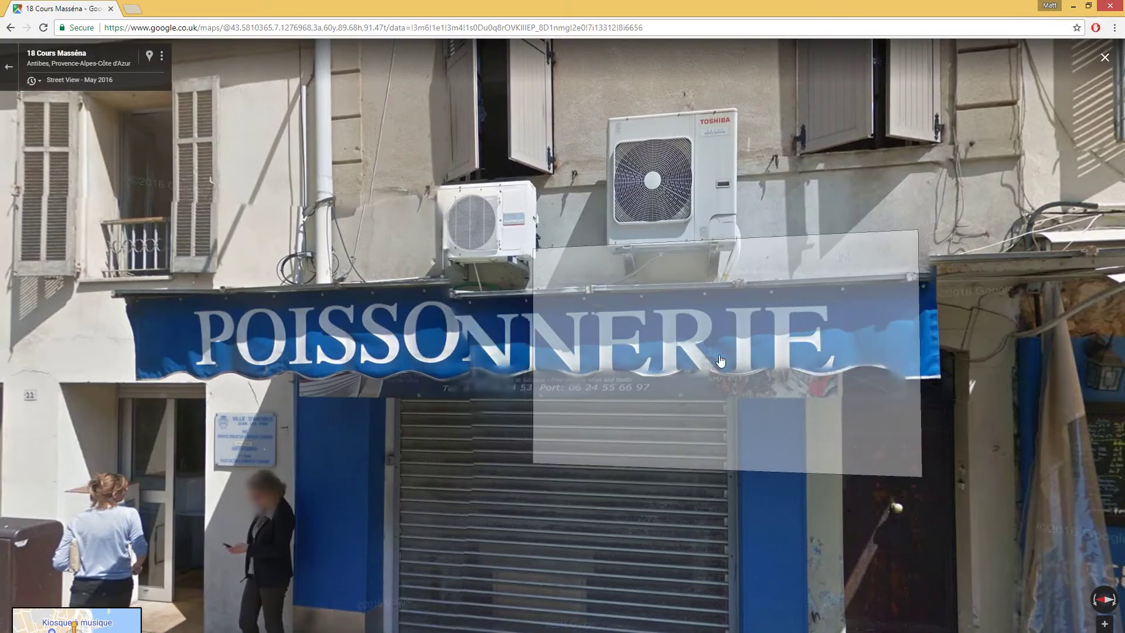
{"action": "scroll", "coordinate": [605, 398], "scroll_direction": "down", "scroll_amount": 2}
{"action": "left_click_drag", "start_coordinate": [588, 455], "coordinate": [363, 453]}
{"action": "left_click_drag", "start_coordinate": [838, 454], "coordinate": [601, 471]}
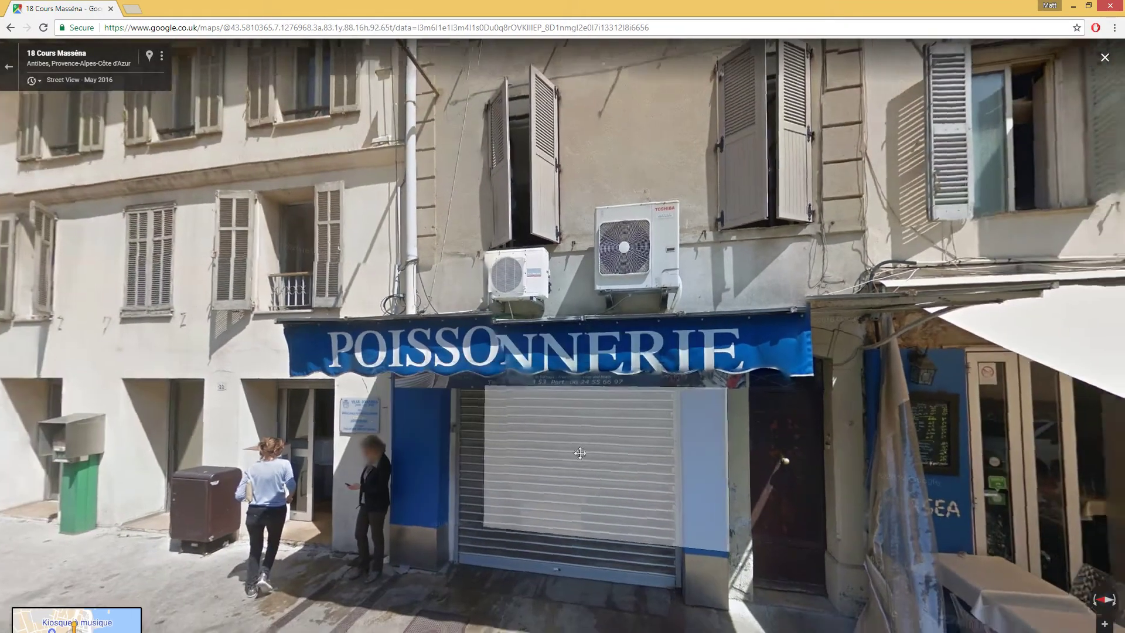
{"action": "left_click", "coordinate": [601, 471]}
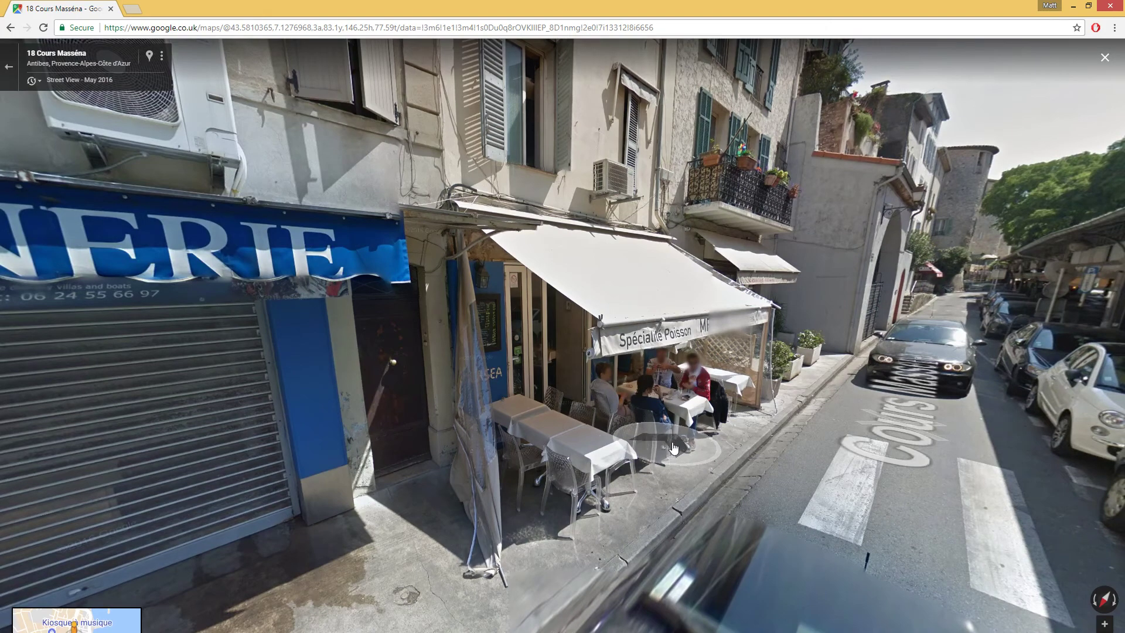
{"action": "left_click_drag", "start_coordinate": [915, 443], "coordinate": [611, 477]}
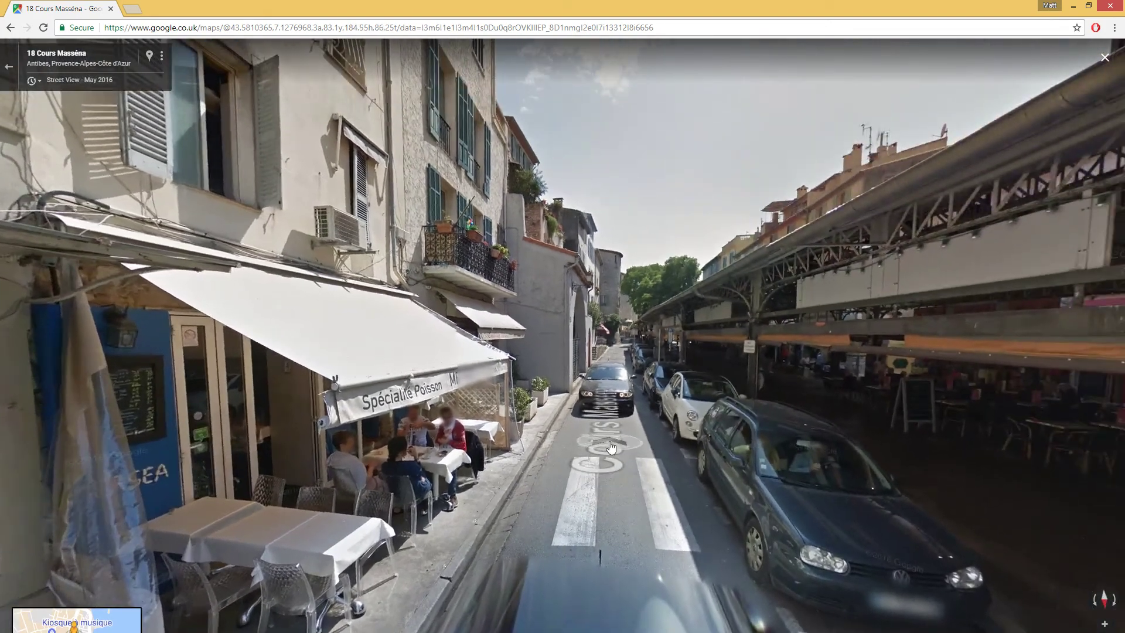
{"action": "left_click", "coordinate": [611, 447]}
{"action": "left_click", "coordinate": [252, 359]}
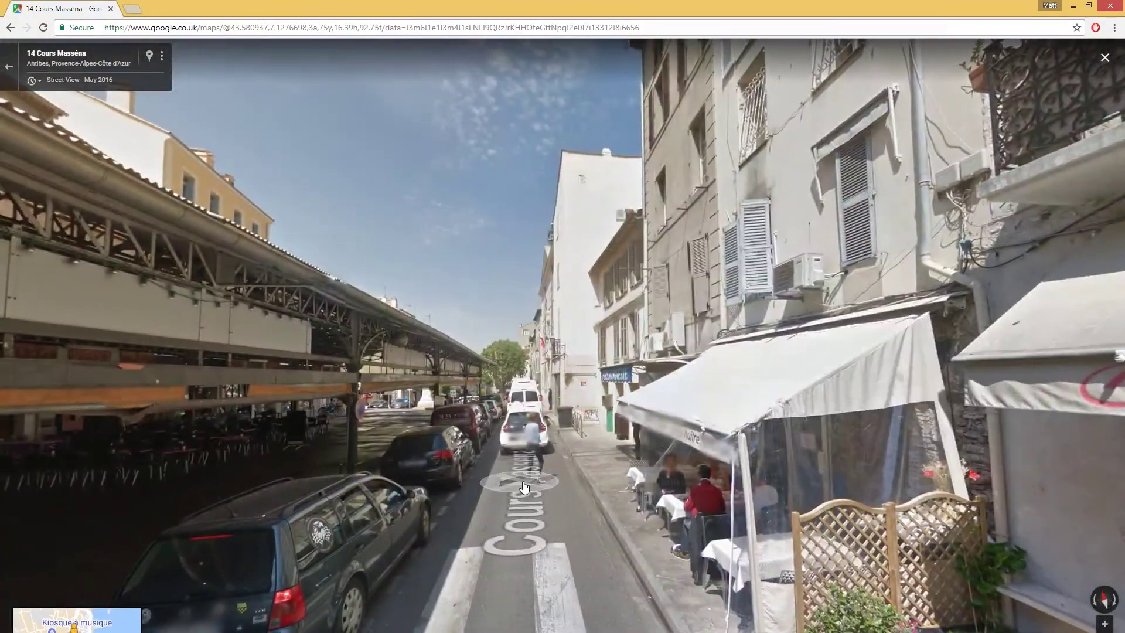
{"action": "left_click", "coordinate": [524, 487]}
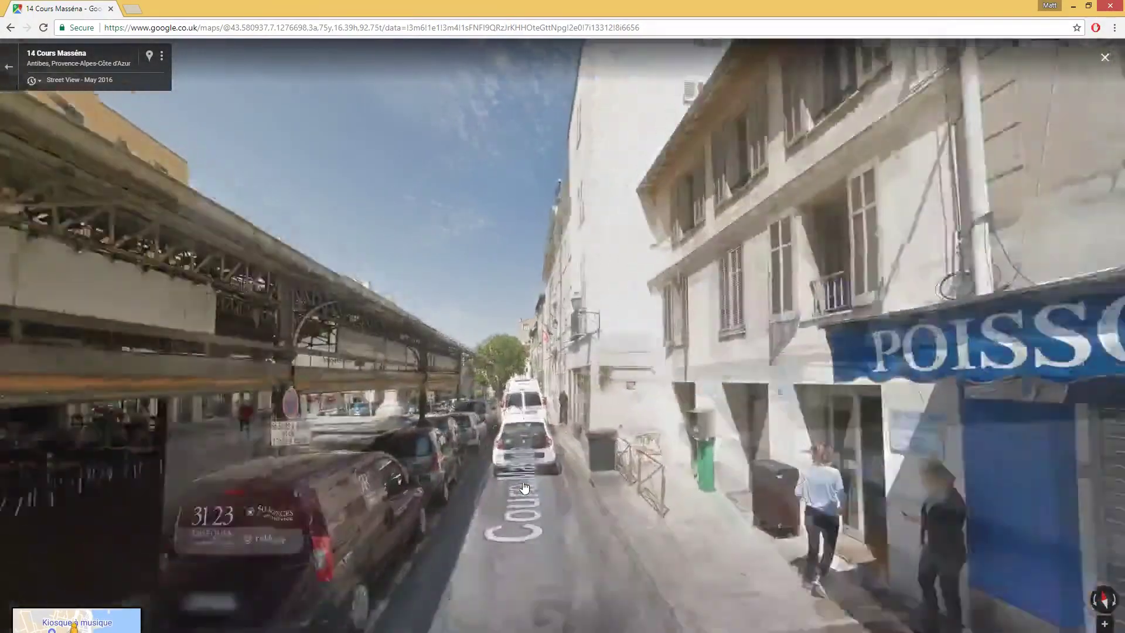
{"action": "left_click", "coordinate": [526, 498]}
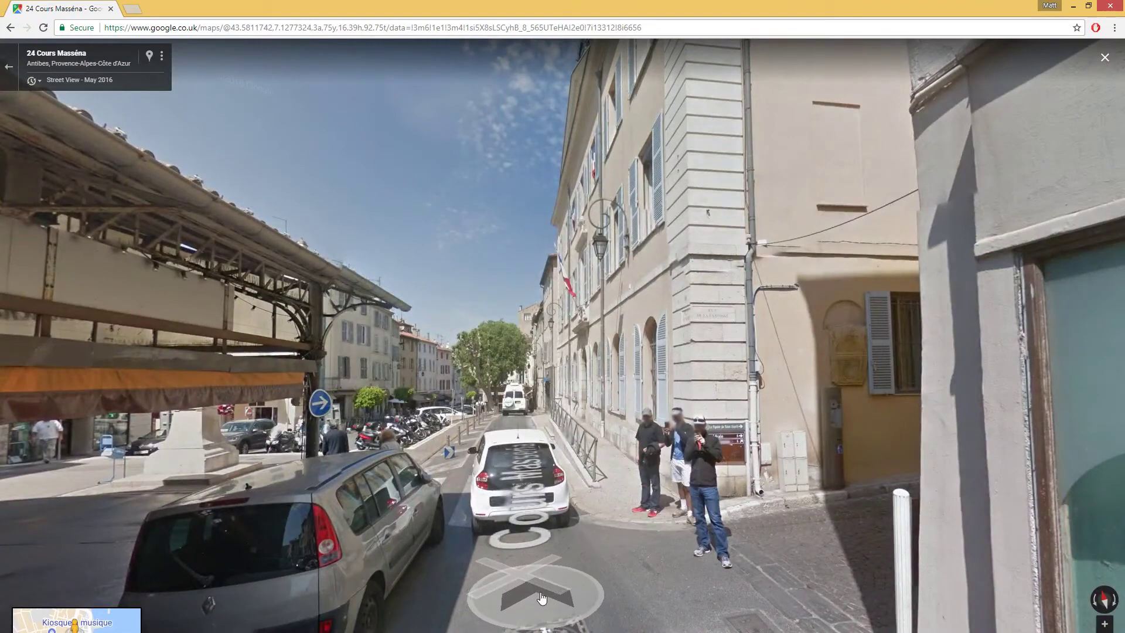
{"action": "left_click_drag", "start_coordinate": [560, 588], "coordinate": [425, 625]}
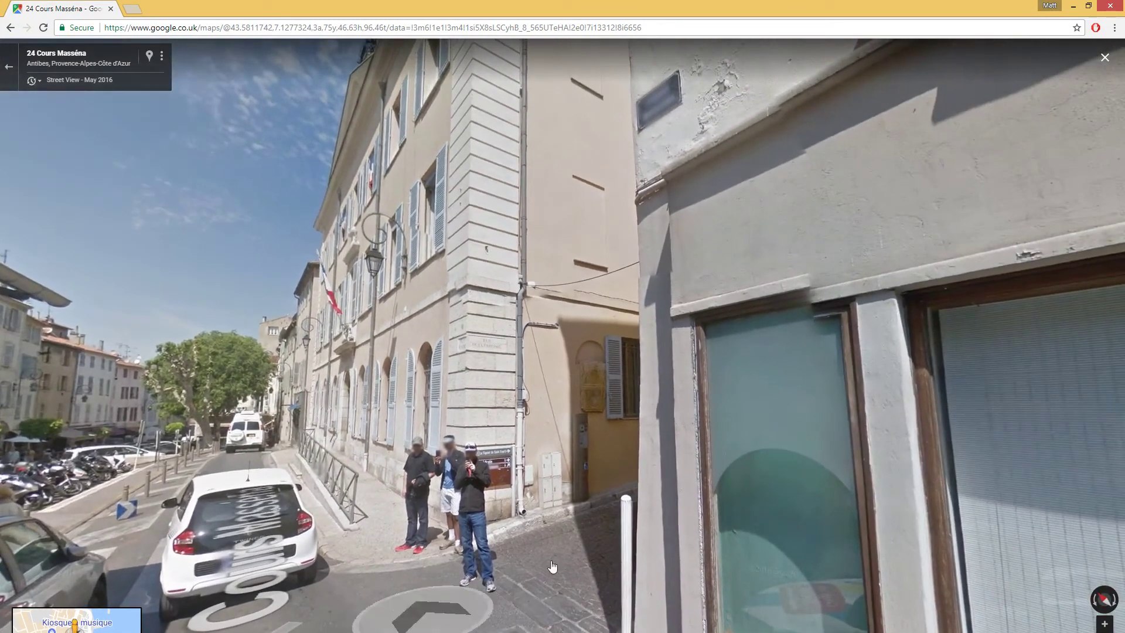
{"action": "scroll", "coordinate": [583, 504], "scroll_direction": "up", "scroll_amount": 4}
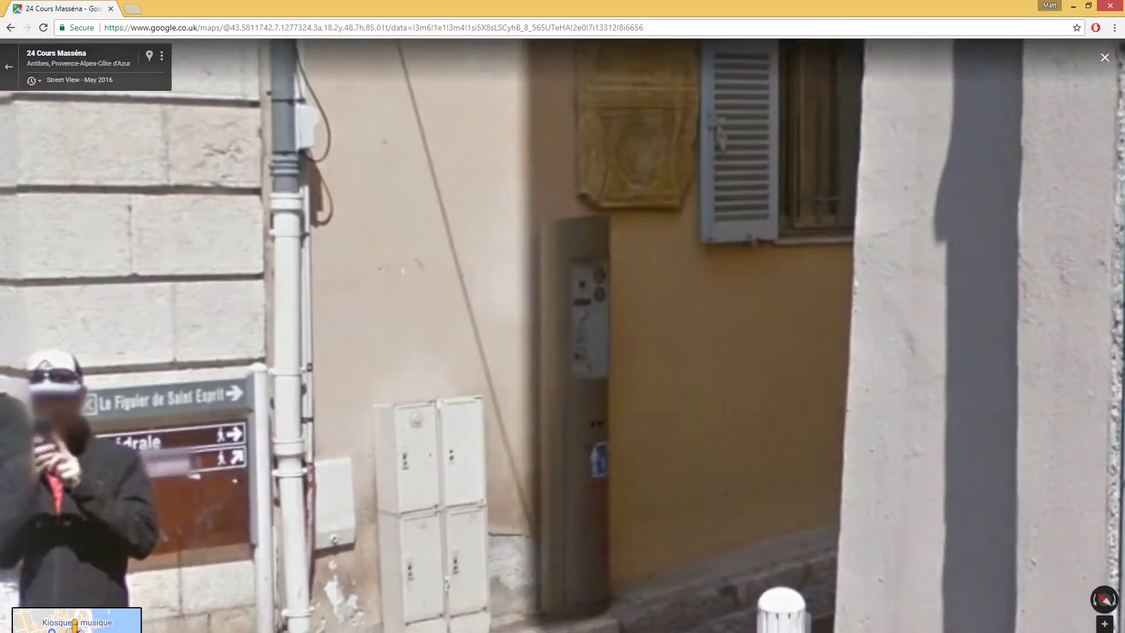
{"action": "left_click", "coordinate": [352, 623]}
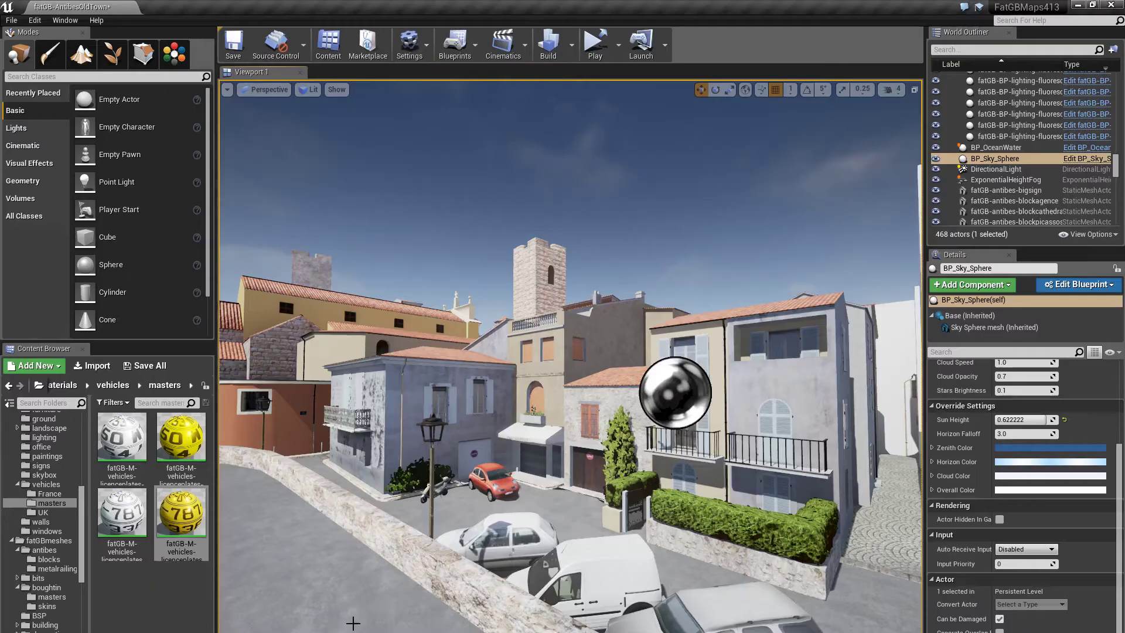
- Fly the Unreal camera down to the grey cabinet and parking meter, then return to Street View
{"action": "left_click_drag", "start_coordinate": [437, 600], "coordinate": [539, 82]}
{"action": "right_click_drag", "start_coordinate": [539, 292], "coordinate": [288, 535]}
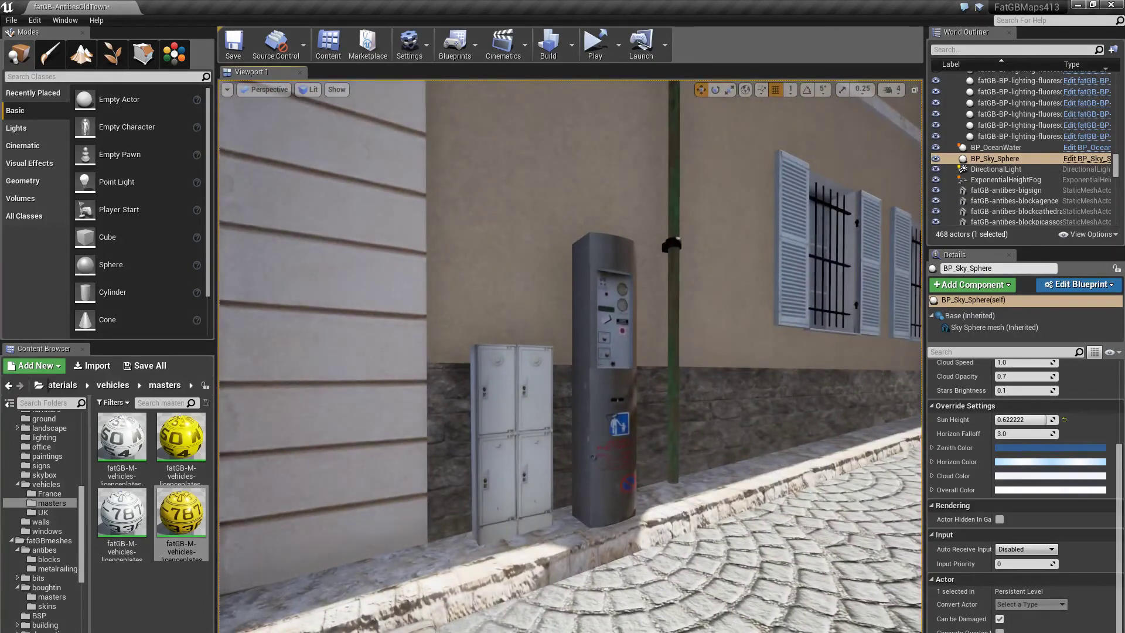
{"action": "key", "text": "alt+Tab"}
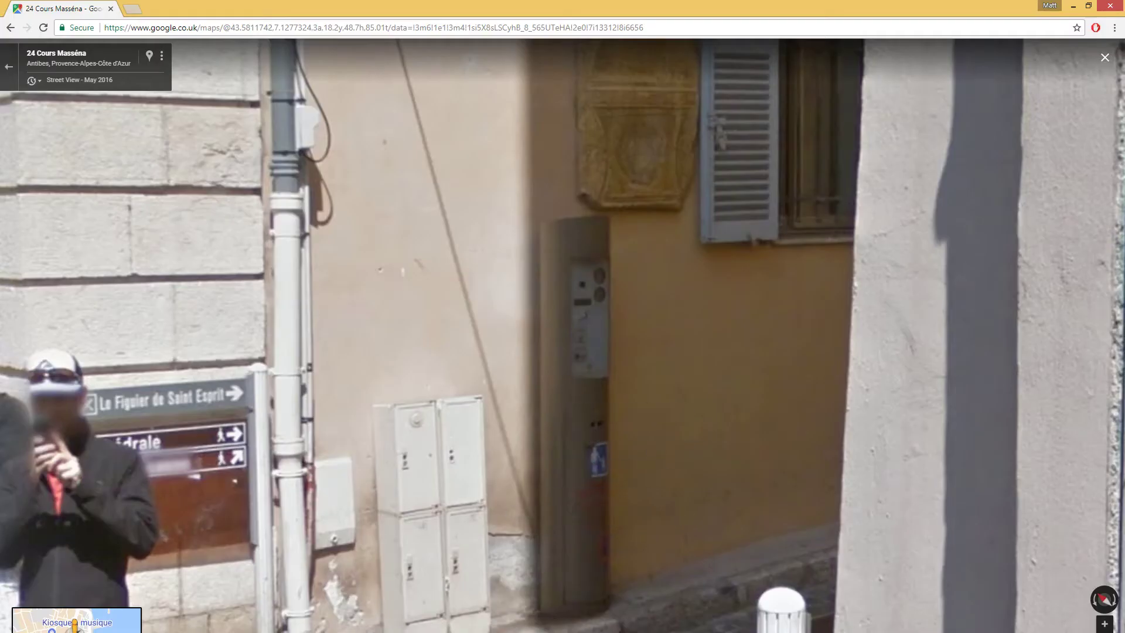
- Reframe Street View around the cabinets, then move Unreal's camera toward the wall and pole
{"action": "left_click", "coordinate": [301, 632]}
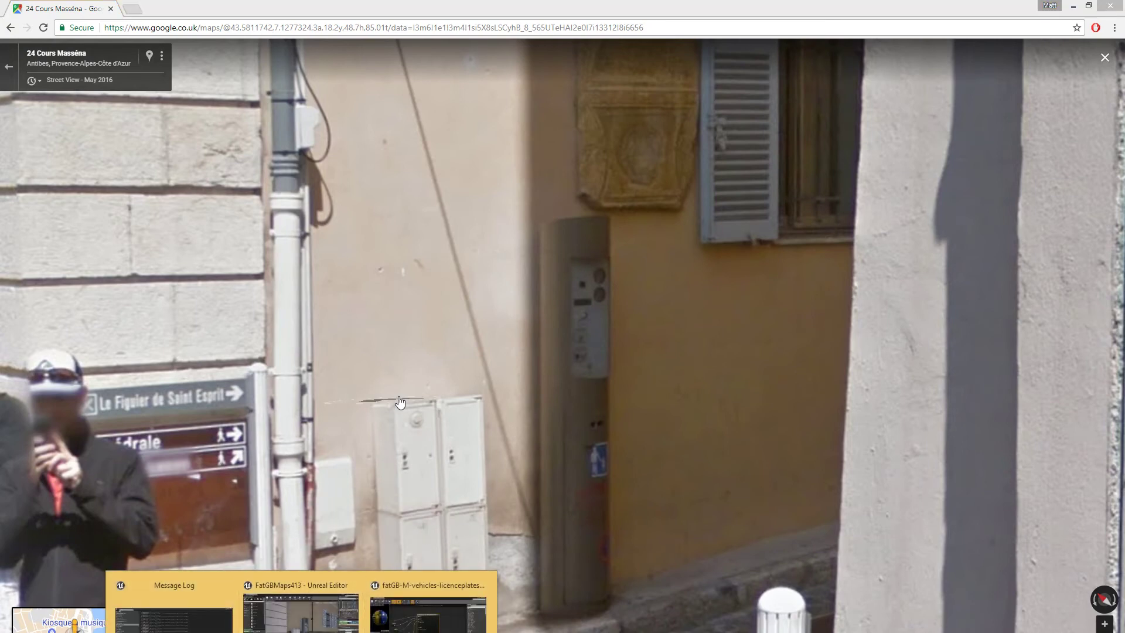
{"action": "left_click", "coordinate": [400, 401]}
{"action": "left_click_drag", "start_coordinate": [320, 632], "coordinate": [366, 541]}
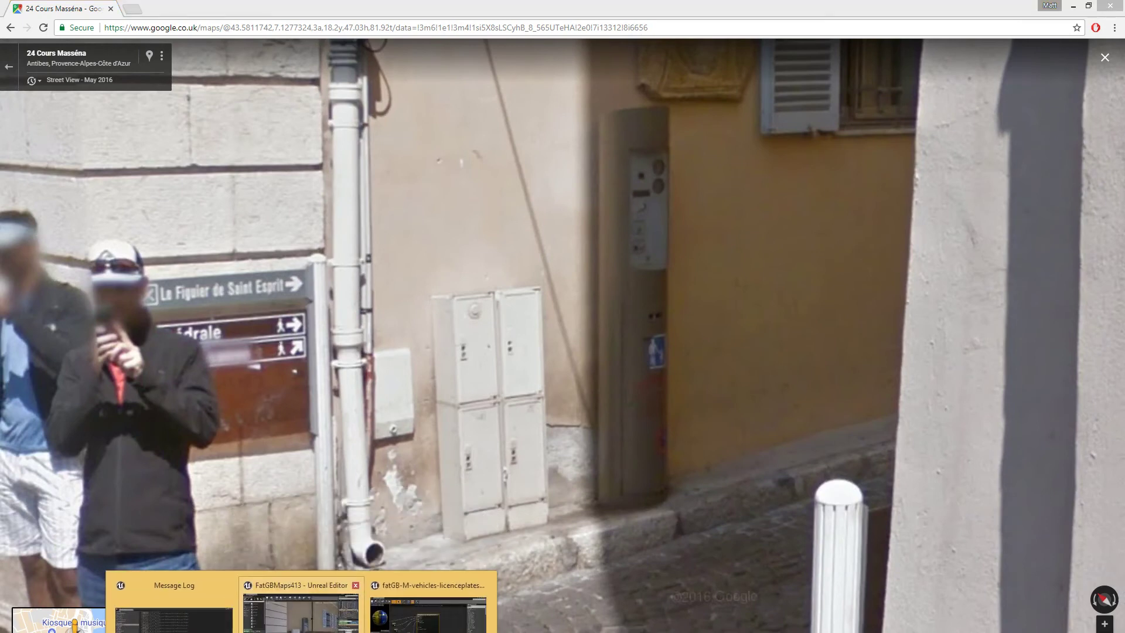
{"action": "left_click", "coordinate": [429, 588]}
{"action": "right_click_drag", "start_coordinate": [480, 575], "coordinate": [501, 591]}
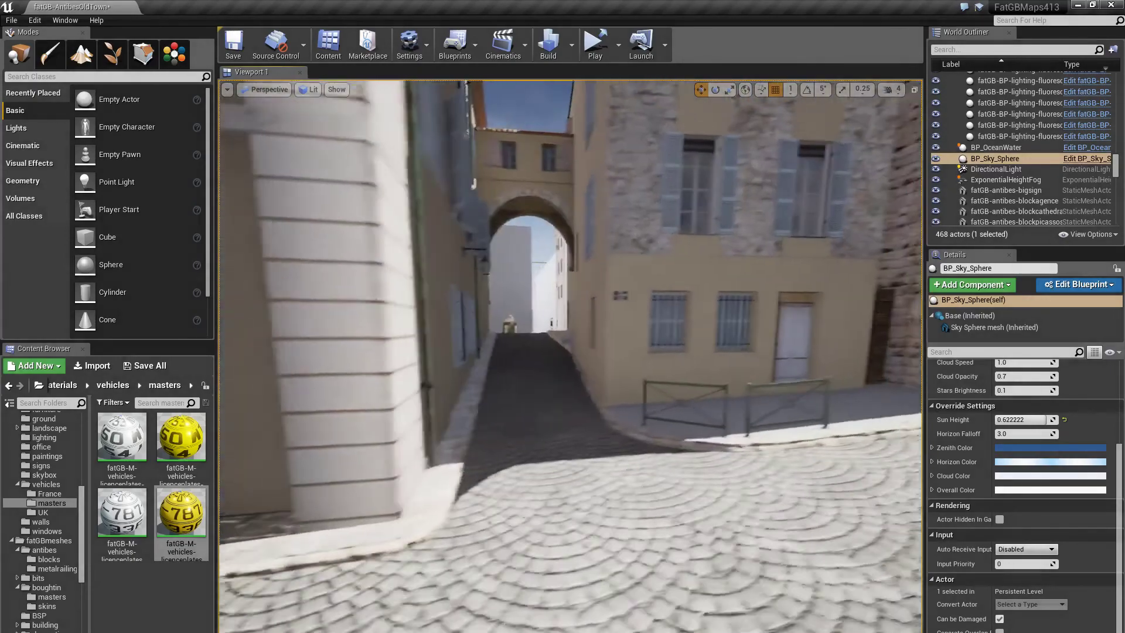
- Fly the camera past the street corner, archway and staircase to the yellow wall and white van
{"action": "right_click_drag", "start_coordinate": [570, 357], "coordinate": [516, 356]}
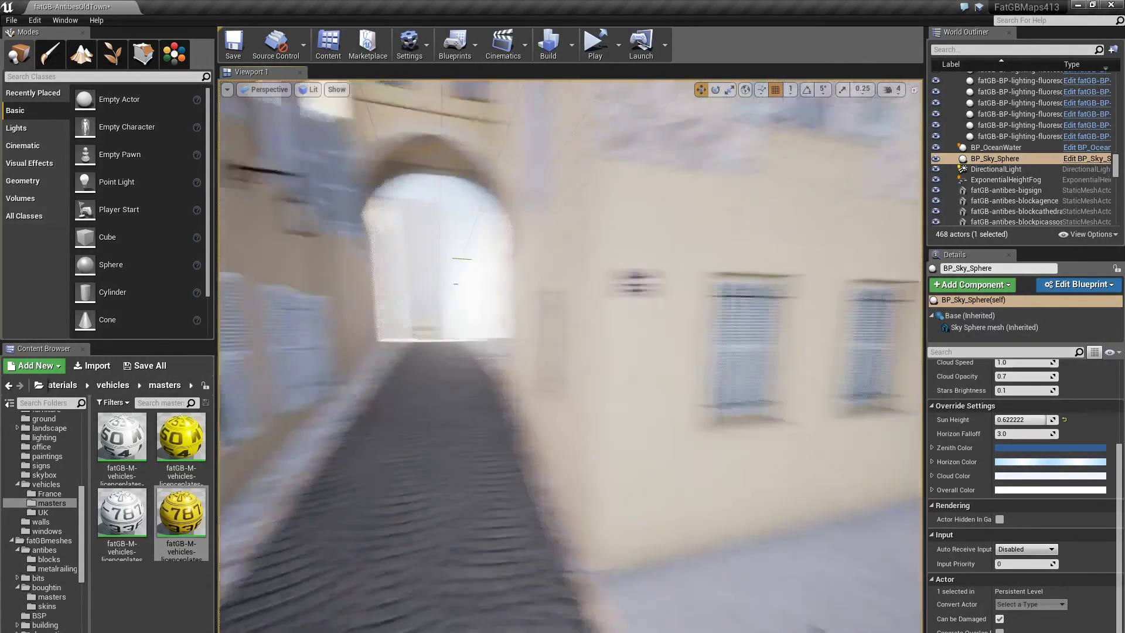
{"action": "mouse_move", "coordinate": [571, 356]}
{"action": "right_mouse_down"}
{"action": "mouse_move", "coordinate": [656, 356]}
{"action": "mouse_move", "coordinate": [574, 359]}
{"action": "right_mouse_up"}
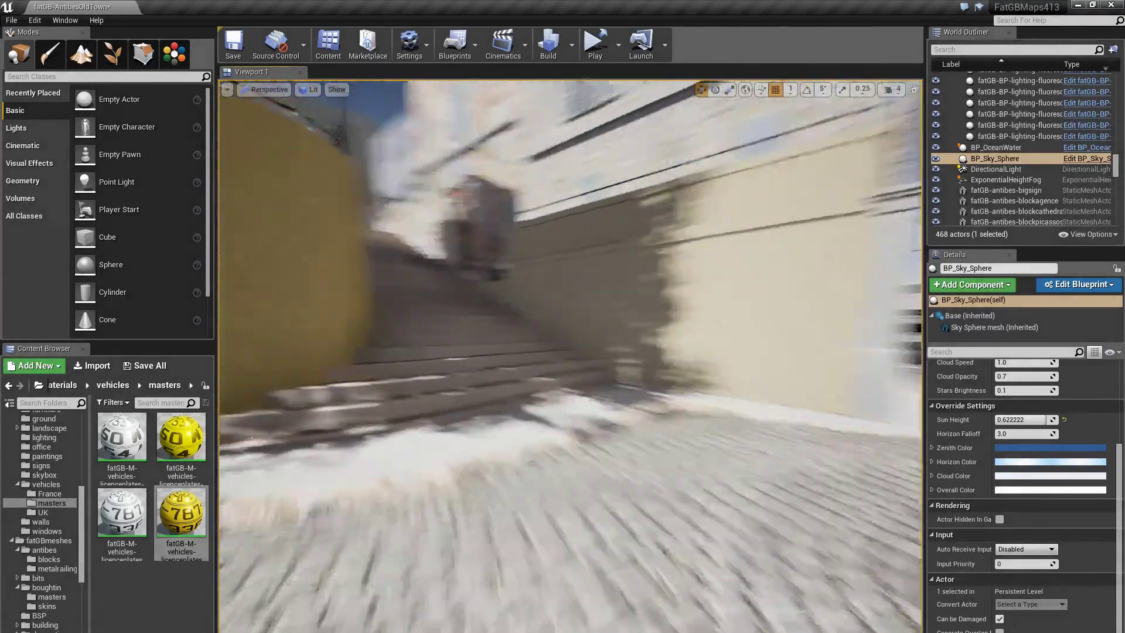
{"action": "right_click_drag", "start_coordinate": [574, 359], "coordinate": [433, 359]}
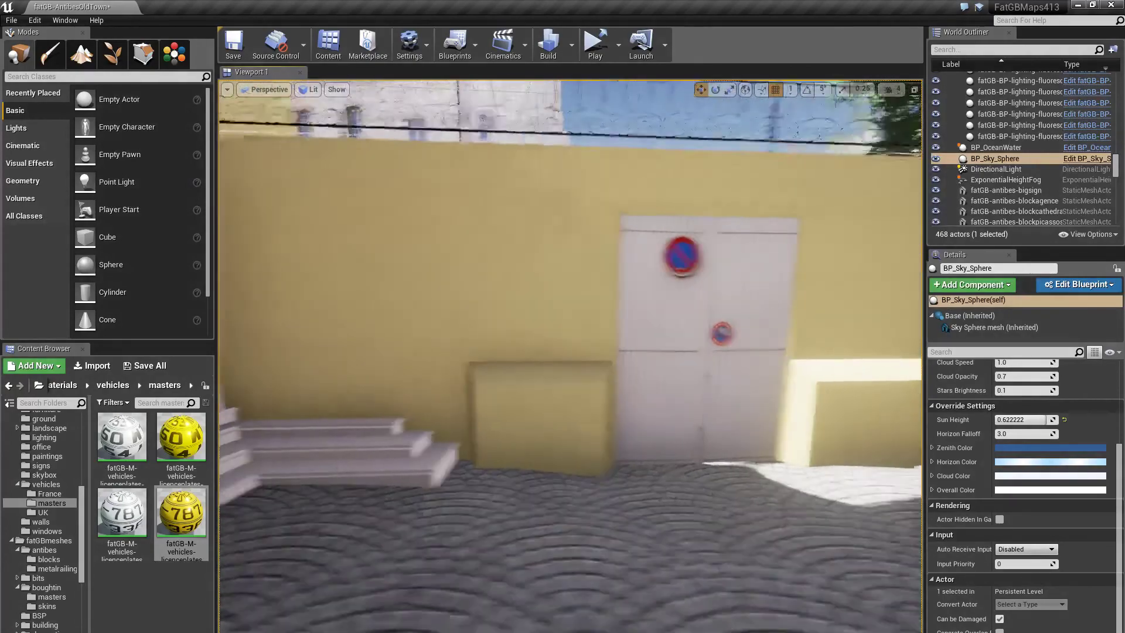
{"action": "right_click_drag", "start_coordinate": [433, 359], "coordinate": [803, 354]}
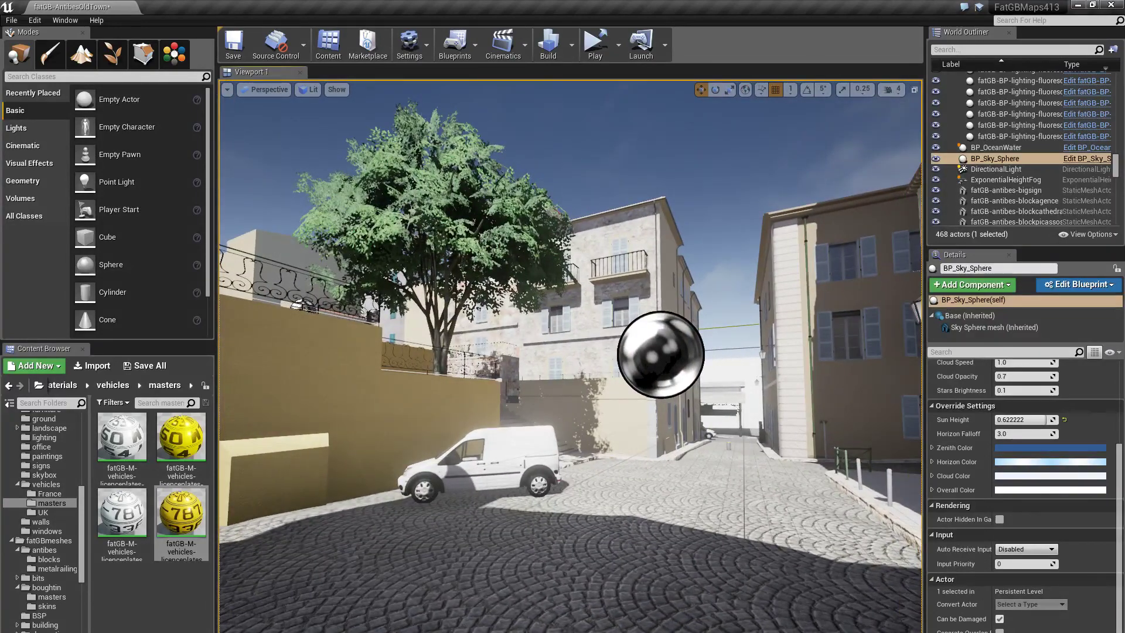
{"action": "right_click_drag", "start_coordinate": [803, 354], "coordinate": [697, 353]}
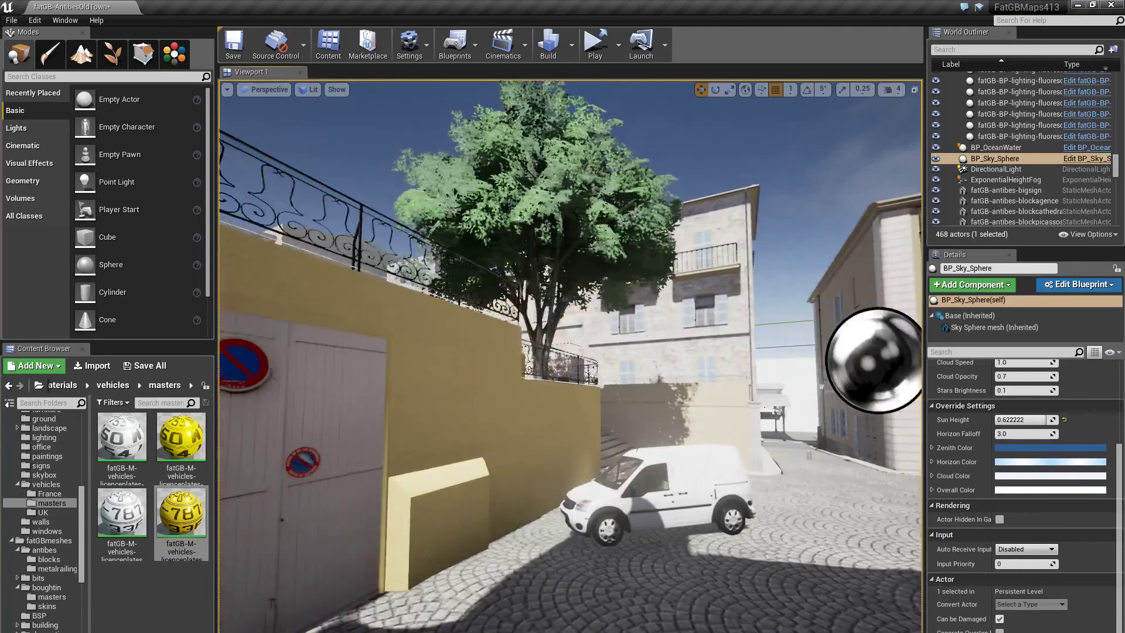